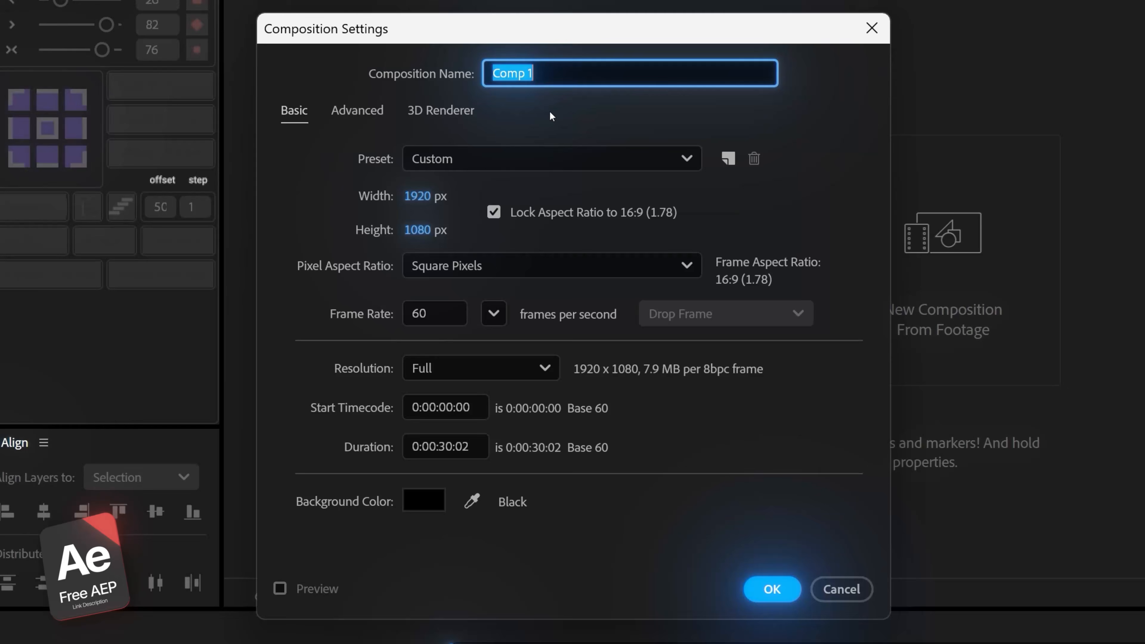
Create a 1920 × 1080, 60 fps composition named Main
type("Main")
key("Return")
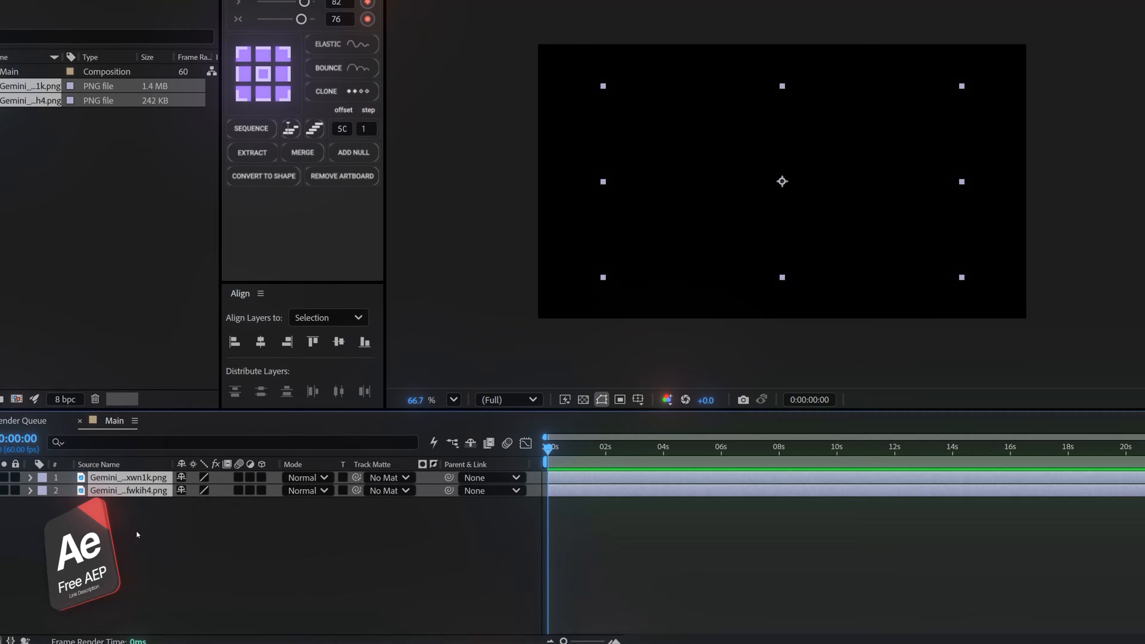
Move the bridge cutout layer above the full landscape image layer and keep both layers visible
left_click(38, 508)
left_click(4, 462)
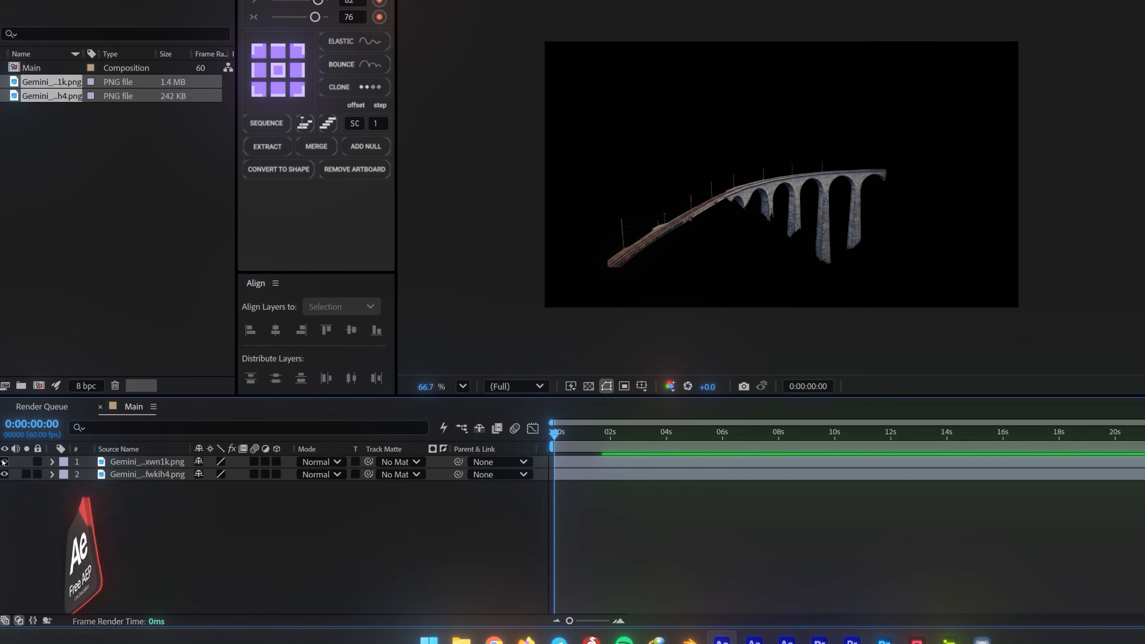
left_click_drag(146, 474, 145, 461)
left_click(145, 474)
left_click(5, 474)
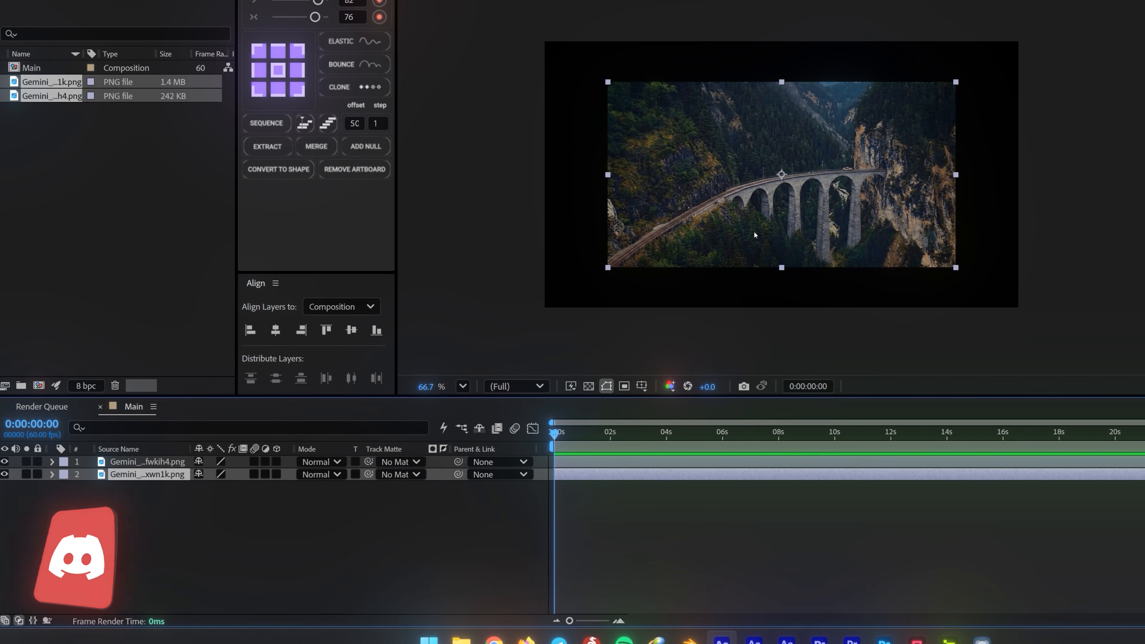
Scale both image layers together to 153% so that they fill the frame
left_click(134, 461, "shift")
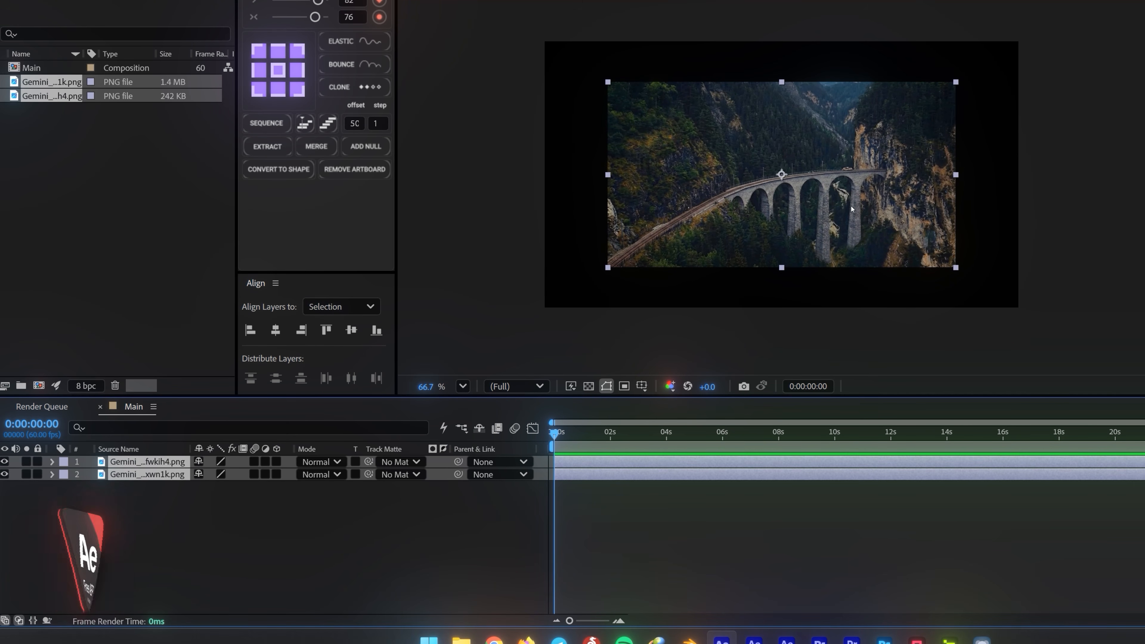
key("s")
left_click_drag(218, 474, 247, 474)
left_click(295, 528)
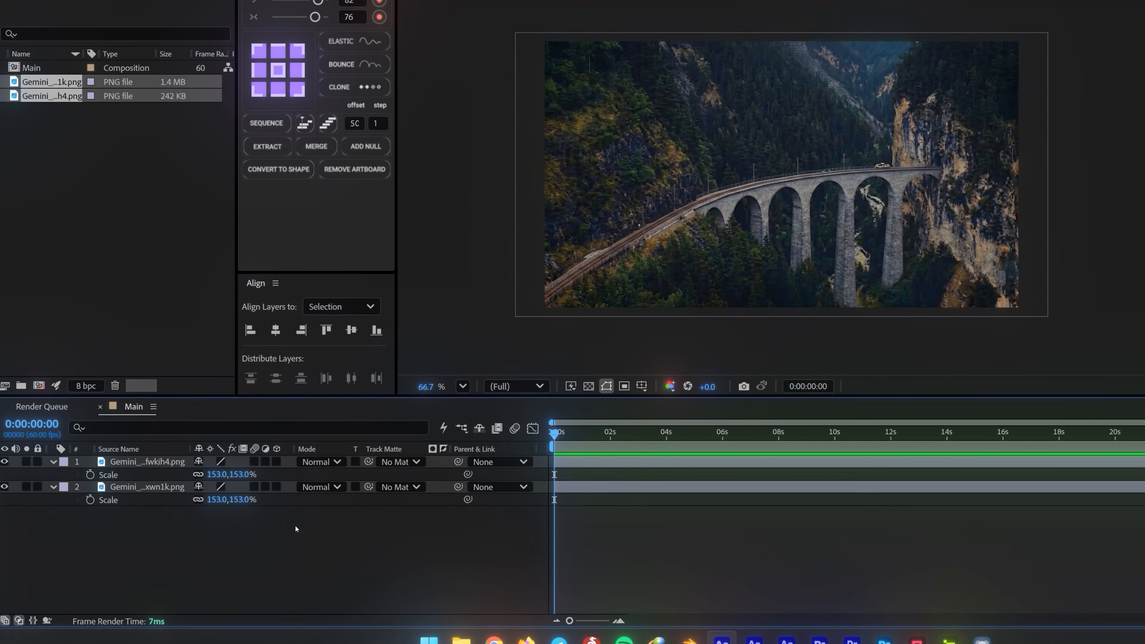
Create another 1920 × 1080, 60 fps composition named matte 01
left_click(89, 159)
right_click(109, 158)
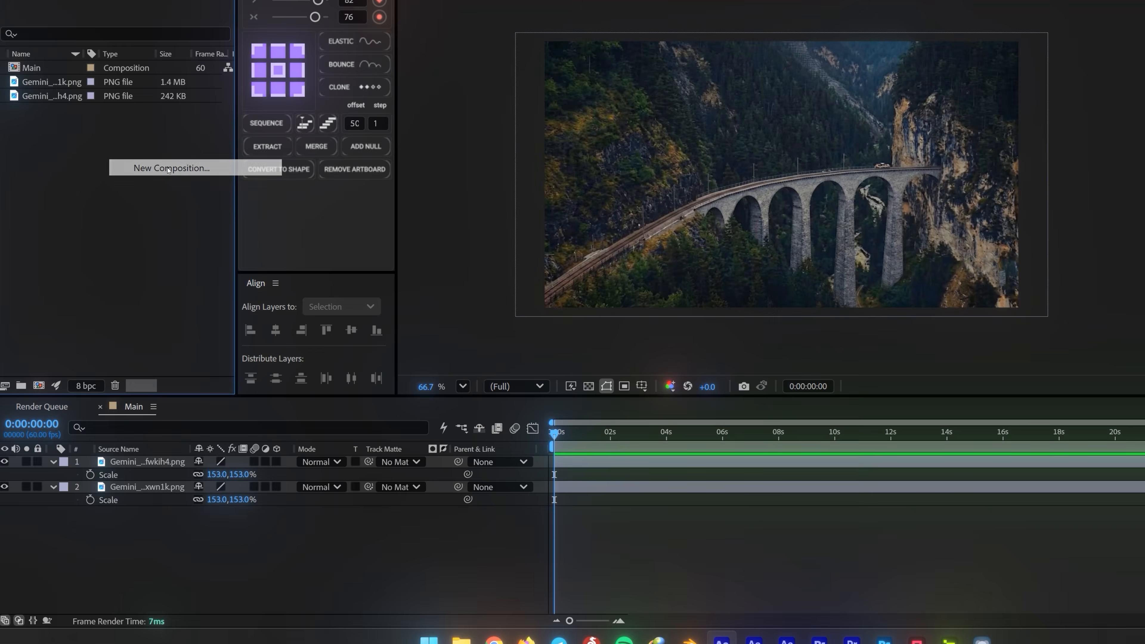
left_click(149, 168)
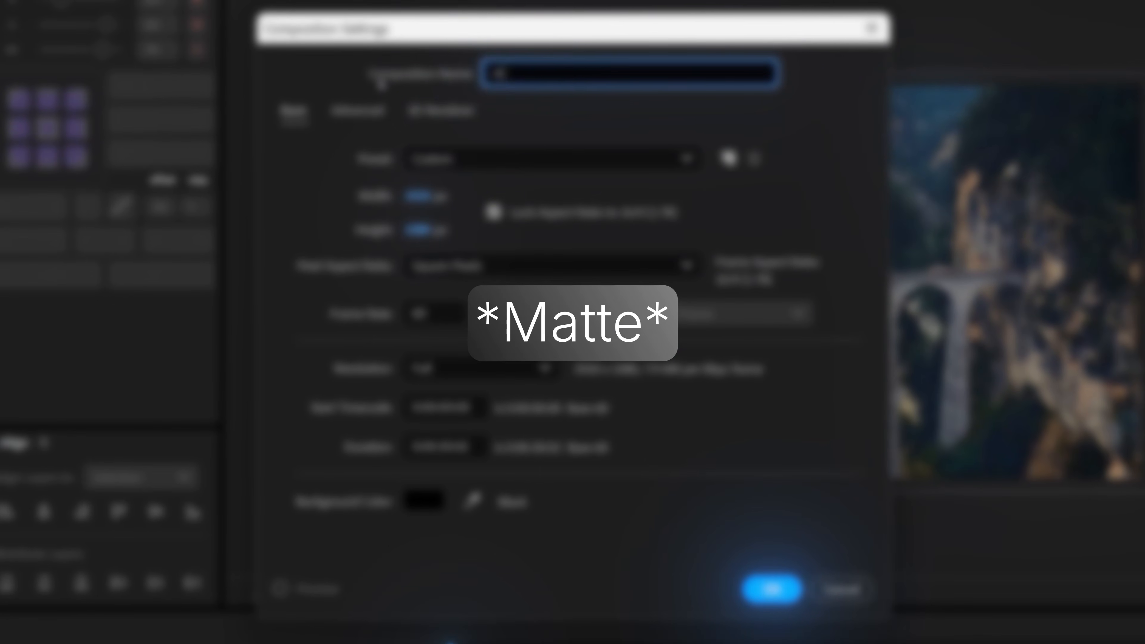
type("Matte")
left_click(772, 572)
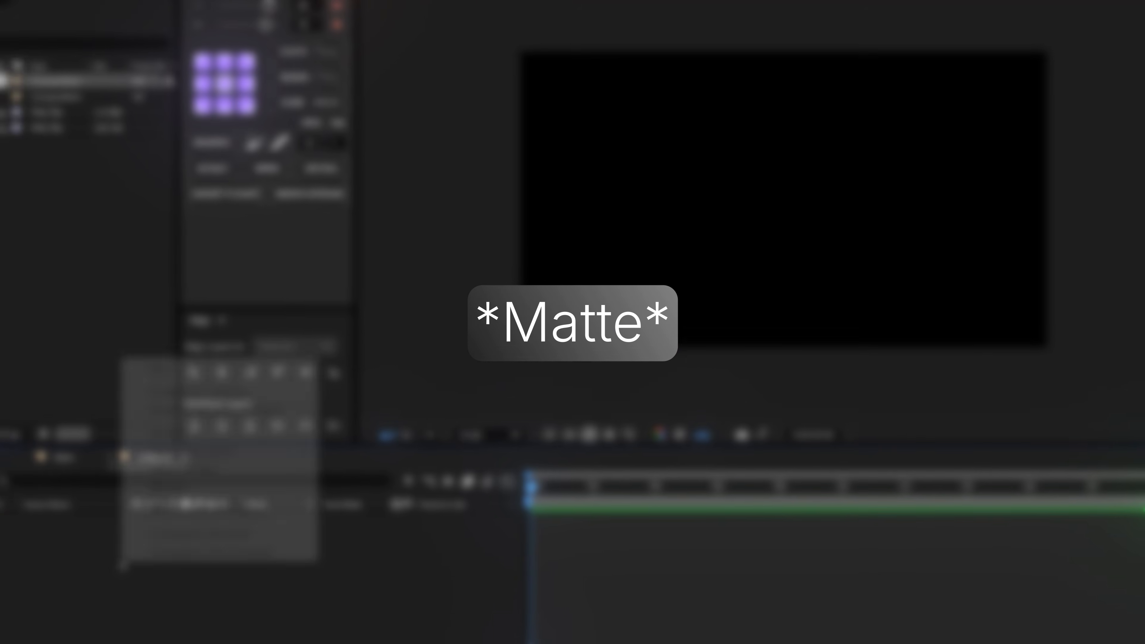
Add a full-frame white solid (FFFFFF) to the matte 01 composition
right_click(181, 320)
mouse_move(217, 324)
left_click(398, 378)
left_click(434, 267)
left_click(415, 144)
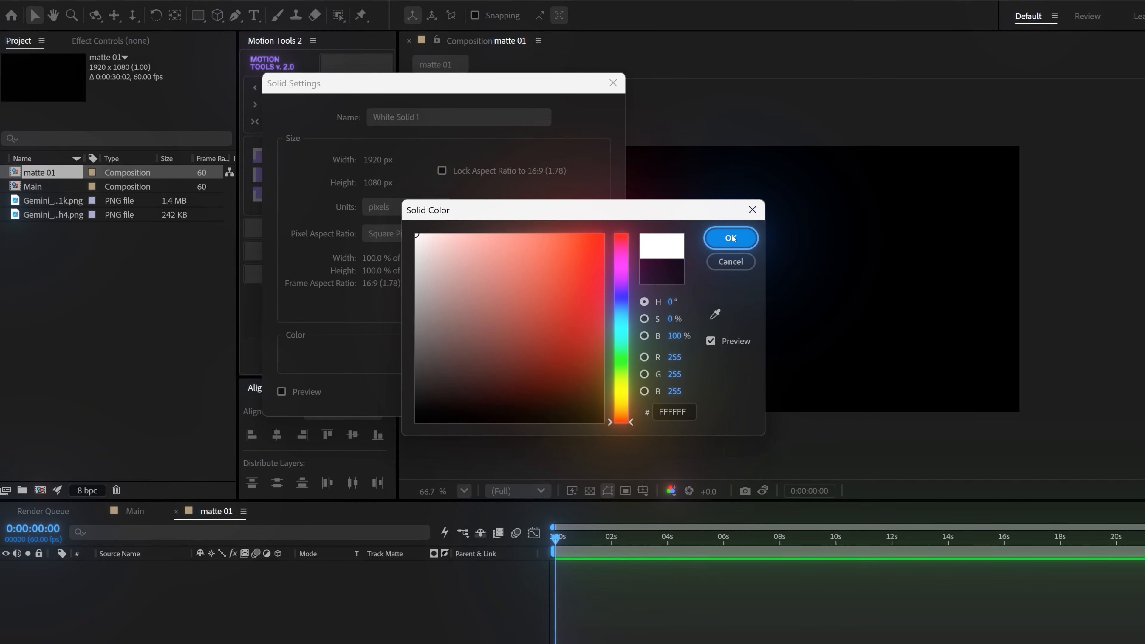
left_click(730, 238)
key("Return")
Draw a tall elliptical mask over the solid's upper right area, reaching past its upper edge, and invert the mask
left_click(202, 20)
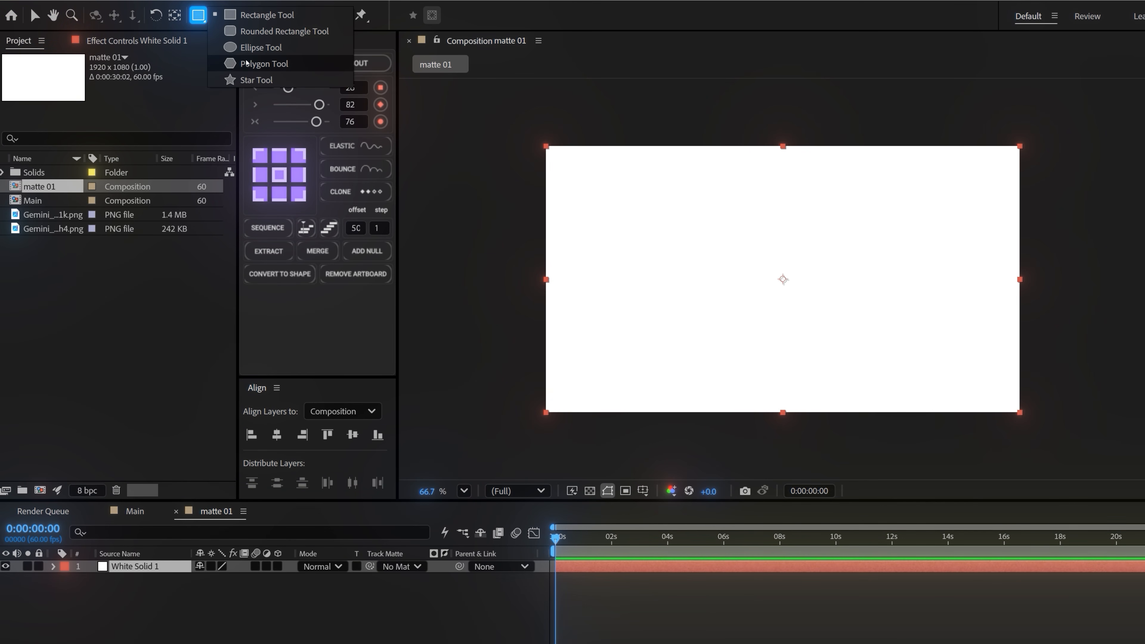
left_click(261, 47)
left_click_drag(933, 96, 823, 283)
left_click(251, 591)
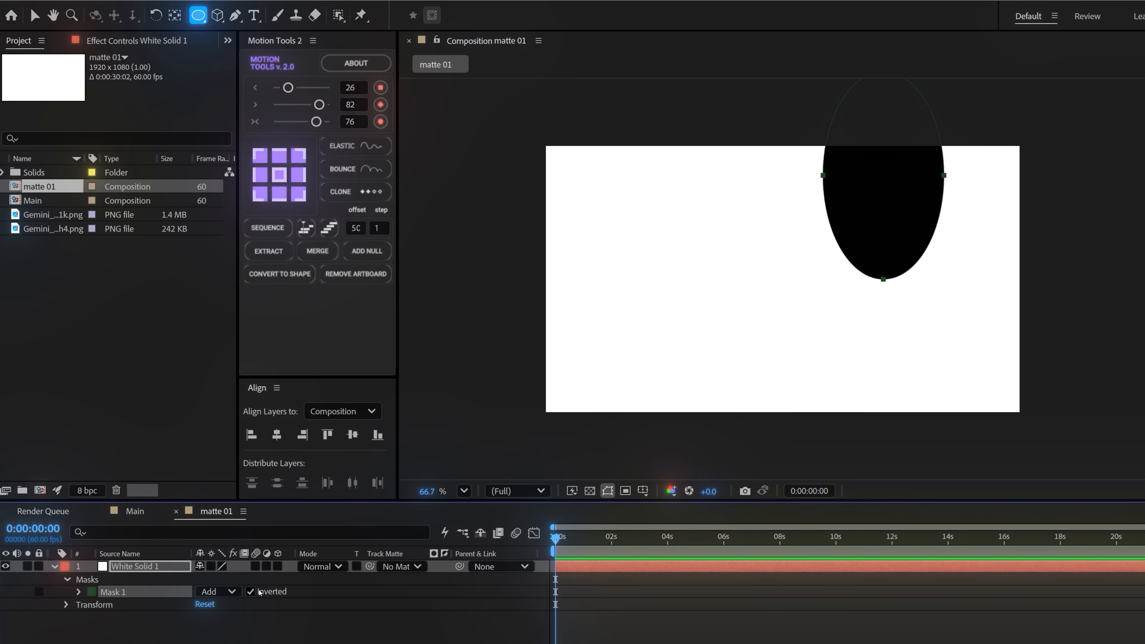
Add a Mask Expansion keyframe at 0:00:00:00 and raise the expansion to about 1376 pixels
left_click(78, 592)
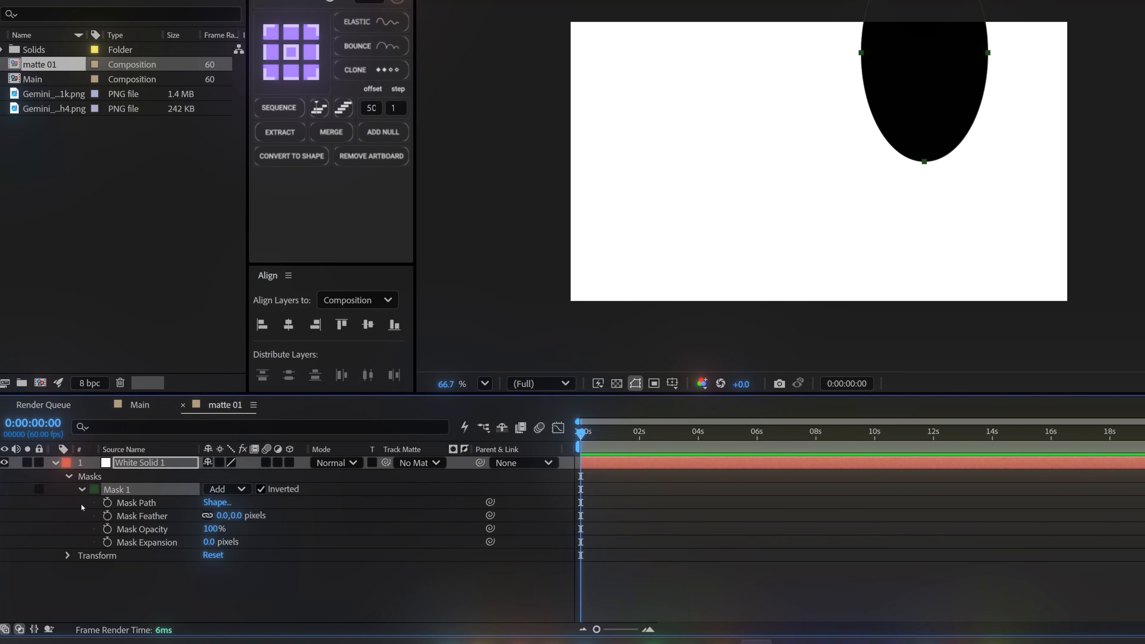
left_click(107, 542)
left_click_drag(207, 548, 817, 548)
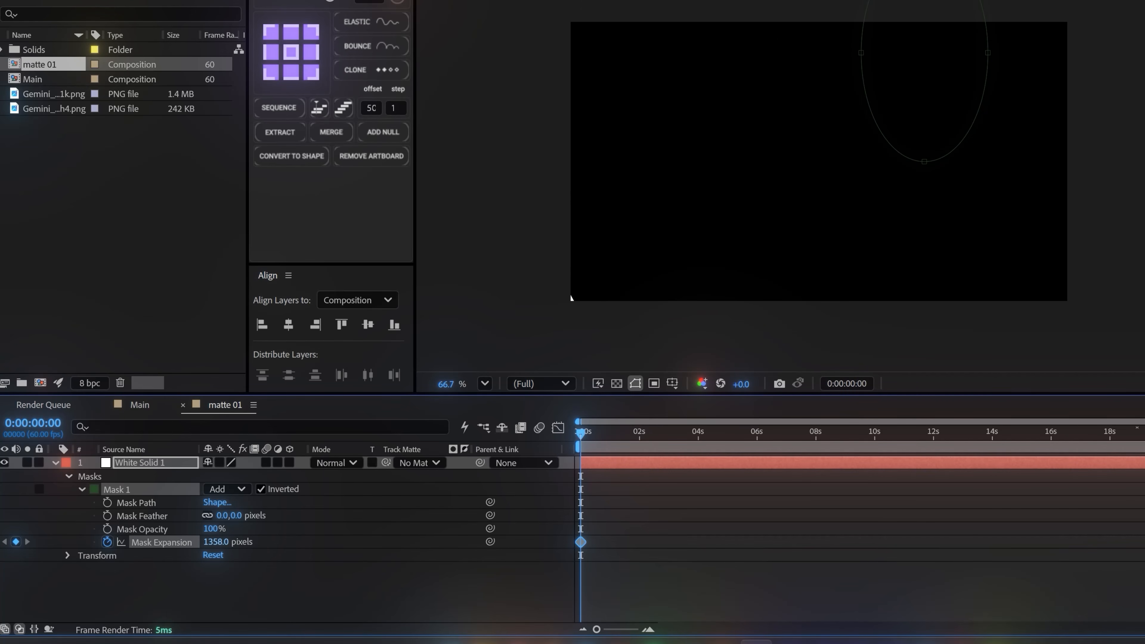
Keyframe the Mask Expansion down to about -242 pixels at 0:00:02:59 so the hole closes
left_click_drag(580, 432, 668, 434)
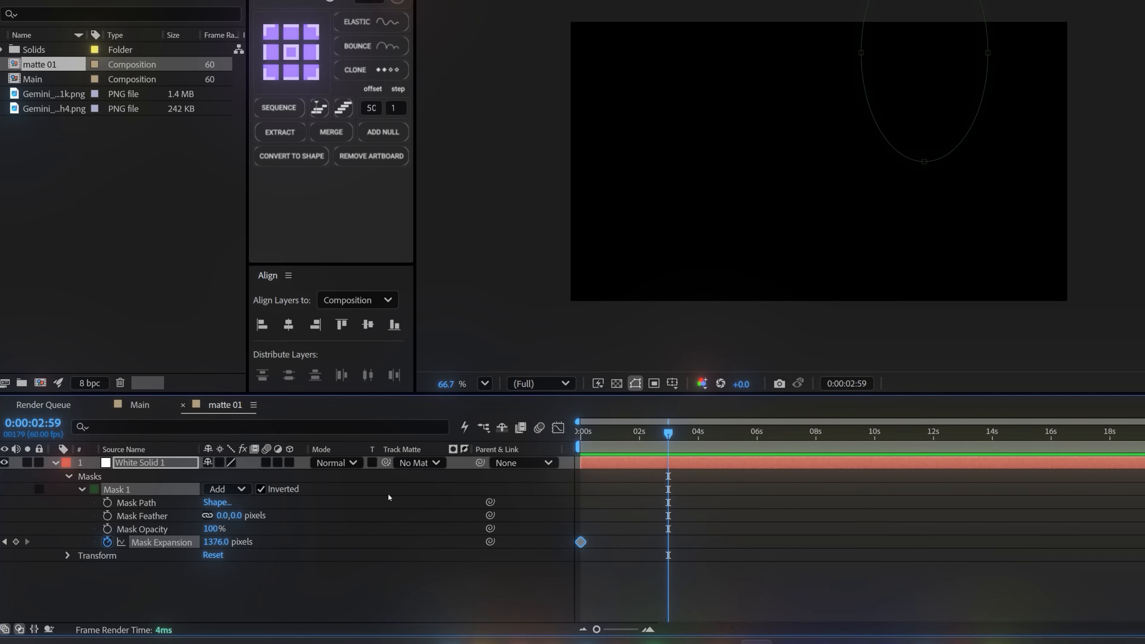
left_click_drag(219, 544, 221, 544)
left_click(217, 542)
type("0")
key("Return")
left_click_drag(212, 542, 26, 541)
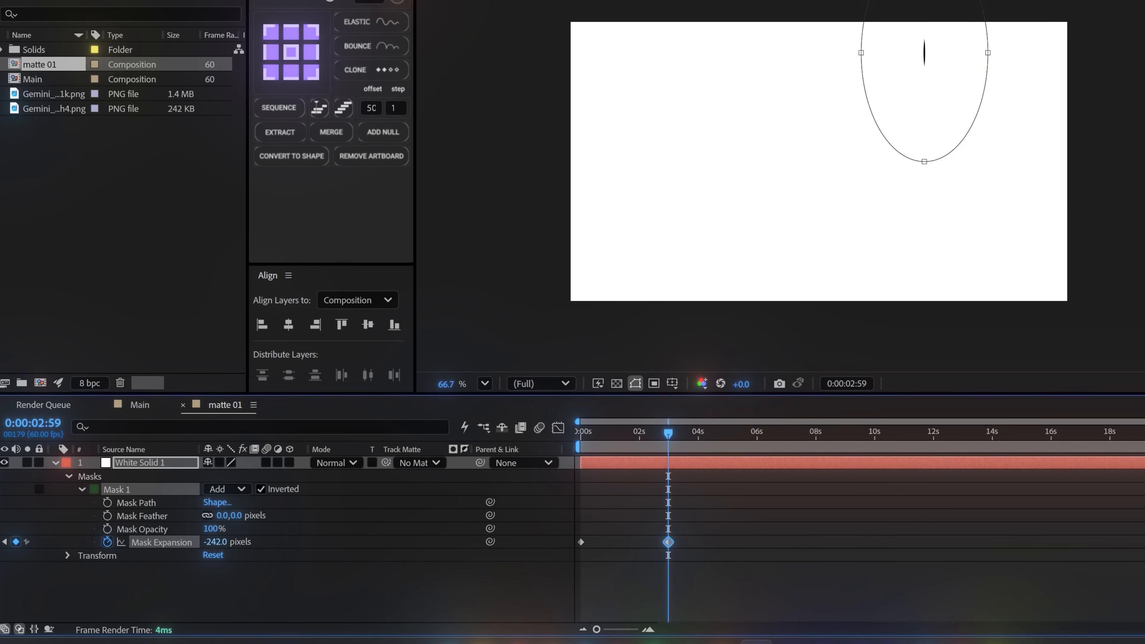
mouse_move(630, 441)
left_mouse_down()
mouse_move(582, 440)
mouse_move(657, 438)
mouse_move(629, 454)
left_mouse_up()
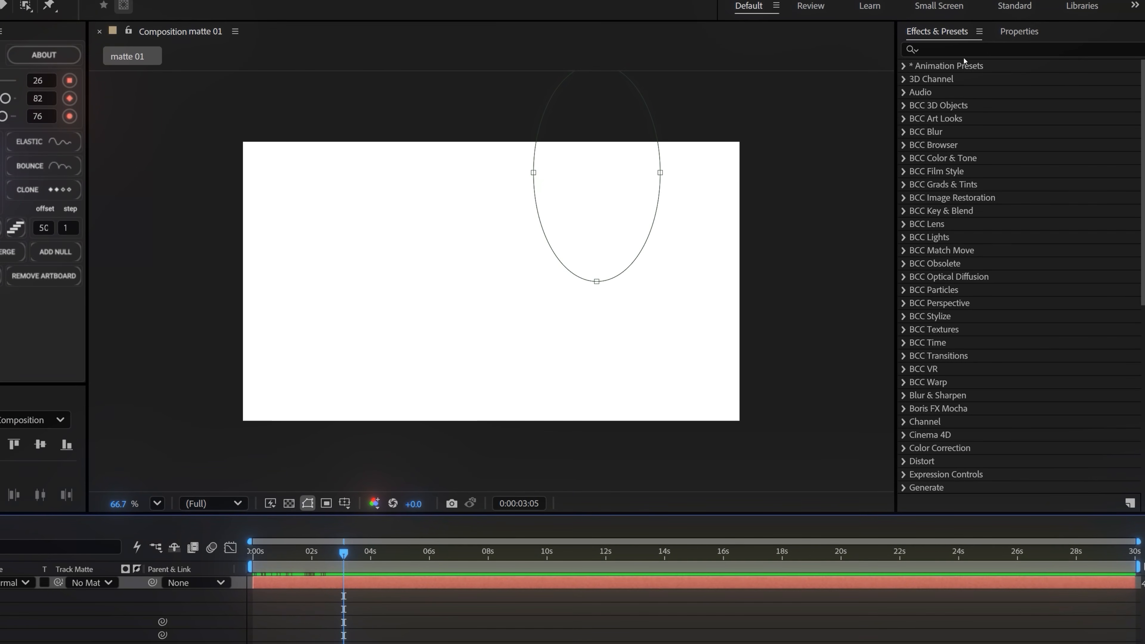
Find the Turbulent Displace effect and apply it to the white solid
left_click(964, 49)
type("tur")
scroll(985, 384, "down", 4)
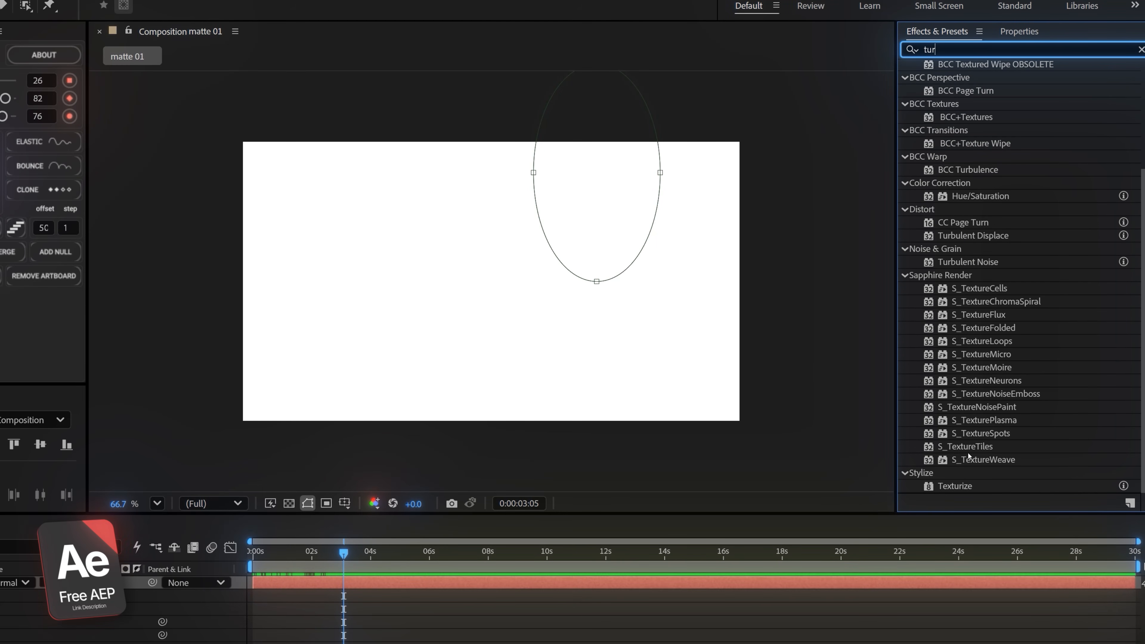
left_click_drag(972, 236, 327, 585)
left_click_drag(610, 586, 610, 586)
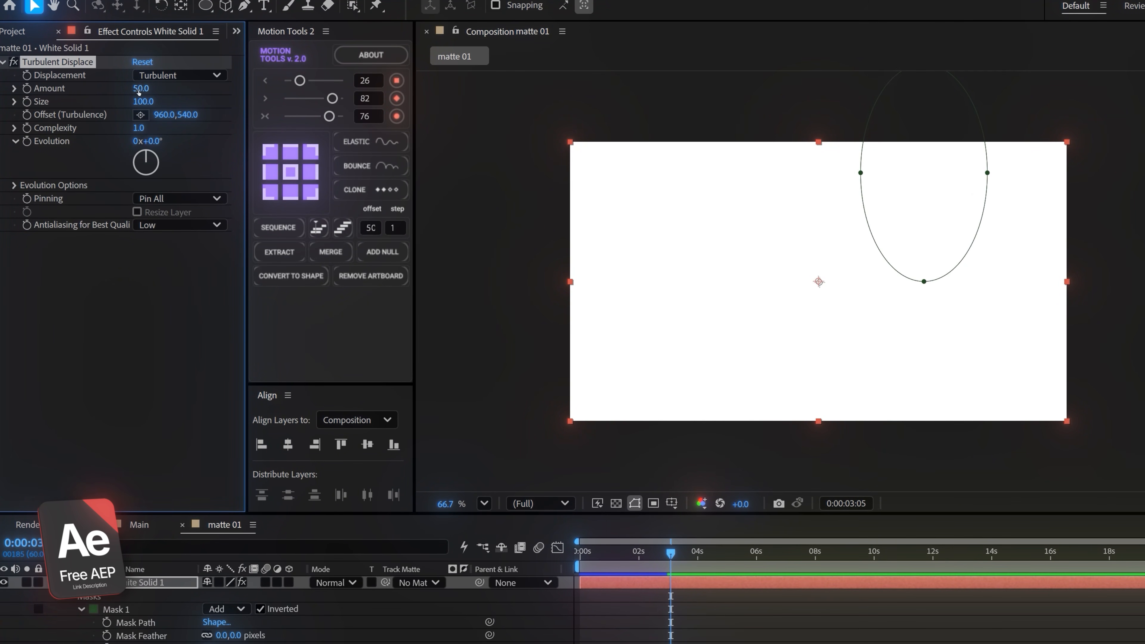
Set the Turbulent Displace Size to 127 and its Complexity to 4.8
left_click(144, 102)
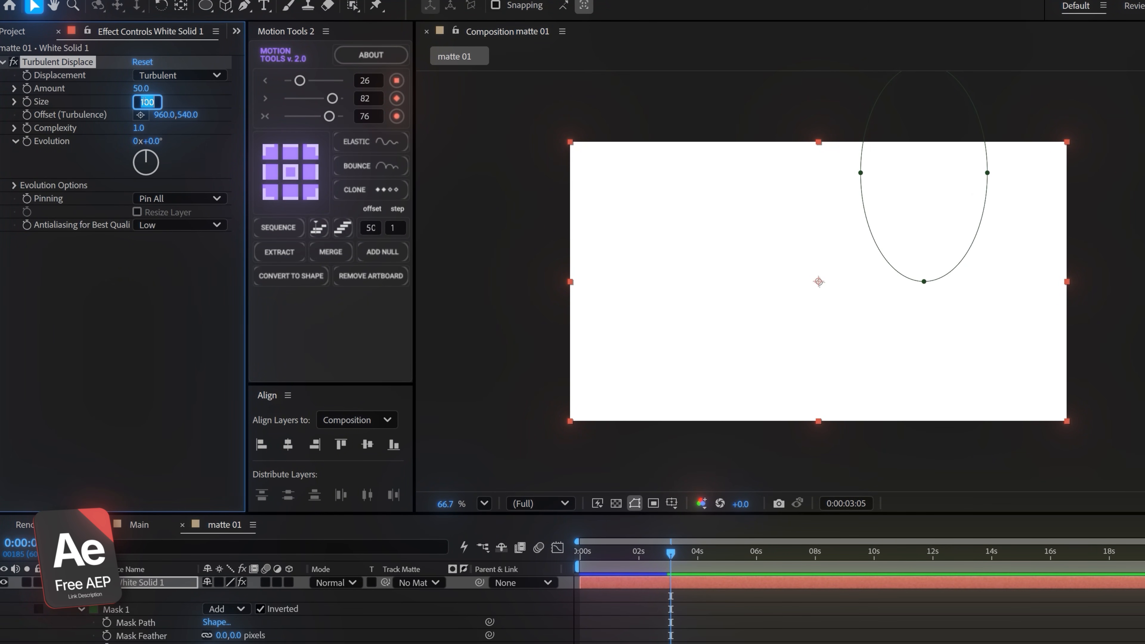
type("12")
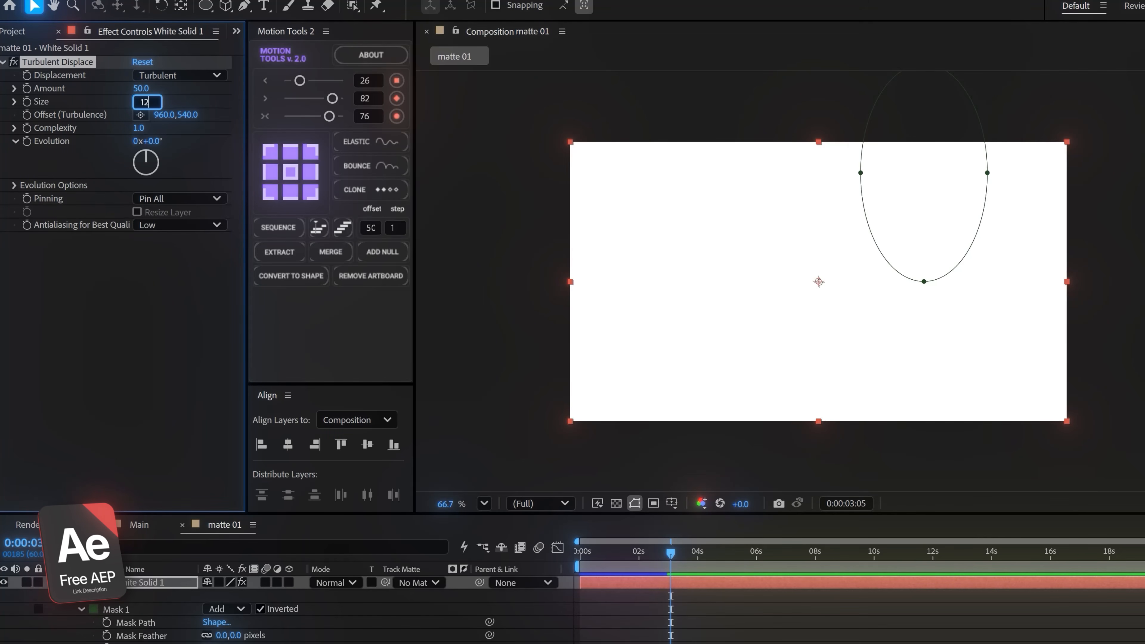
type("7")
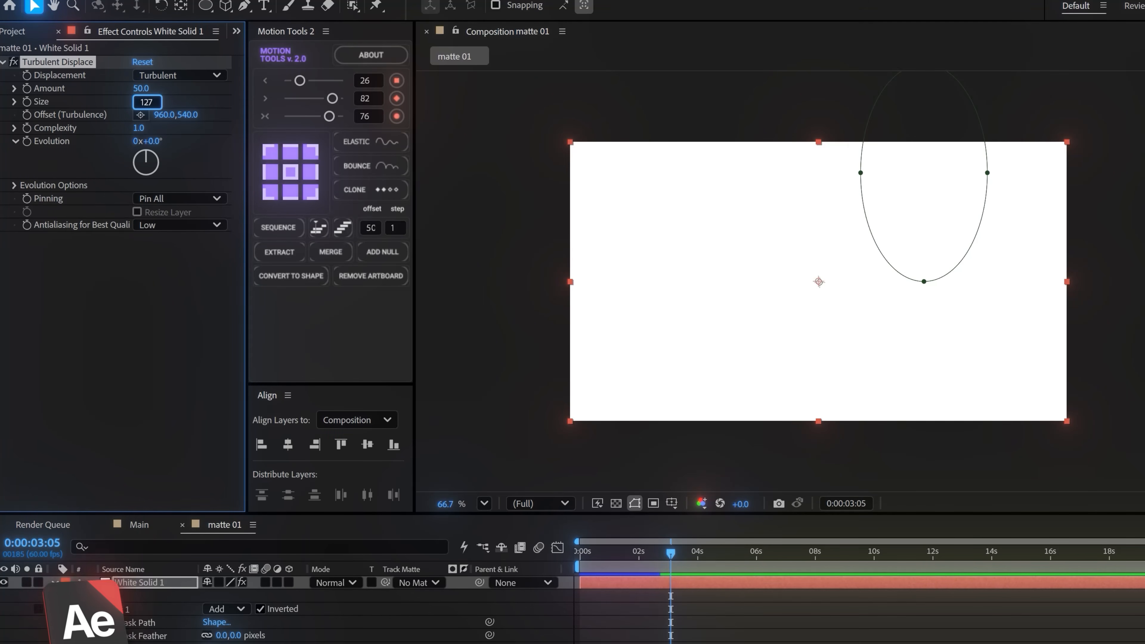
key("Tab")
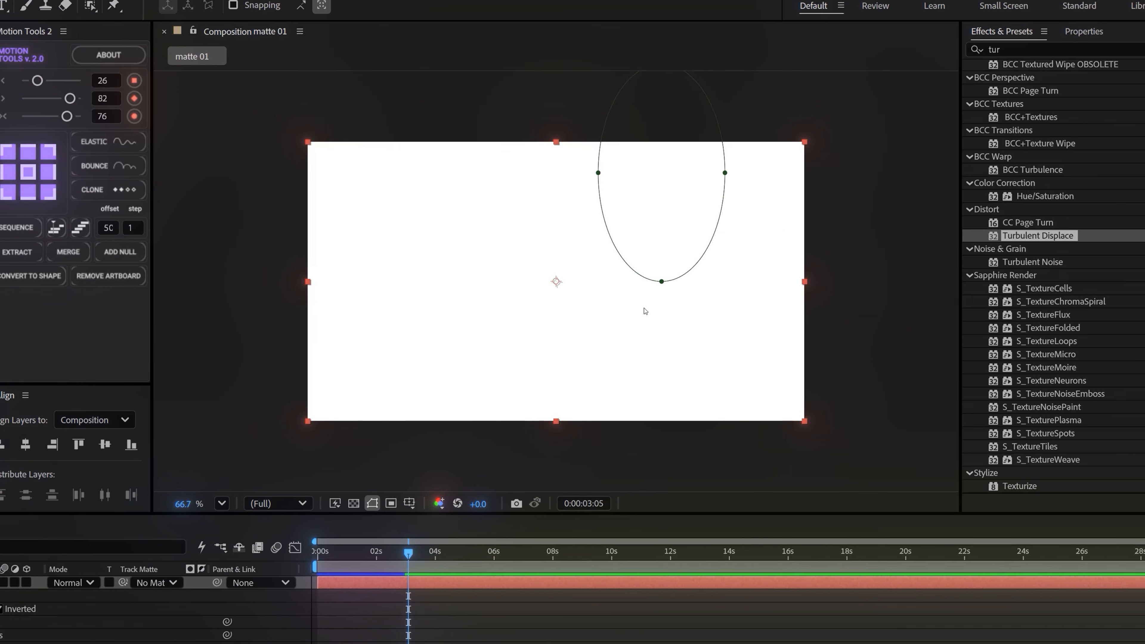
Find the CC Ball Action effect and apply it to the white solid
double_click(971, 49)
type("cc ba")
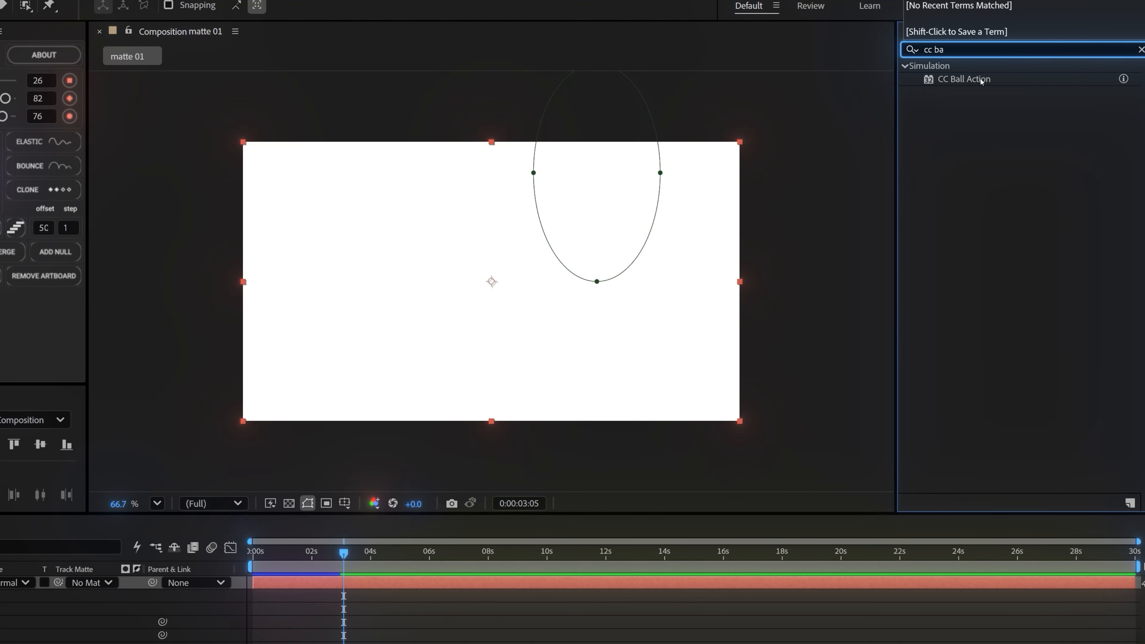
left_click_drag(982, 81, 291, 381)
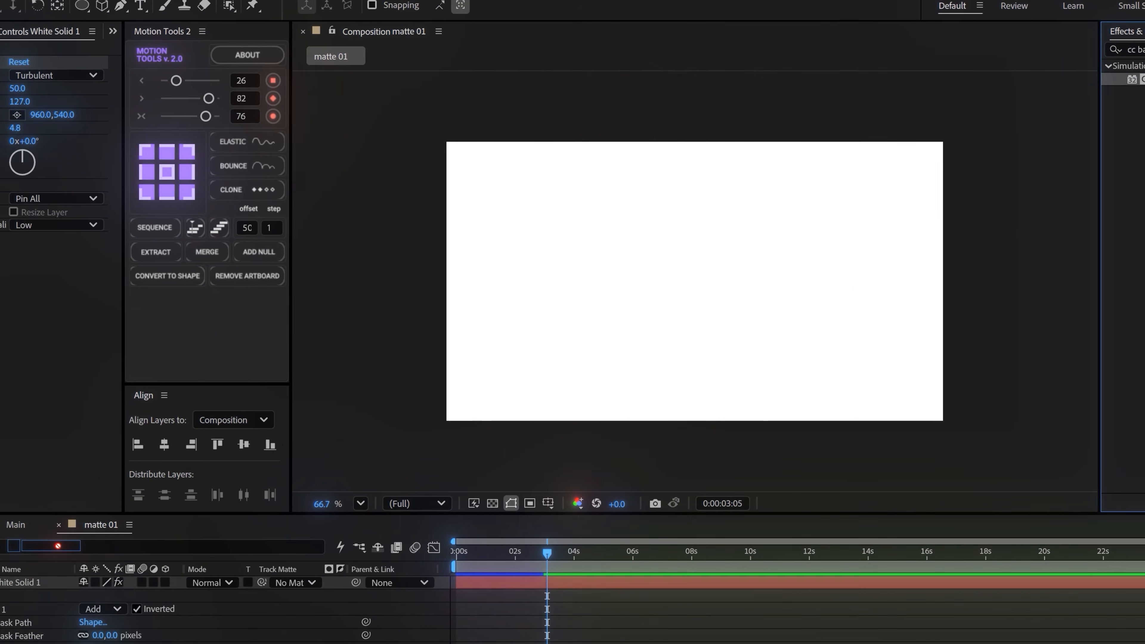
Compare the matte's edge with CC Ball Action switched off and on around 0:00:01:51
left_click_drag(644, 552, 634, 552)
left_click(13, 238)
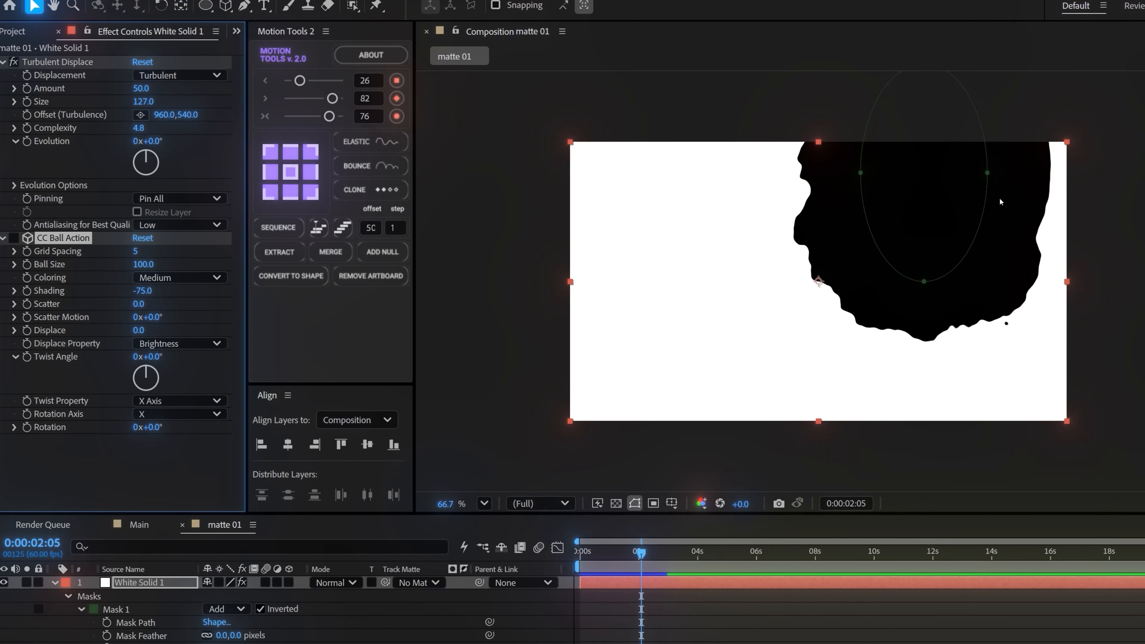
mouse_move(641, 555)
left_mouse_down()
mouse_move(620, 559)
mouse_move(634, 559)
left_mouse_up()
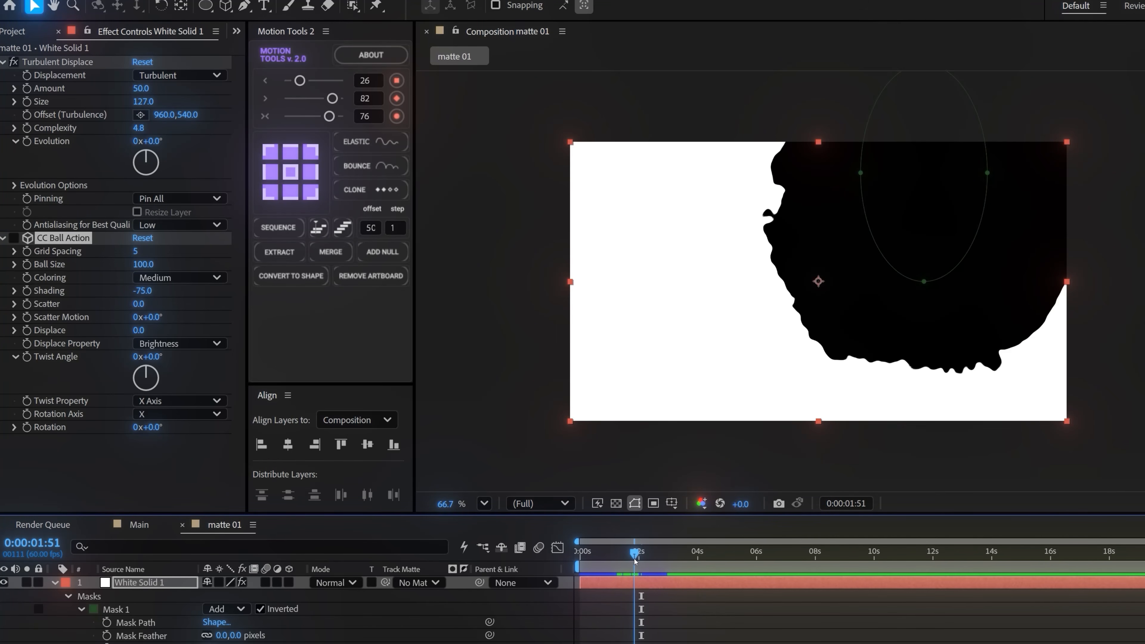
left_click(14, 237)
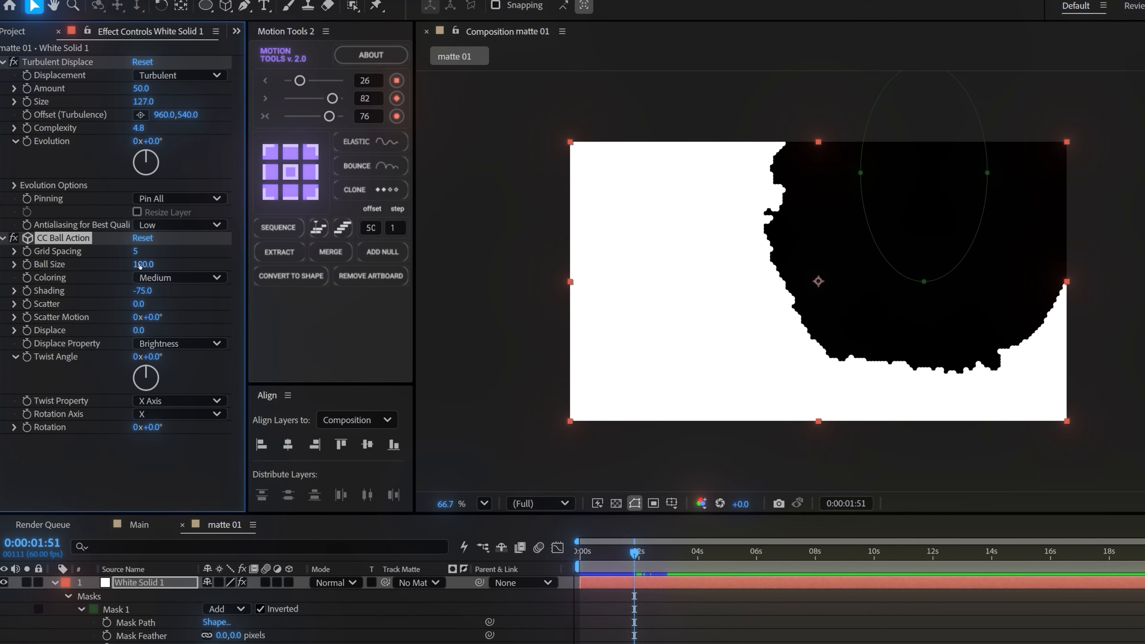
Set the CC Ball Action Ball Size to 84
left_click(140, 265)
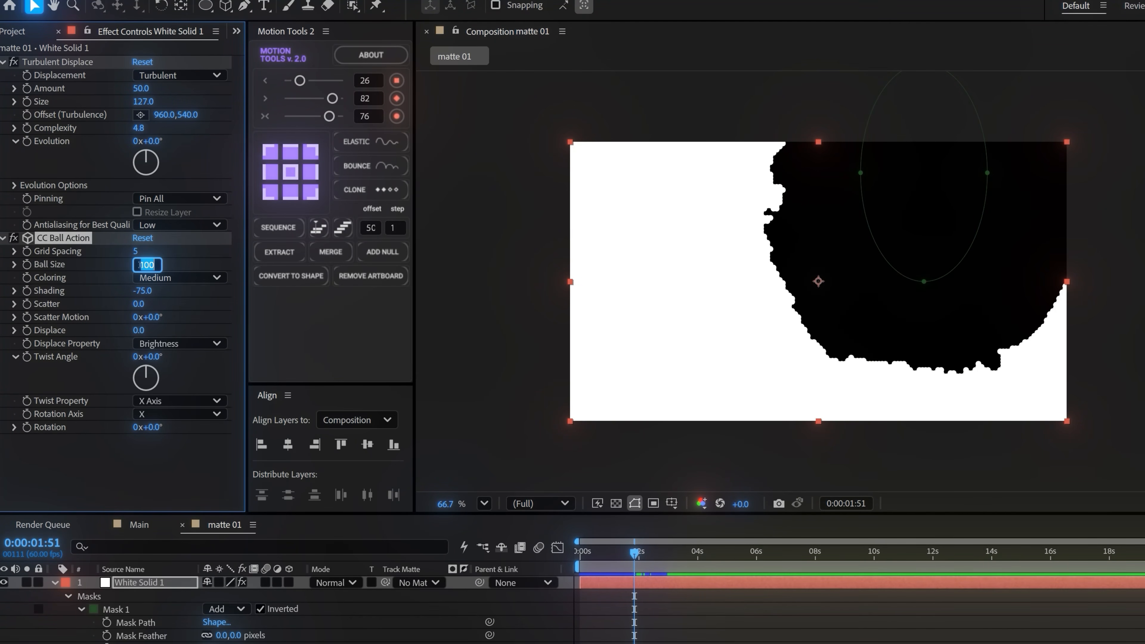
type("84")
key("Return")
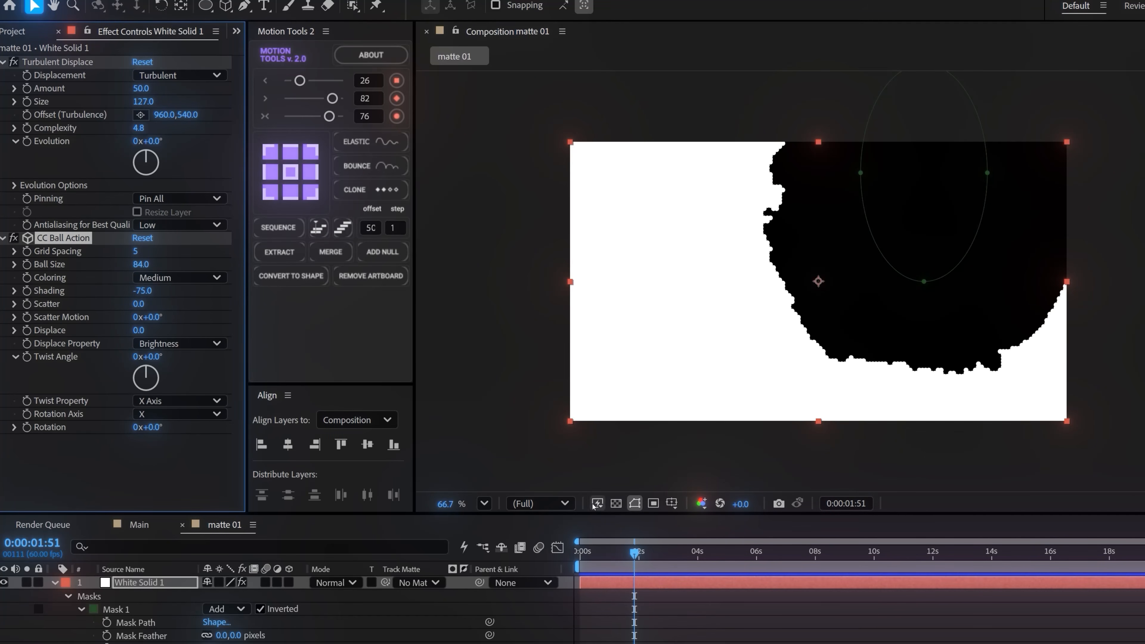
Place the matte 01 composition between the two image layers in the Main composition
left_click(140, 524)
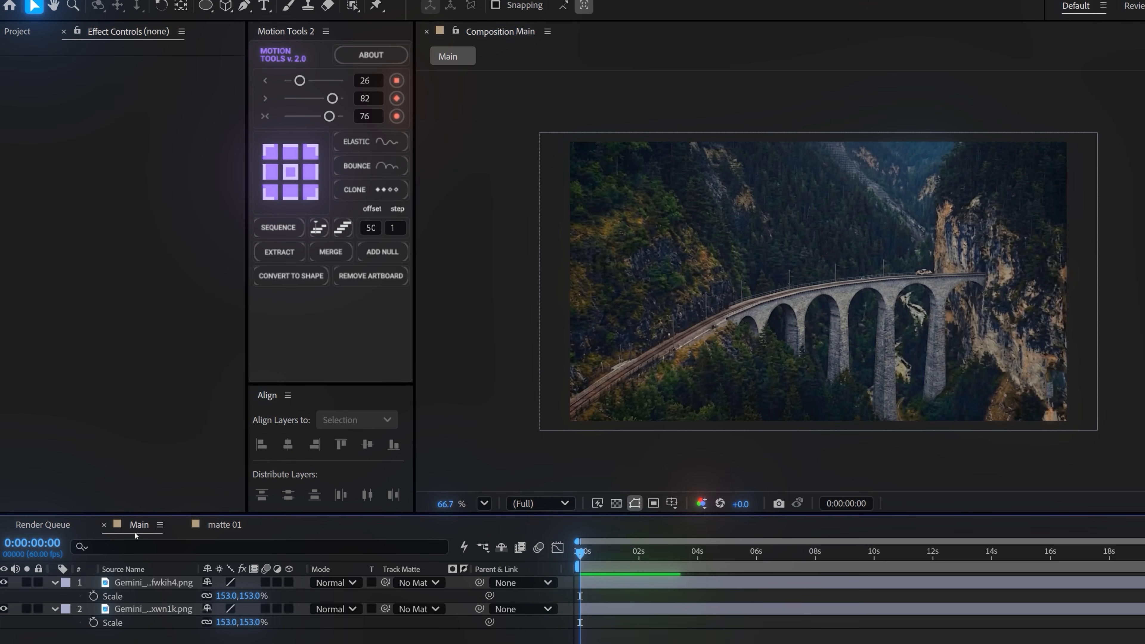
left_click(24, 31)
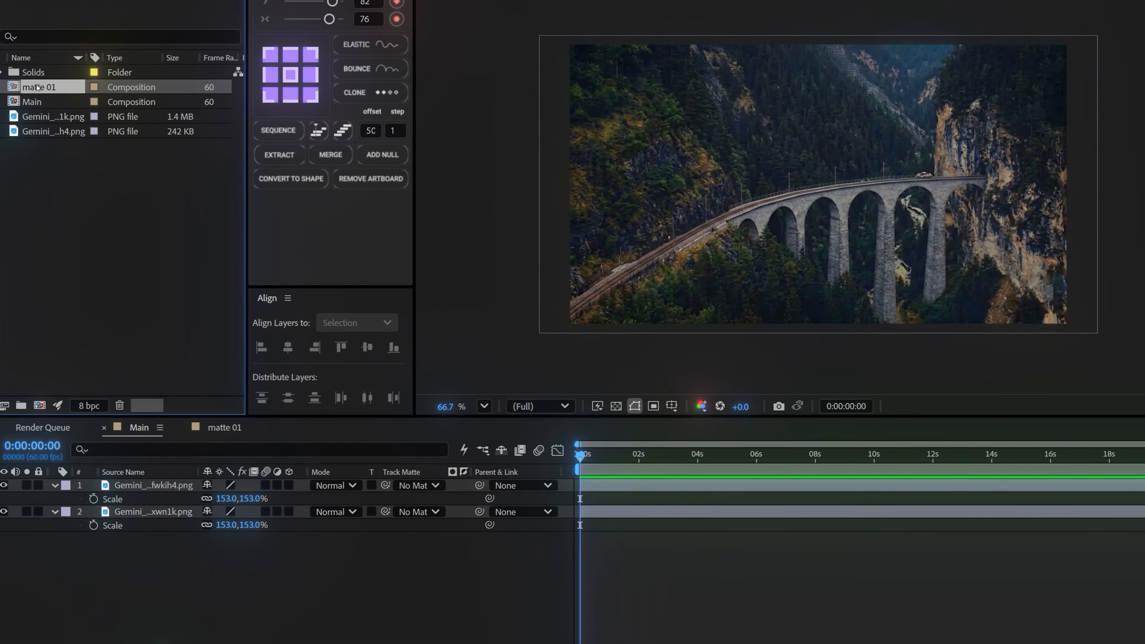
left_click_drag(37, 182, 149, 597)
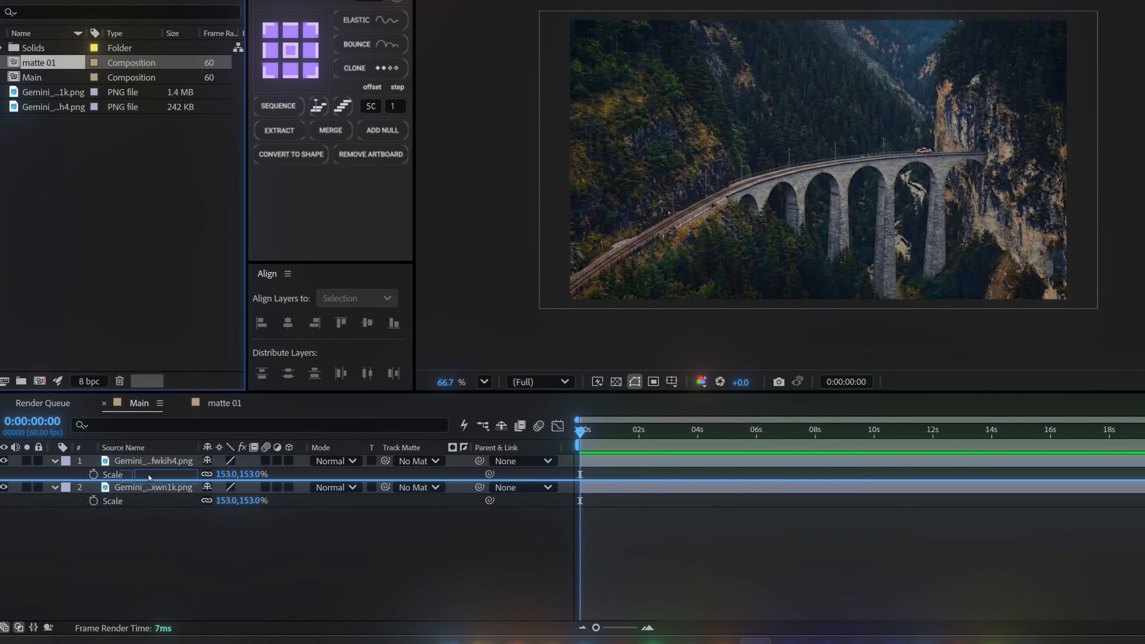
left_click_drag(149, 478, 149, 480)
Use matte 01 as the track matte of the full landscape image layer and check the reveal up to 0:00:03:00
left_click(140, 505)
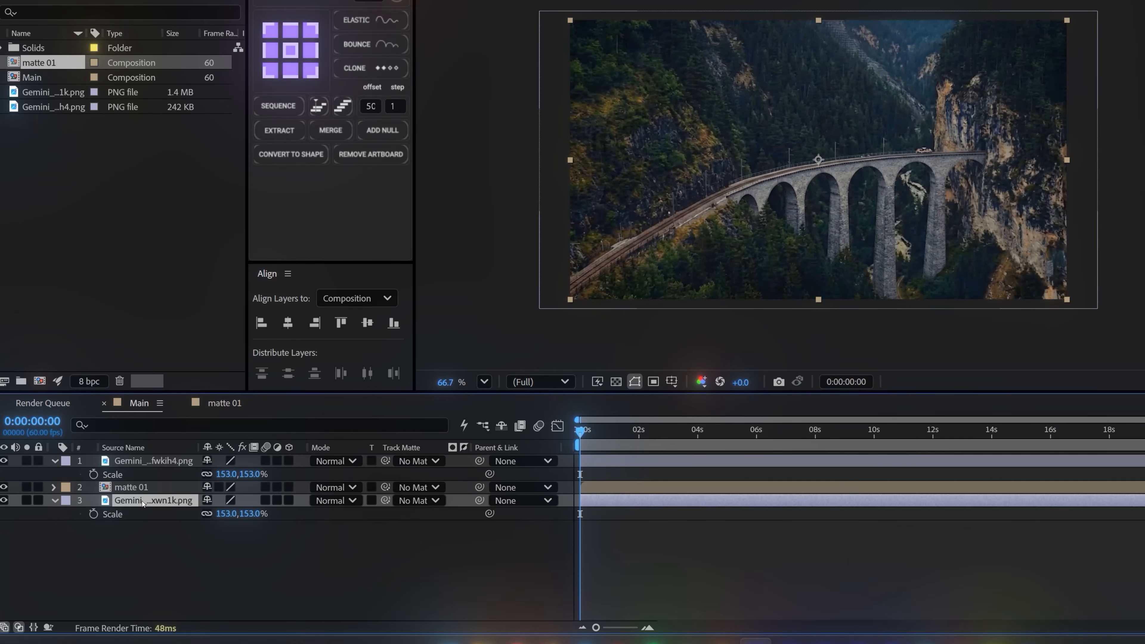
left_click_drag(385, 500, 139, 490)
left_click_drag(580, 431, 669, 432)
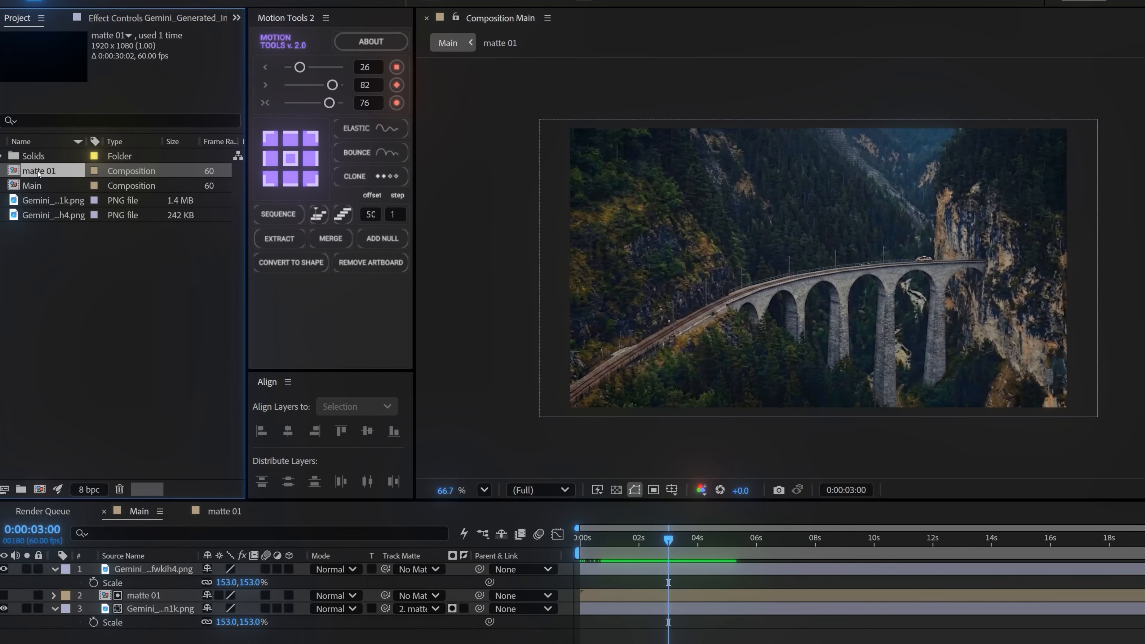
Duplicate the matte 01 composition in the project
key("ctrl+d")
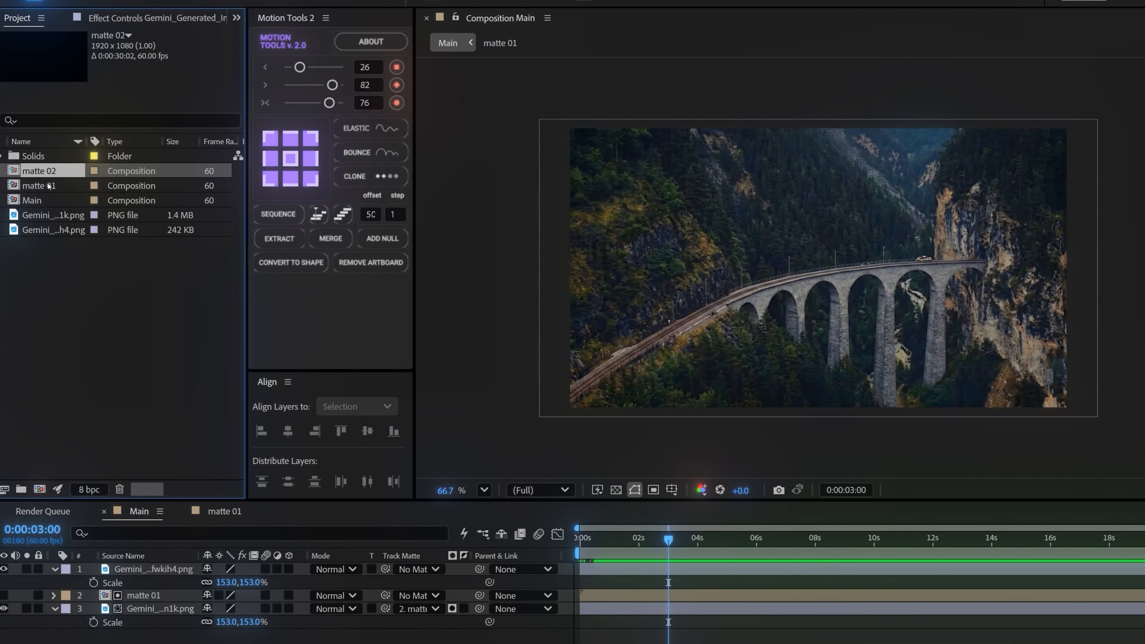
Open the matte 02 composition and duplicate its white solid layer
double_click(41, 172)
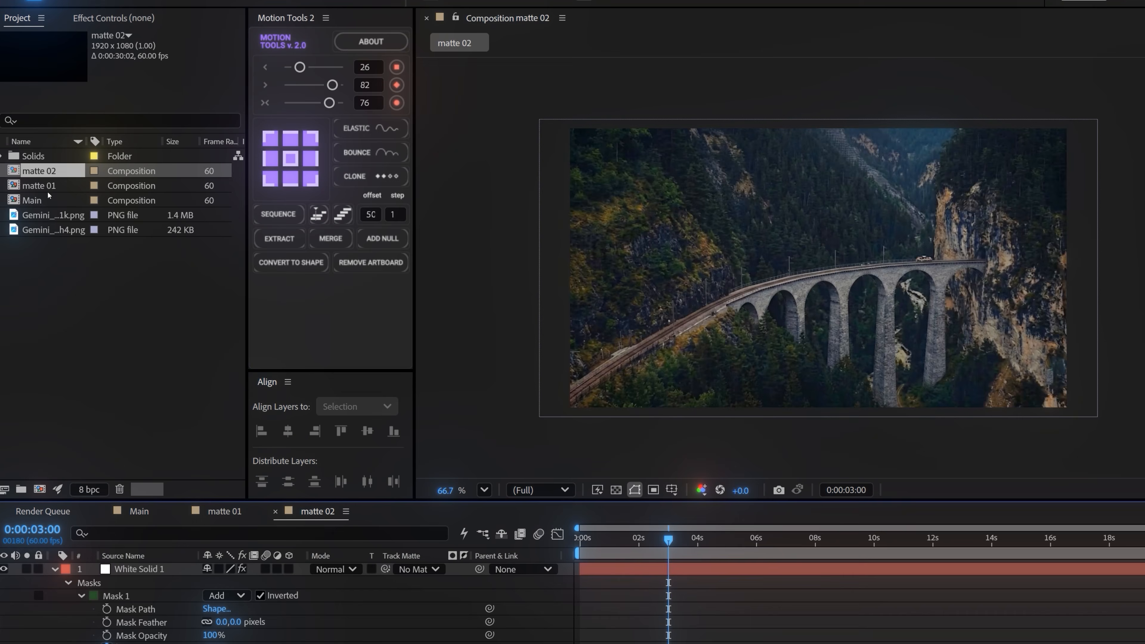
left_click(147, 572)
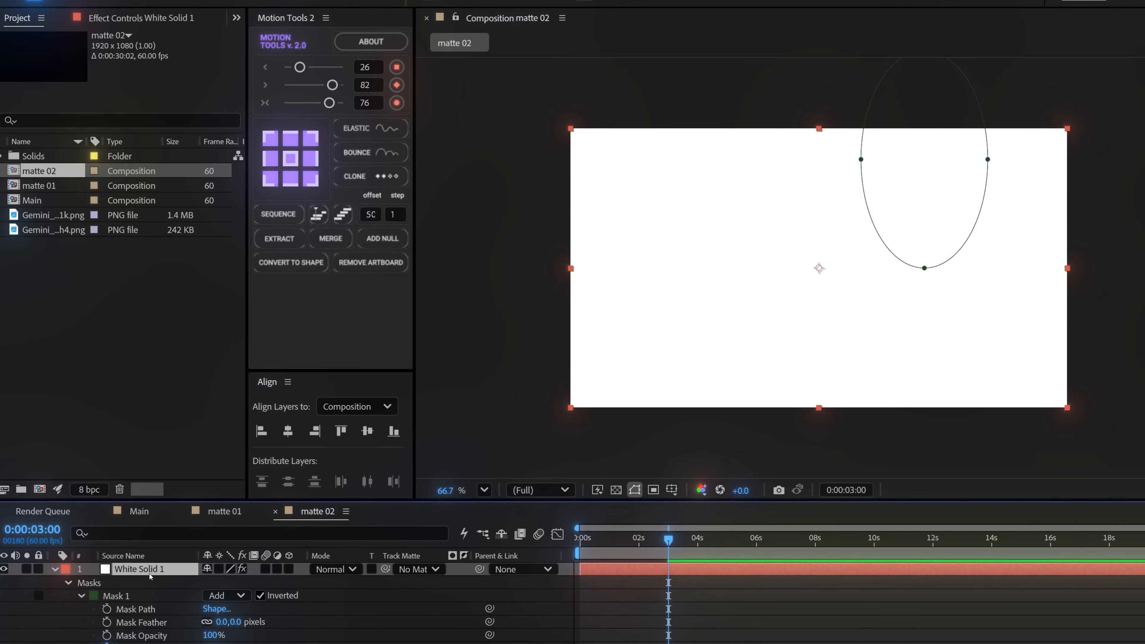
key("ctrl+d")
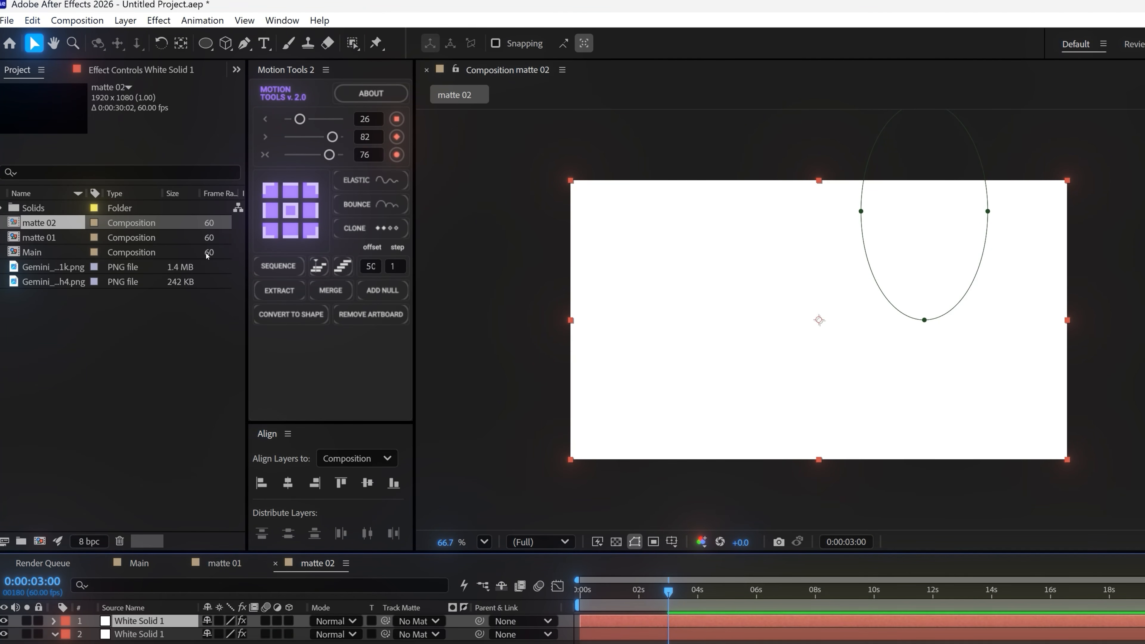
Change the upper duplicate solid in matte 02 to black as a new solid
left_click(125, 21)
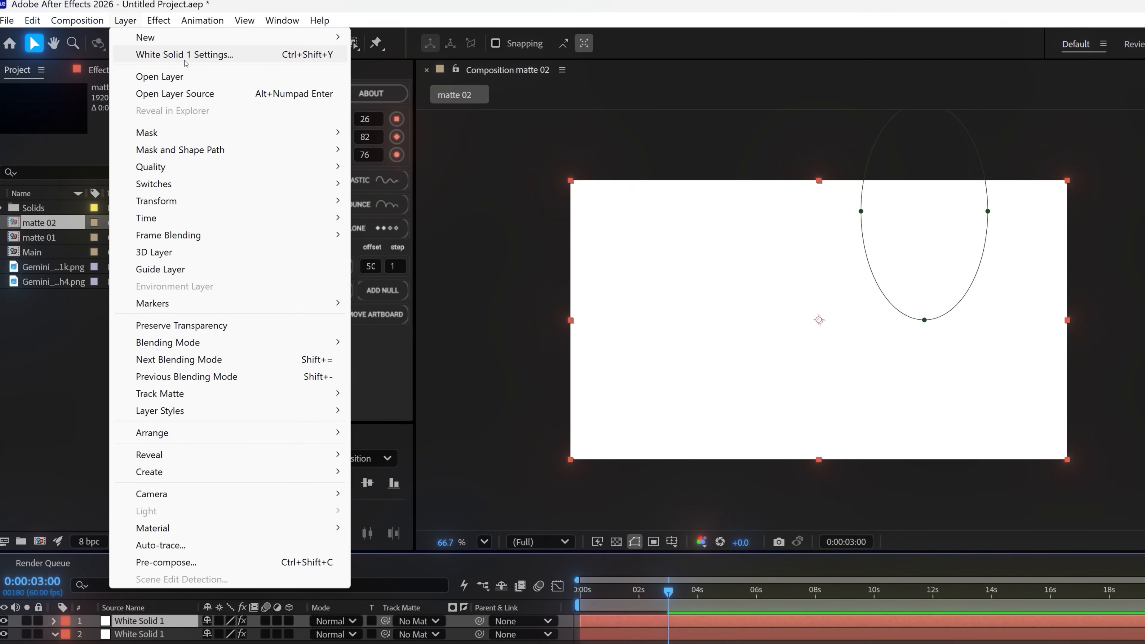
left_click(181, 58)
left_click(457, 397)
left_click_drag(502, 428, 431, 472)
left_click(763, 276)
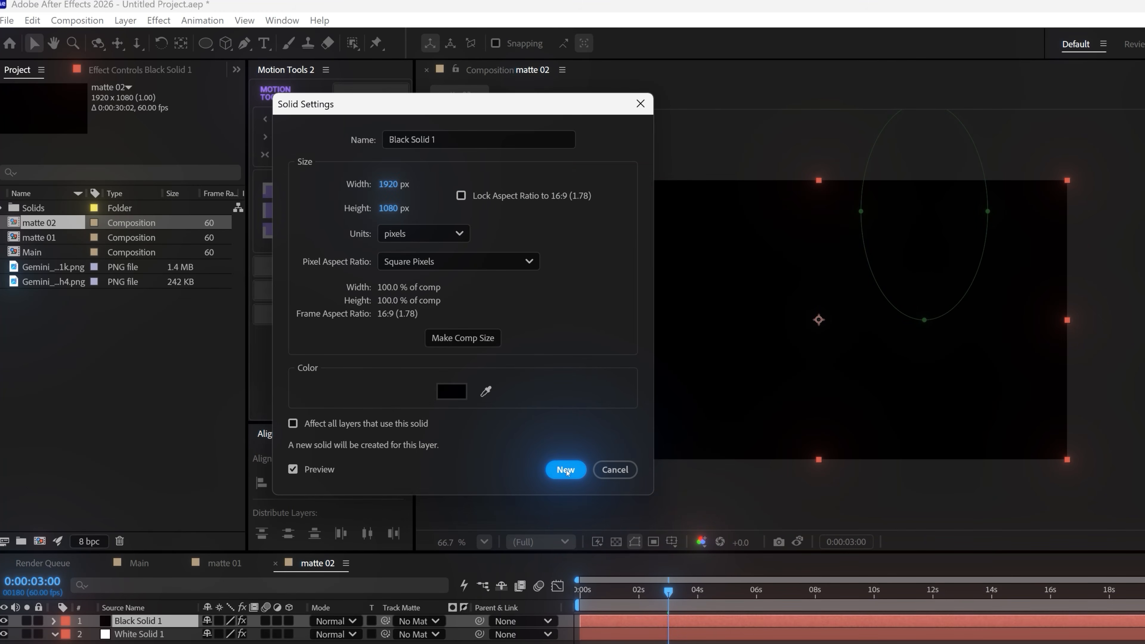
left_click(565, 469)
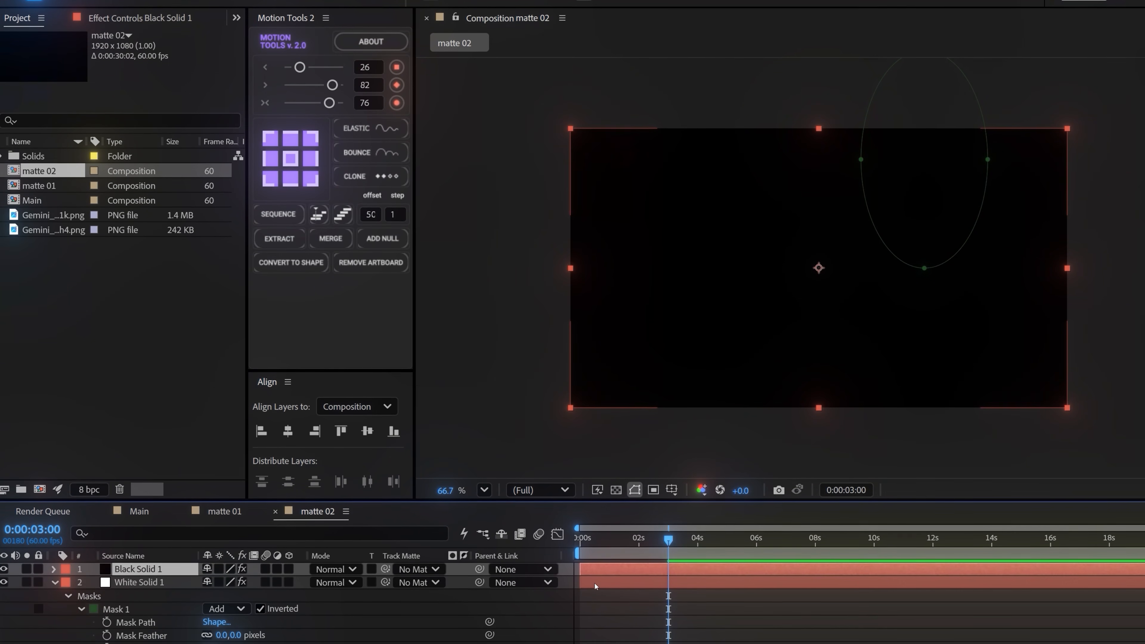
Shift the black solid layer about one frame later in time and preview the matte up to 0:00:00:39
key("equal")
key("equal")
key("equal")
key("equal")
key("equal")
scroll(859, 586, "left", 10)
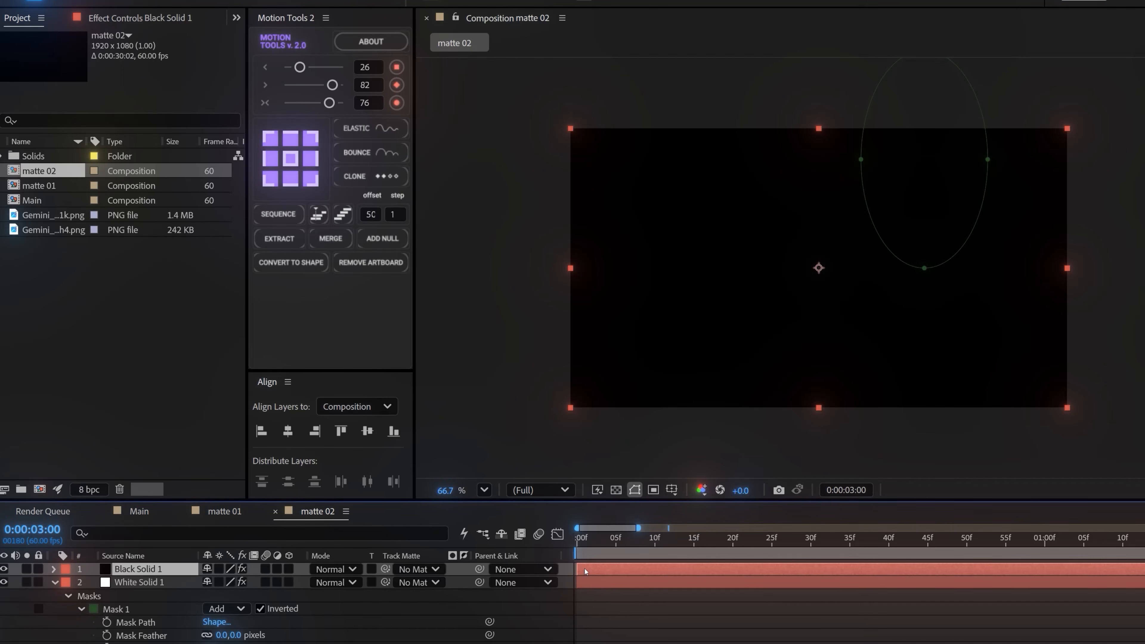
left_click_drag(604, 541, 880, 539)
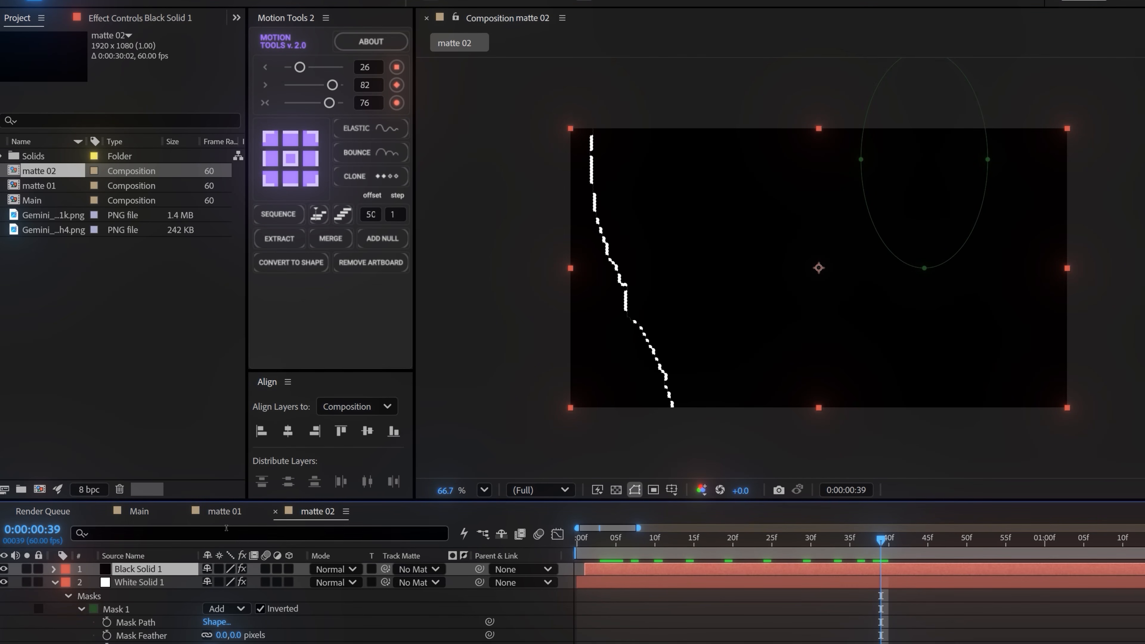
Set the CC Ball Action Ball Size of the black solid to 68
left_click(140, 17)
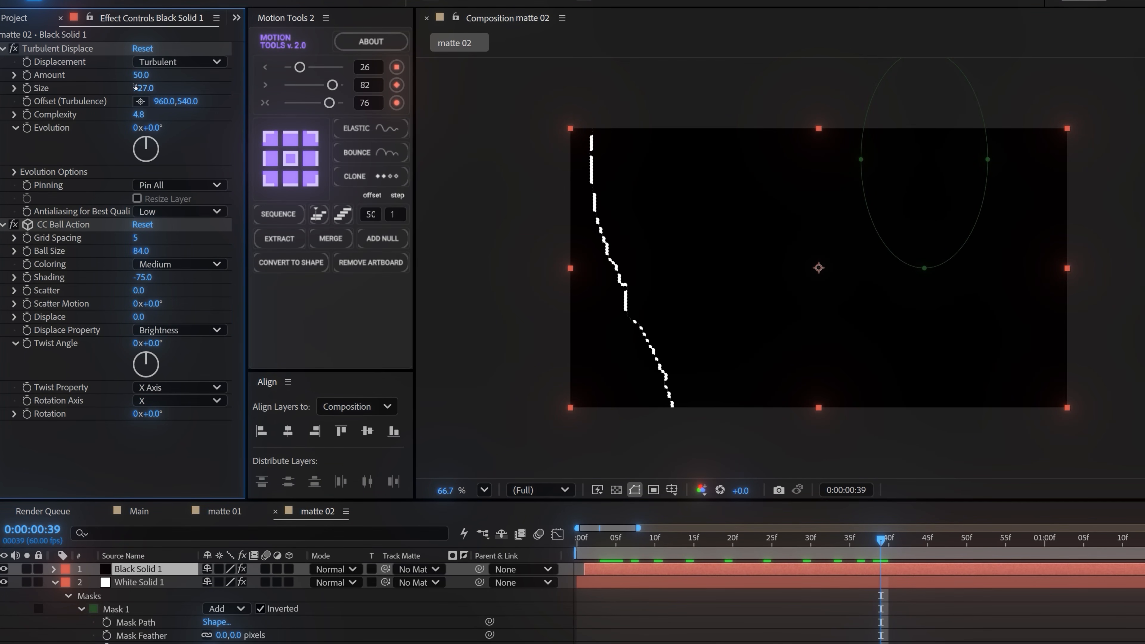
left_click(141, 251)
type("68")
key("Return")
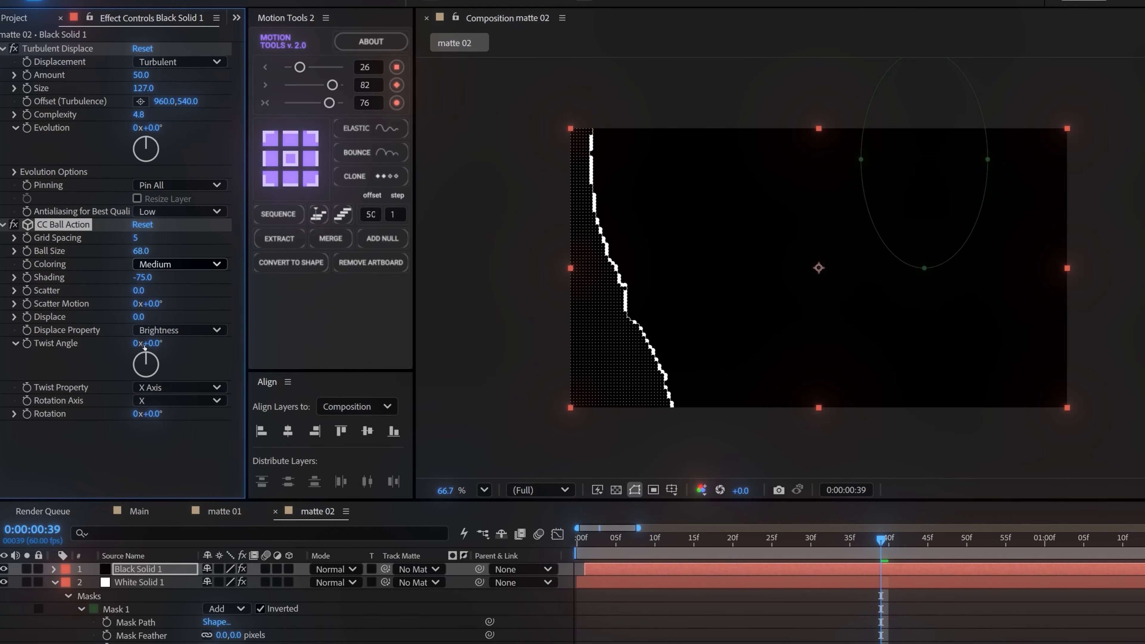
Set the white solid's CC Ball Action Ball Size to 45 and check the matte up to 0:00:01:05
left_click(135, 585)
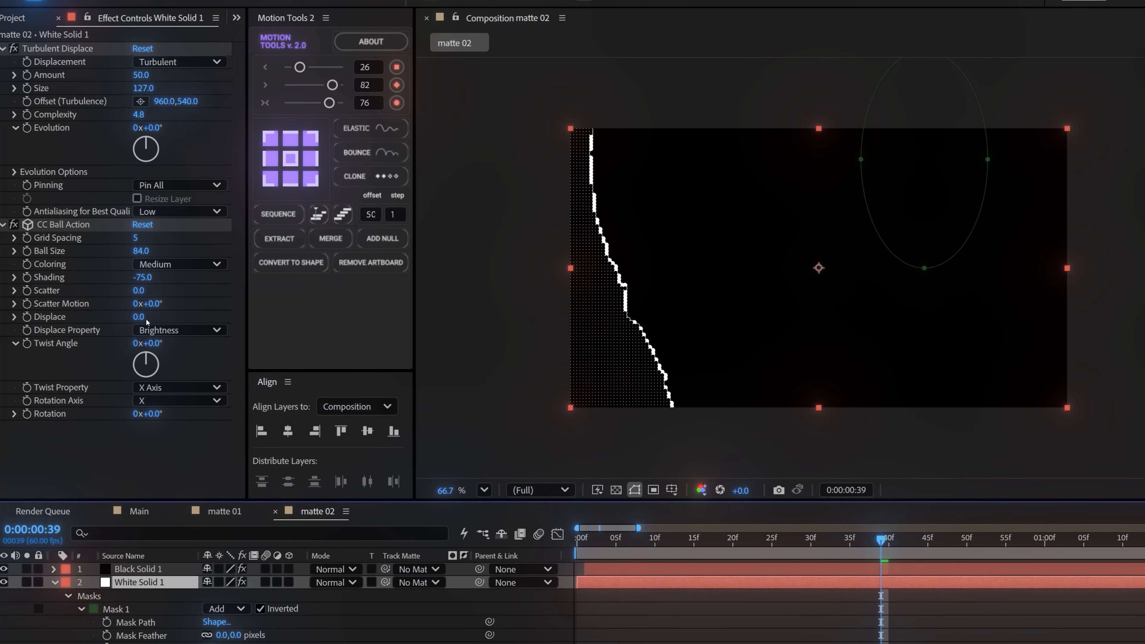
left_click(144, 252)
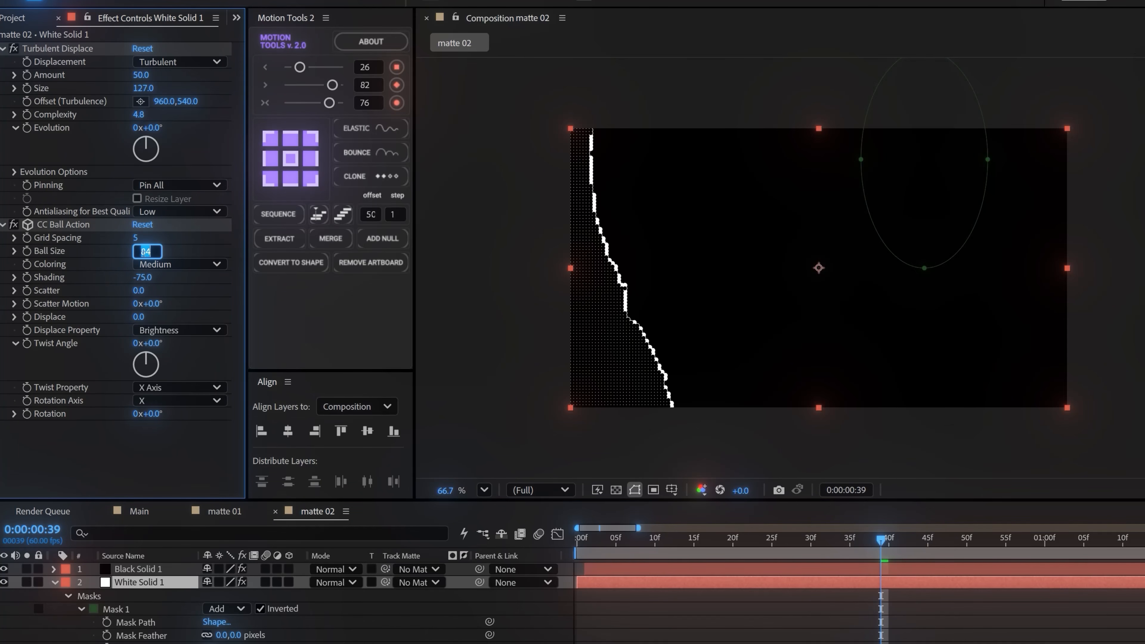
type("45")
key("Return")
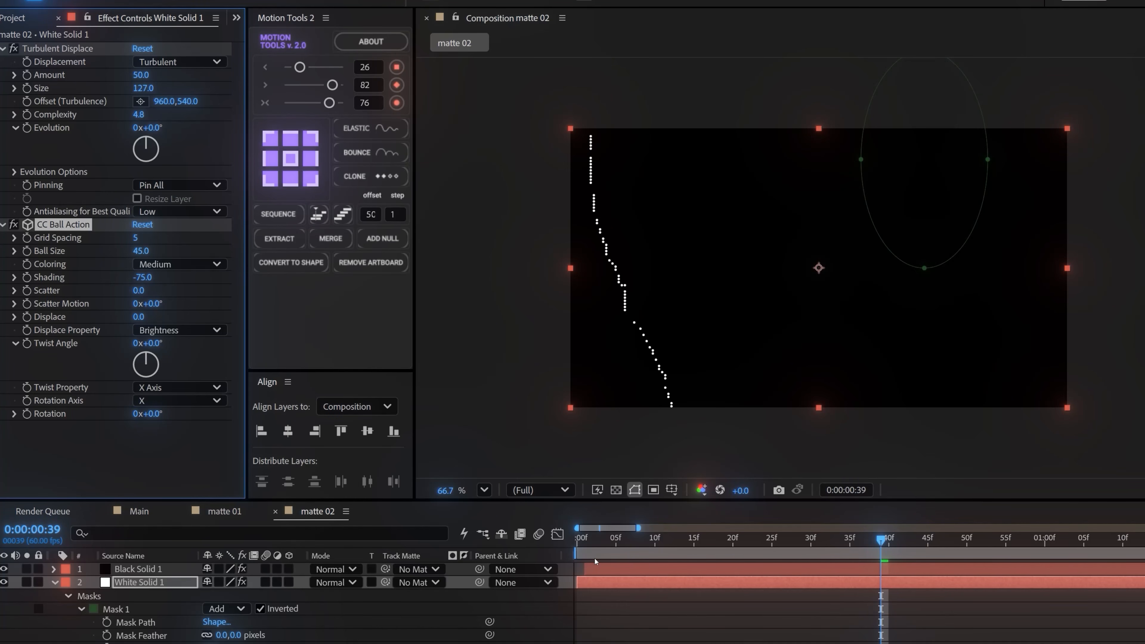
left_click_drag(594, 568, 920, 508)
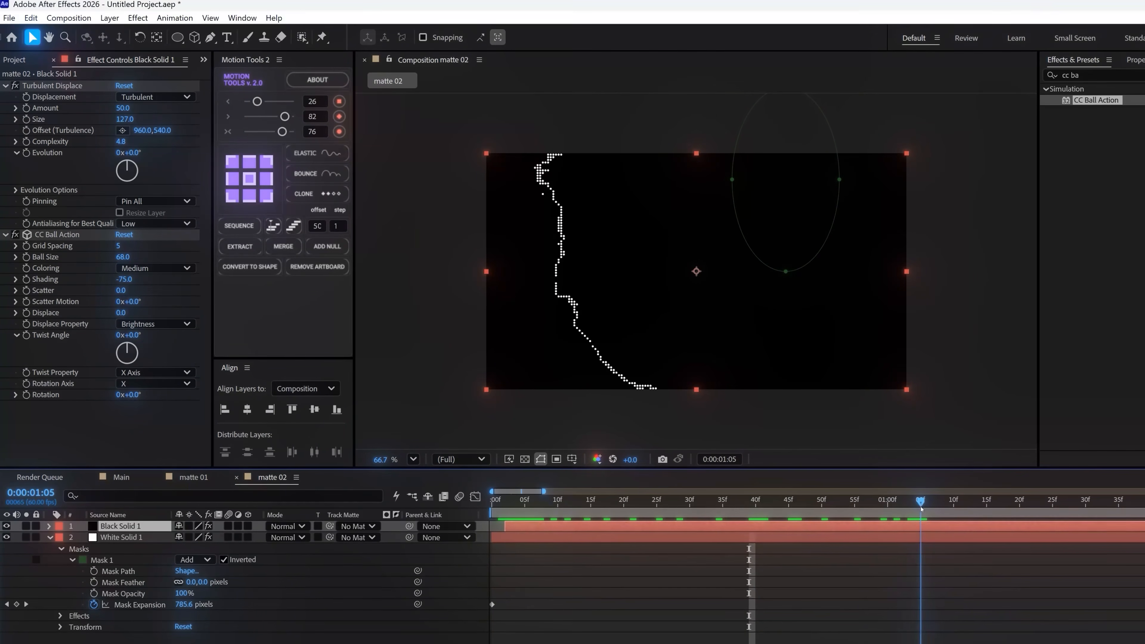
In the Main composition, duplicate the full landscape image layer and move the copy above matte 01
left_click(121, 477)
left_click(110, 560)
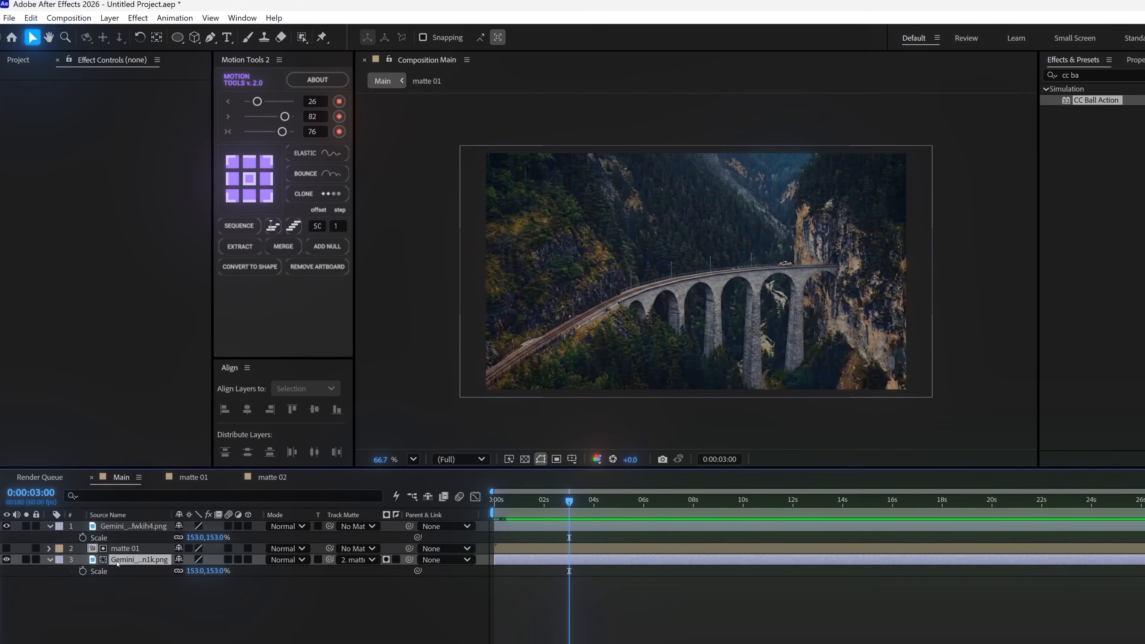
key("ctrl+d")
key("ctrl+bracketright")
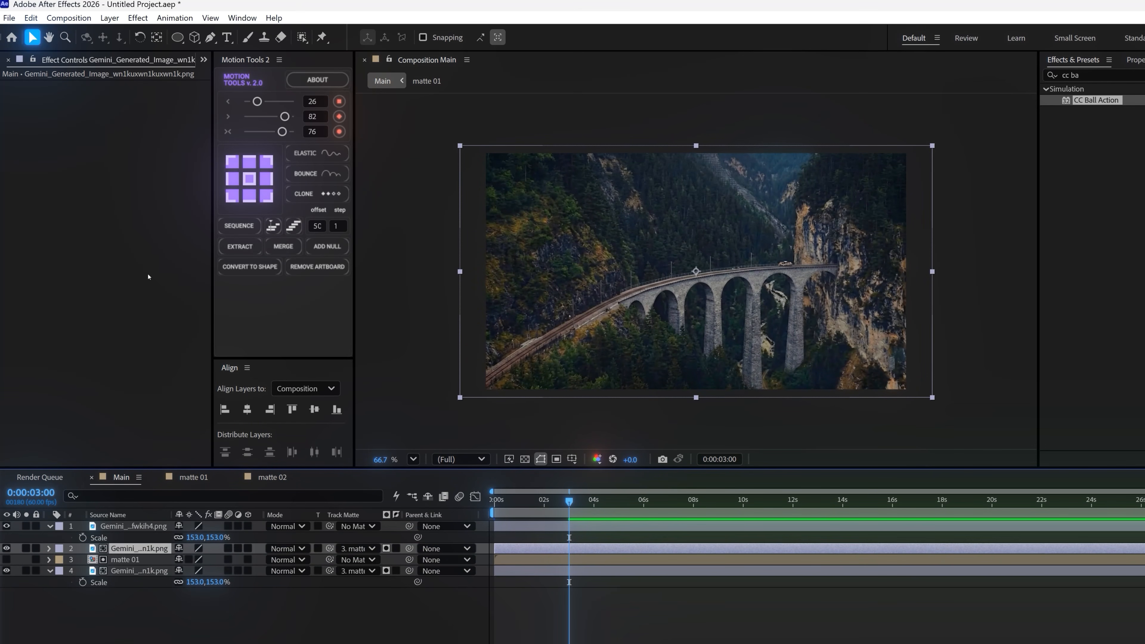
Place matte 02 above the duplicated landscape layer and use it as that layer's luma track matte
left_click(203, 59)
left_click(212, 78)
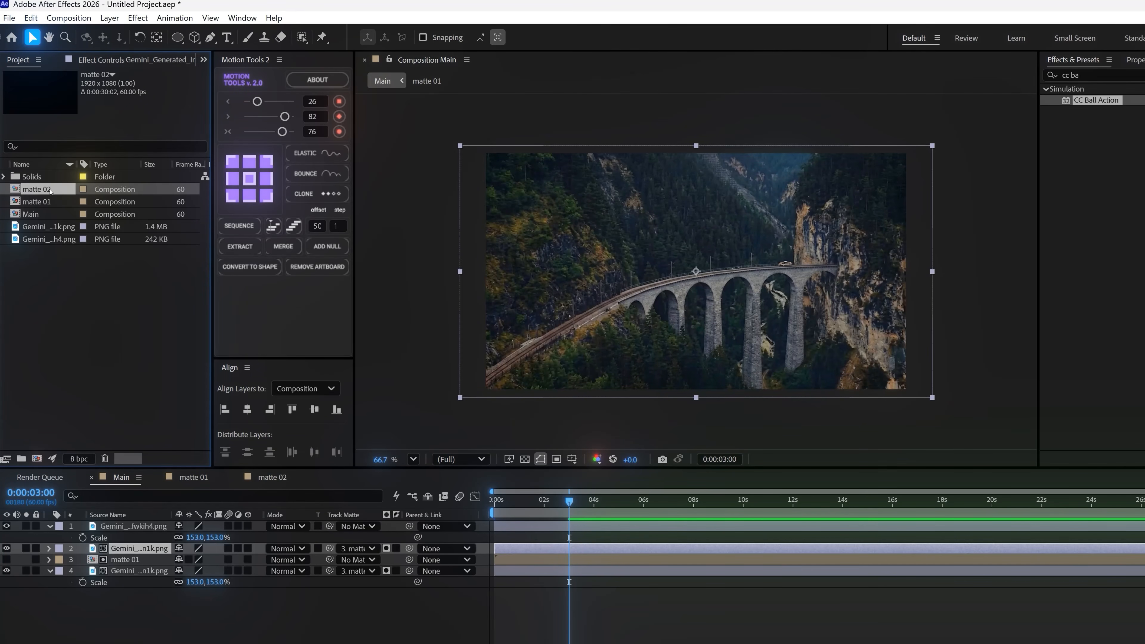
left_click_drag(41, 189, 117, 543)
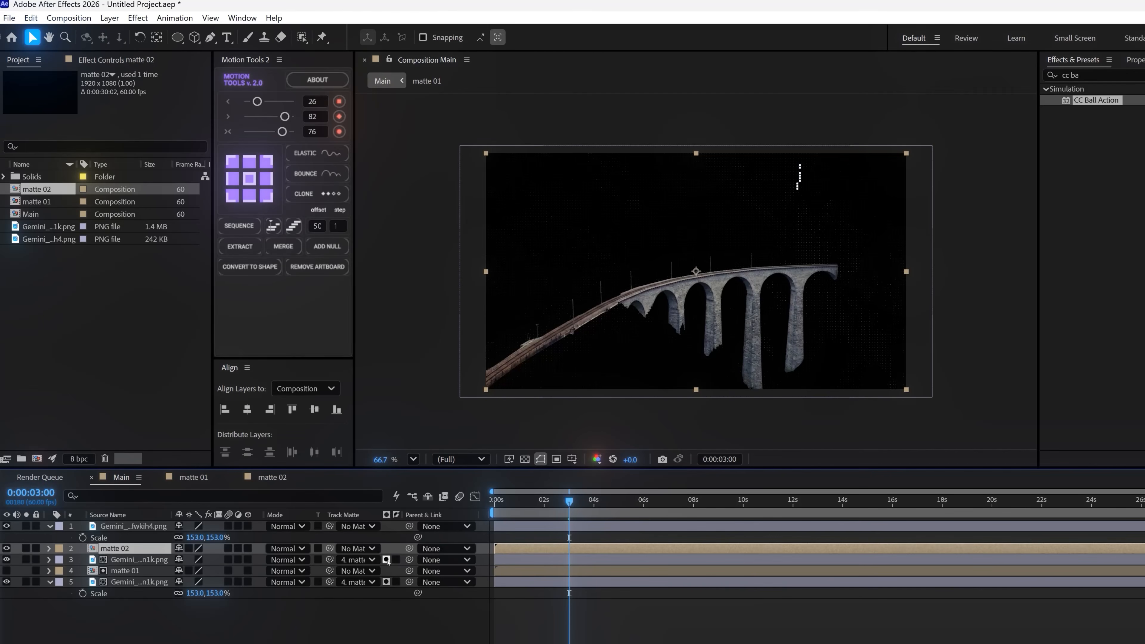
left_click_drag(331, 561, 130, 549)
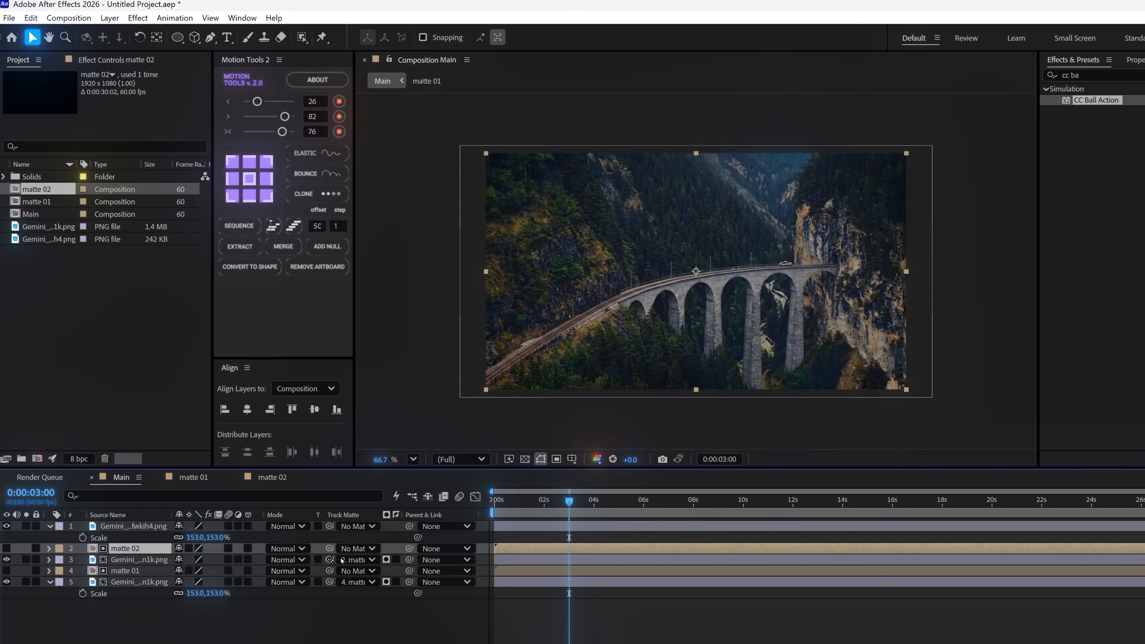
left_click(387, 559)
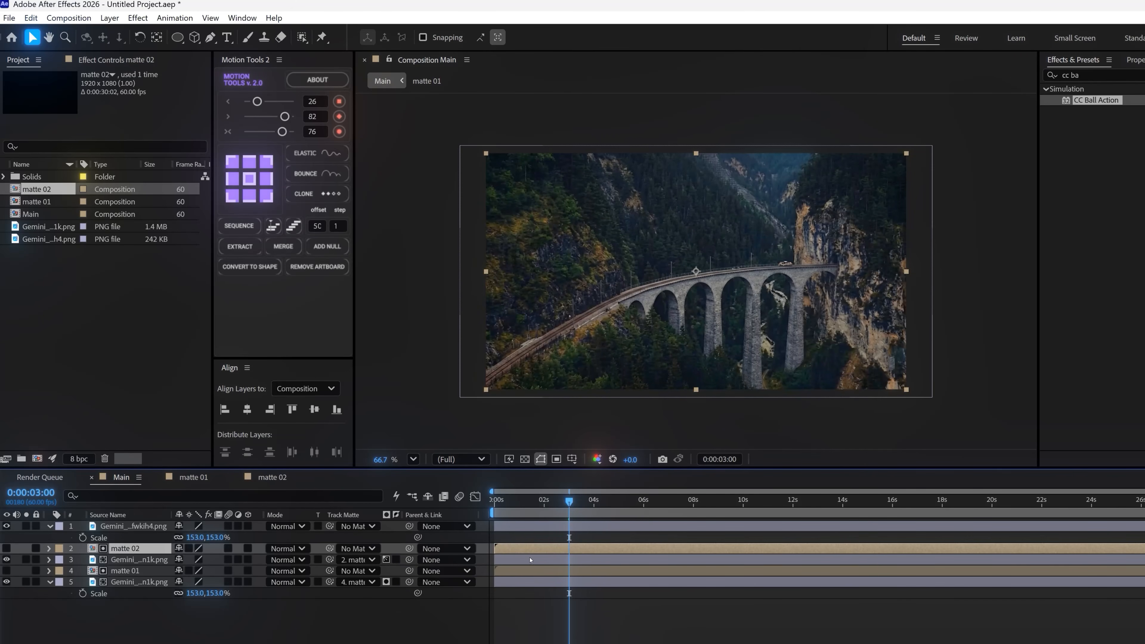
Apply the 4-Color Gradient effect to the duplicated landscape layer under matte 02
left_click(165, 563)
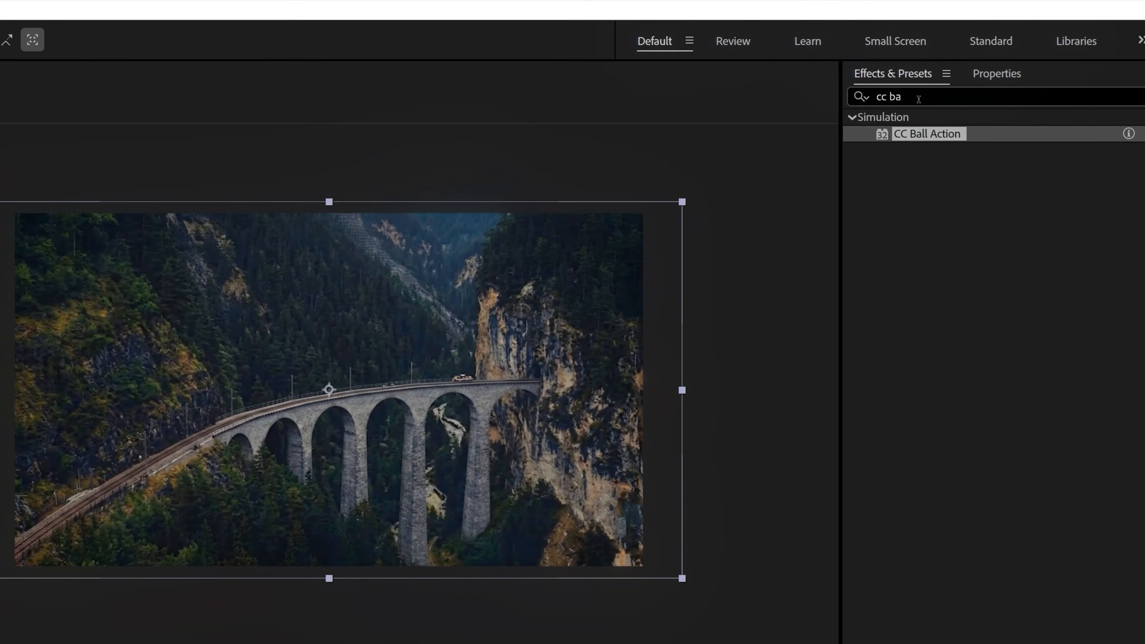
left_click_drag(1087, 75, 1002, 89)
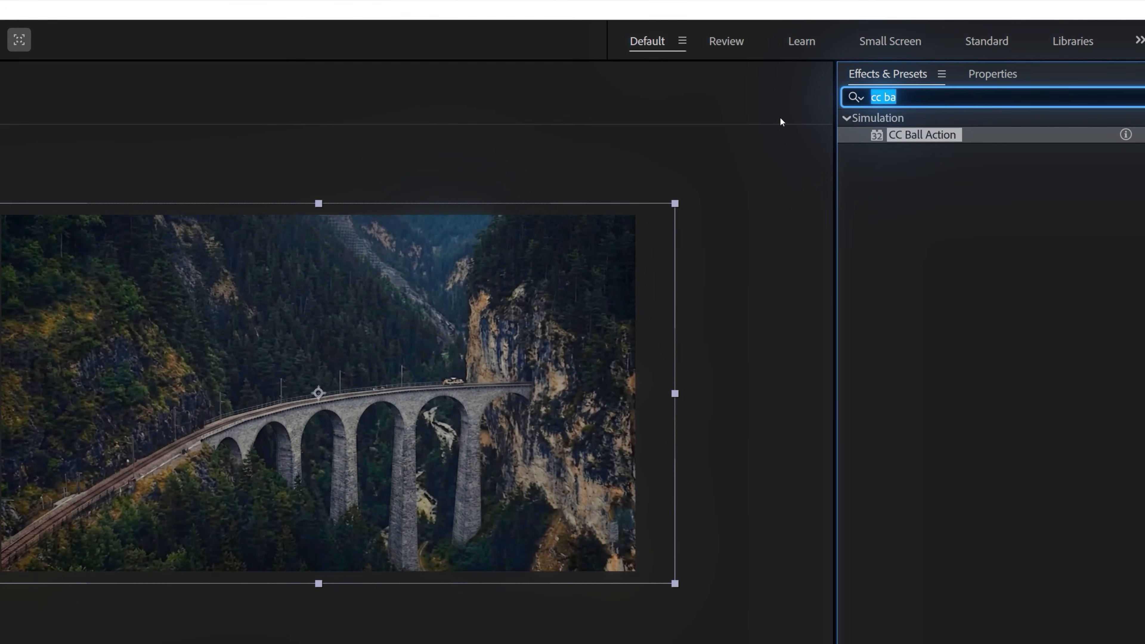
type("4")
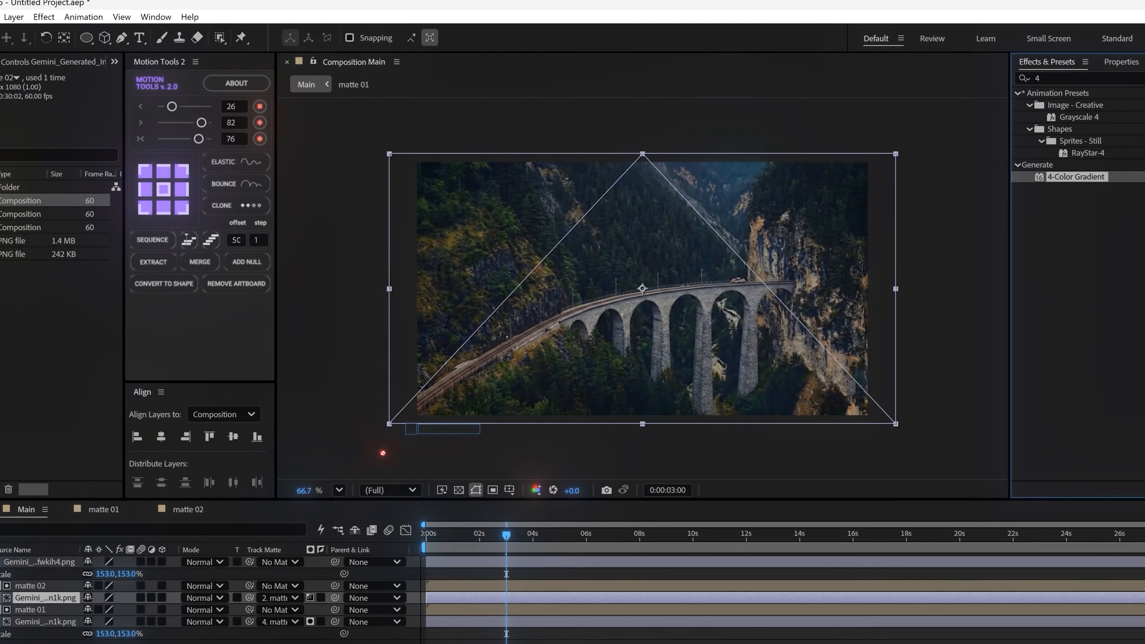
left_click_drag(383, 453, 55, 598)
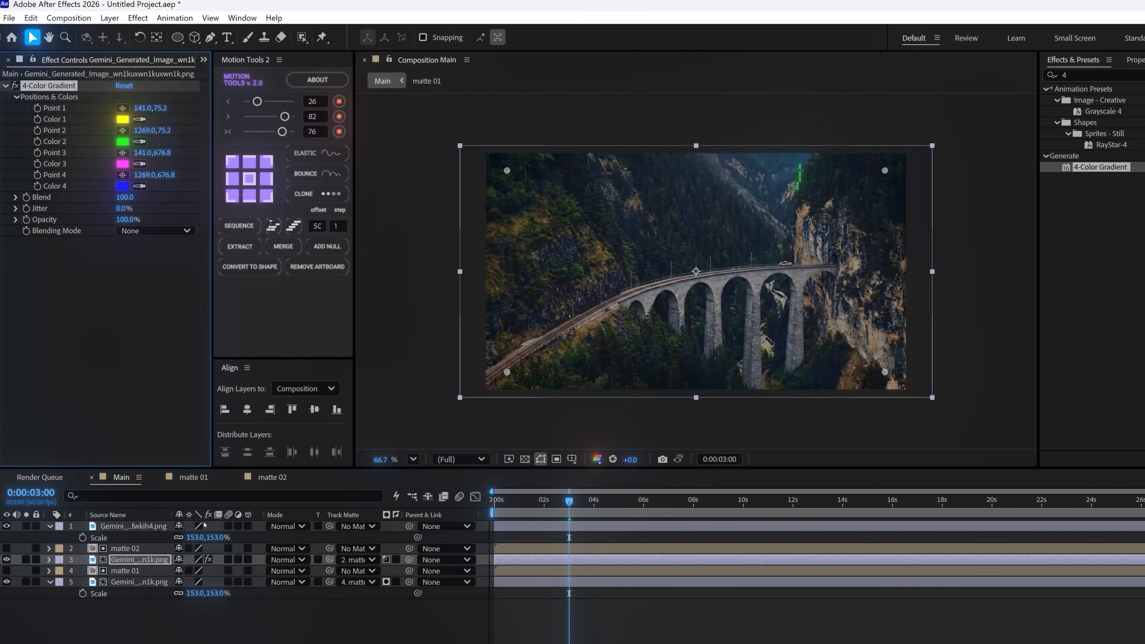
At 0:00:02:08, place gradient Points 1 to 4 along the reveal edge at about (650, 47), (708, 331), (1028, 492) and (1279, 60)
left_click_drag(569, 501, 547, 508)
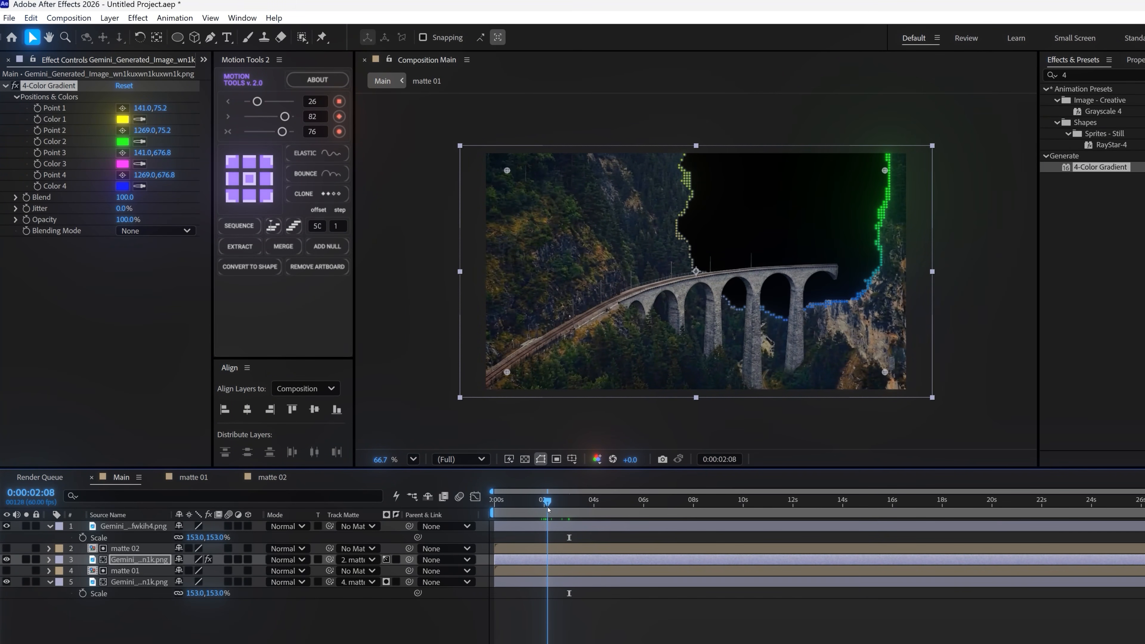
left_click(122, 108)
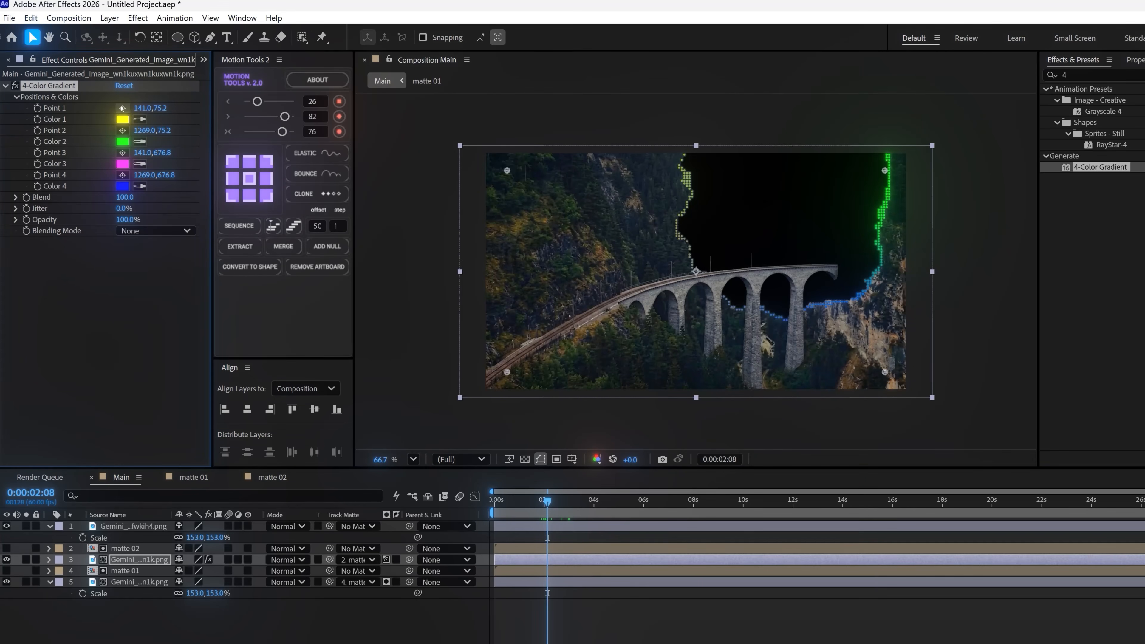
left_click(677, 161)
left_click(125, 132)
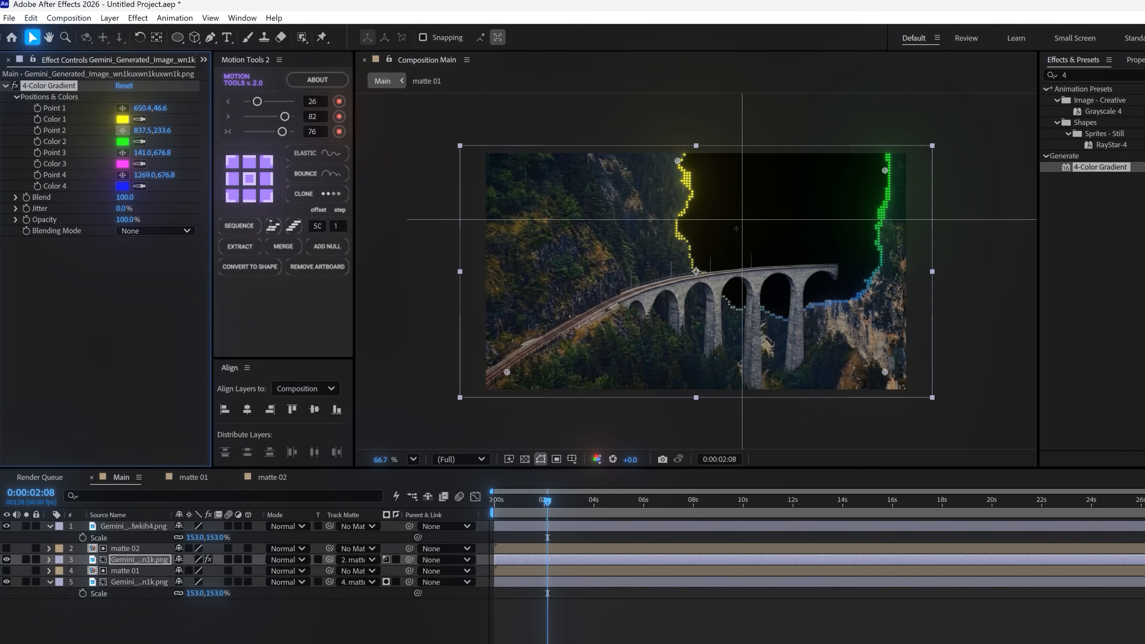
left_click(697, 256)
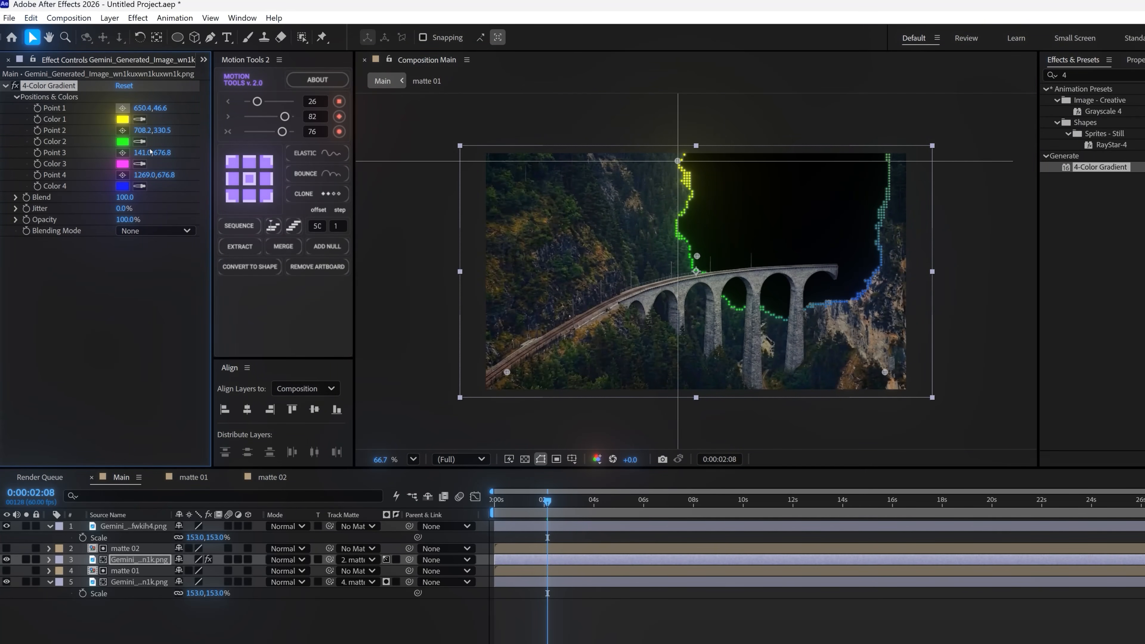
left_click(122, 152)
left_click(804, 310)
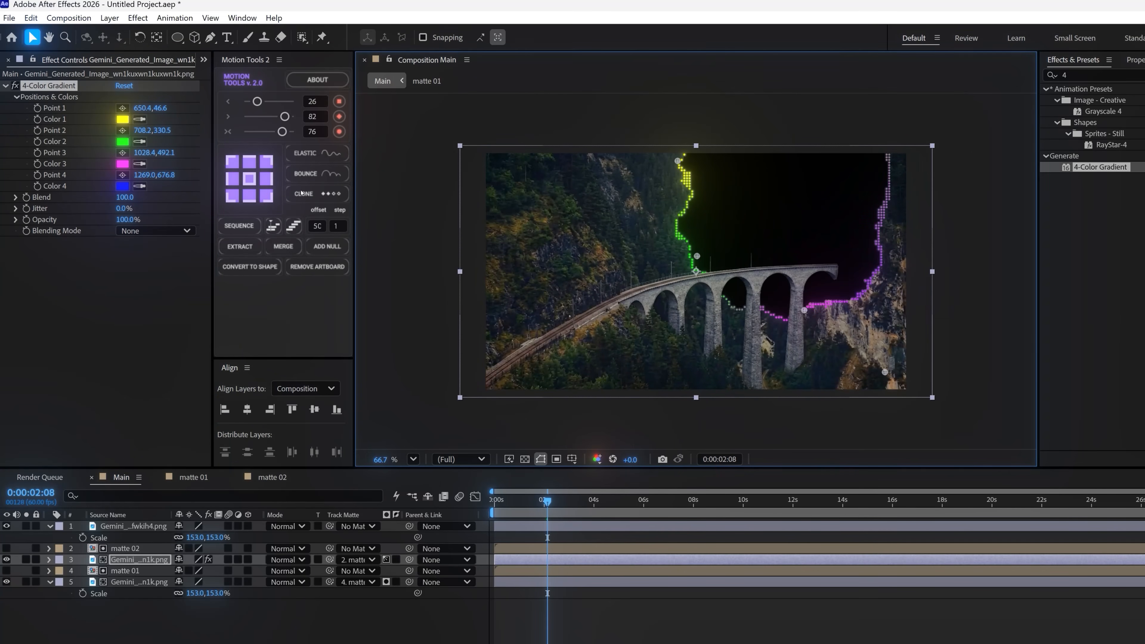
left_click(122, 174)
left_click(888, 166)
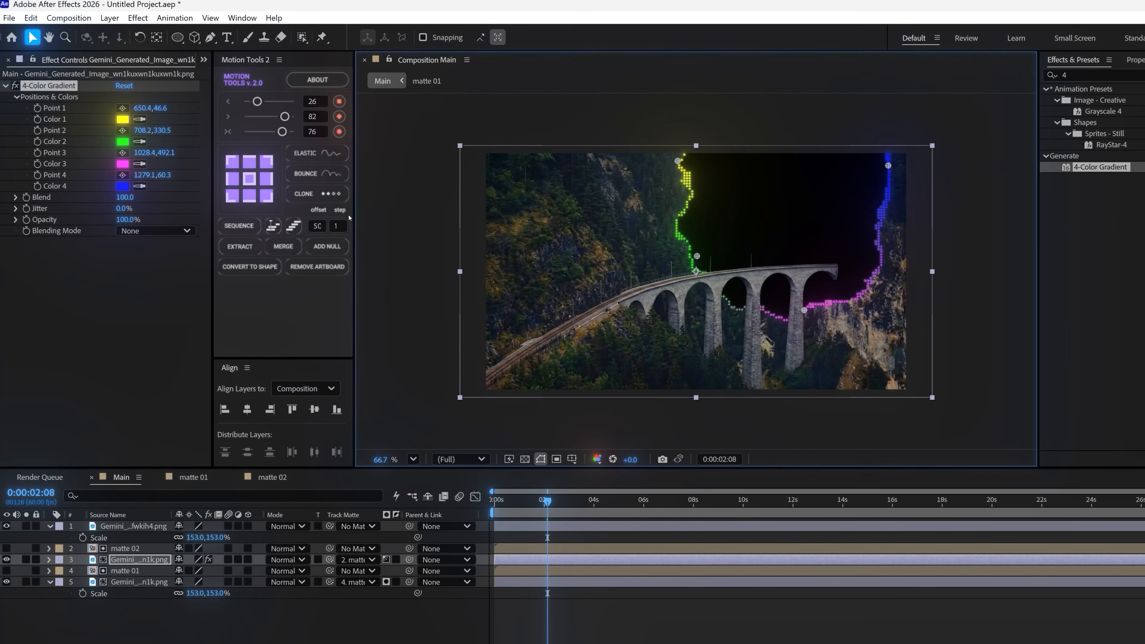
Set the gradient's Color 1 to cyan blue and Color 2 to white
left_click(122, 119)
left_click_drag(554, 371, 560, 306)
left_click(649, 235)
left_click(136, 142)
key("Escape")
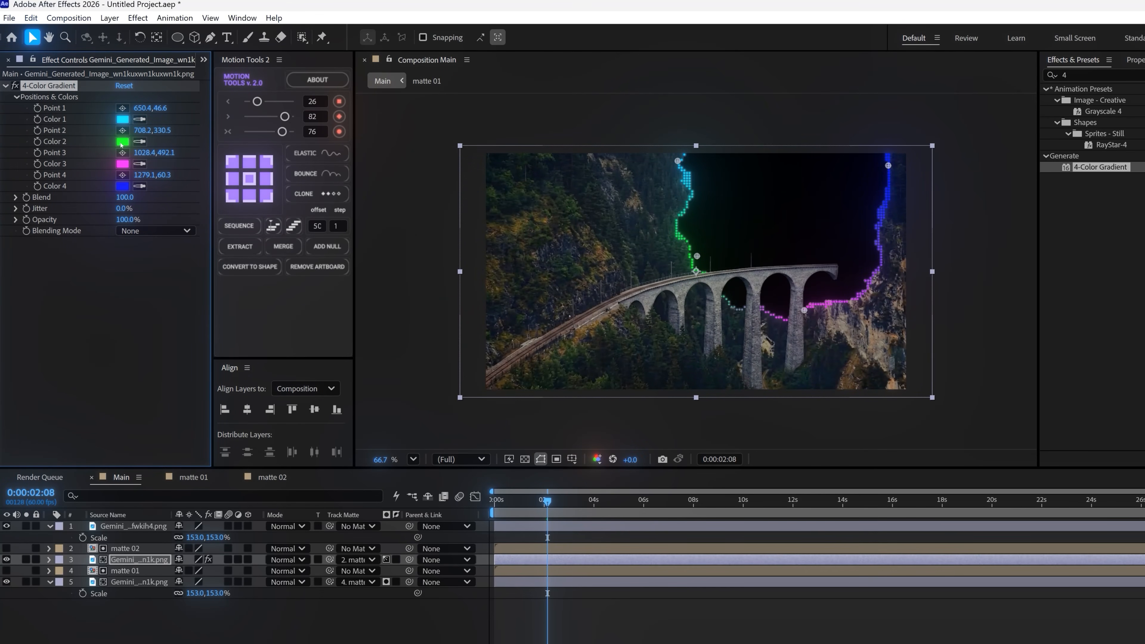
left_click(122, 142)
left_click(371, 231)
left_click(650, 235)
Match Color 3 to the white and Color 4 to the cyan blue, and preview the reveal up to 0:00:03:02
left_click(140, 164)
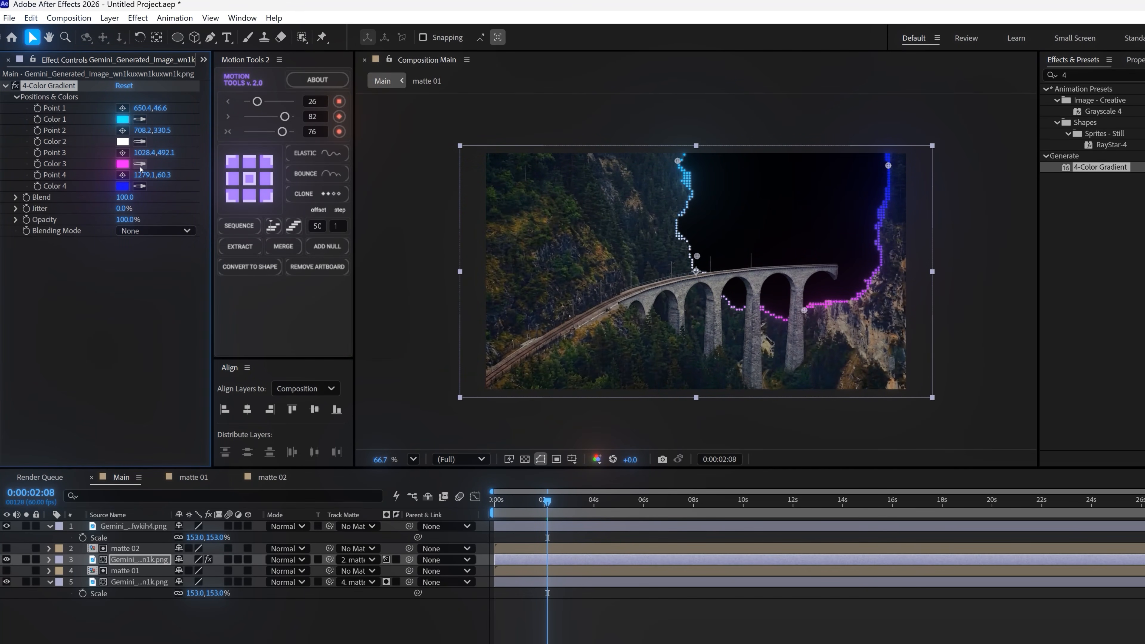
left_click(123, 141)
left_click(139, 185)
left_click(122, 119)
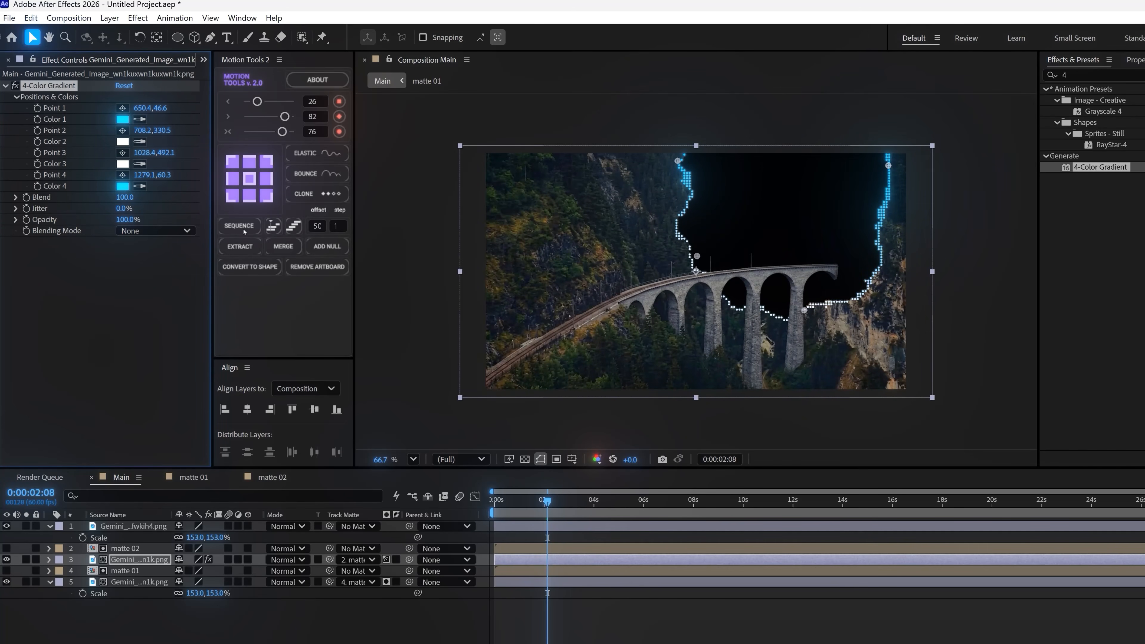
left_click_drag(541, 506, 567, 491)
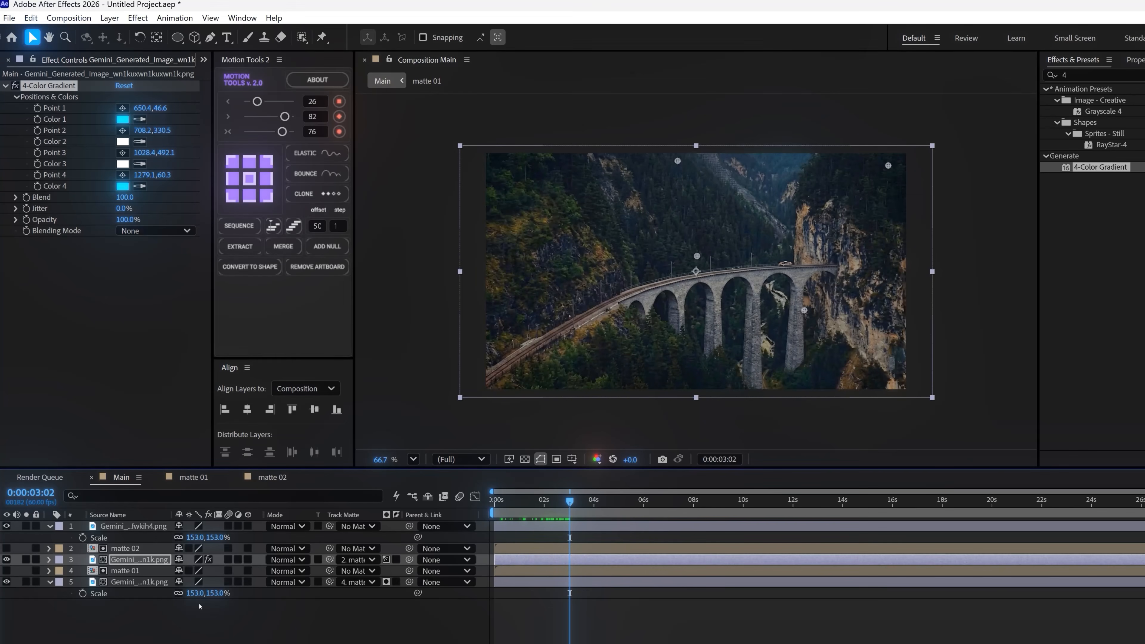
Pre-compose matte 02 together with the gradient landscape layer into a composition named "glow 1"
left_click(127, 548, "ctrl")
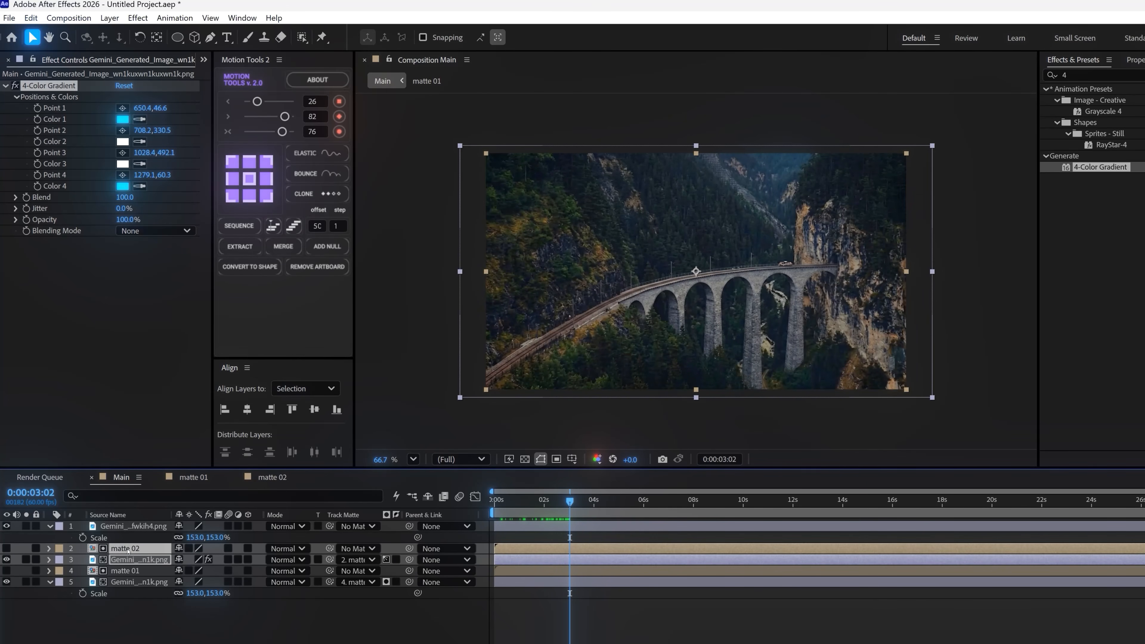
right_click(127, 549)
left_click(180, 461)
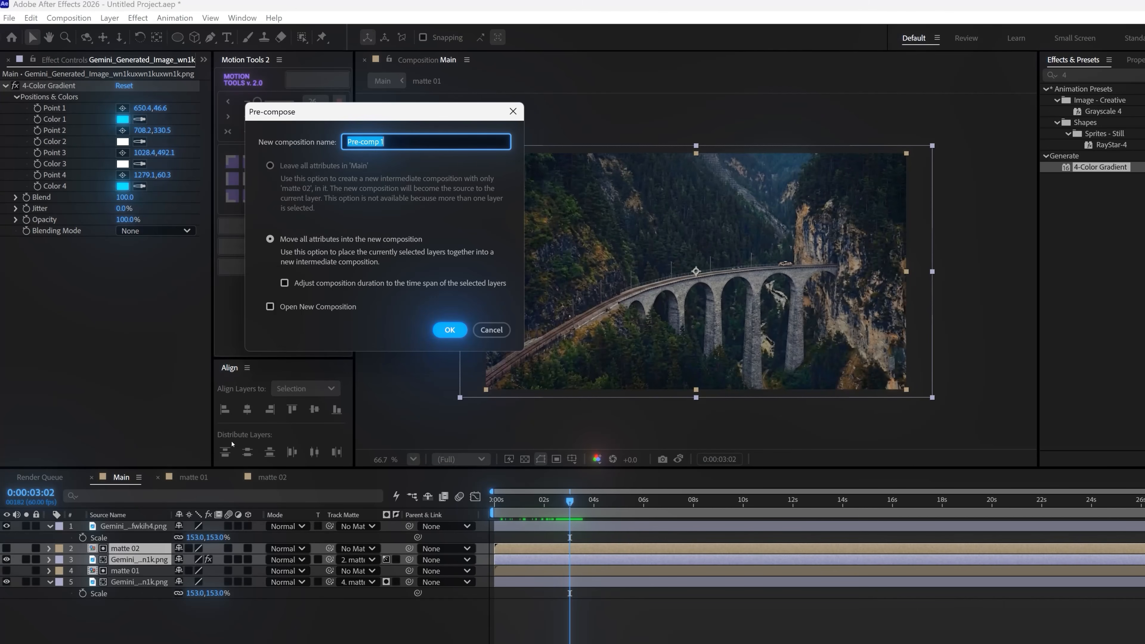
type("glow")
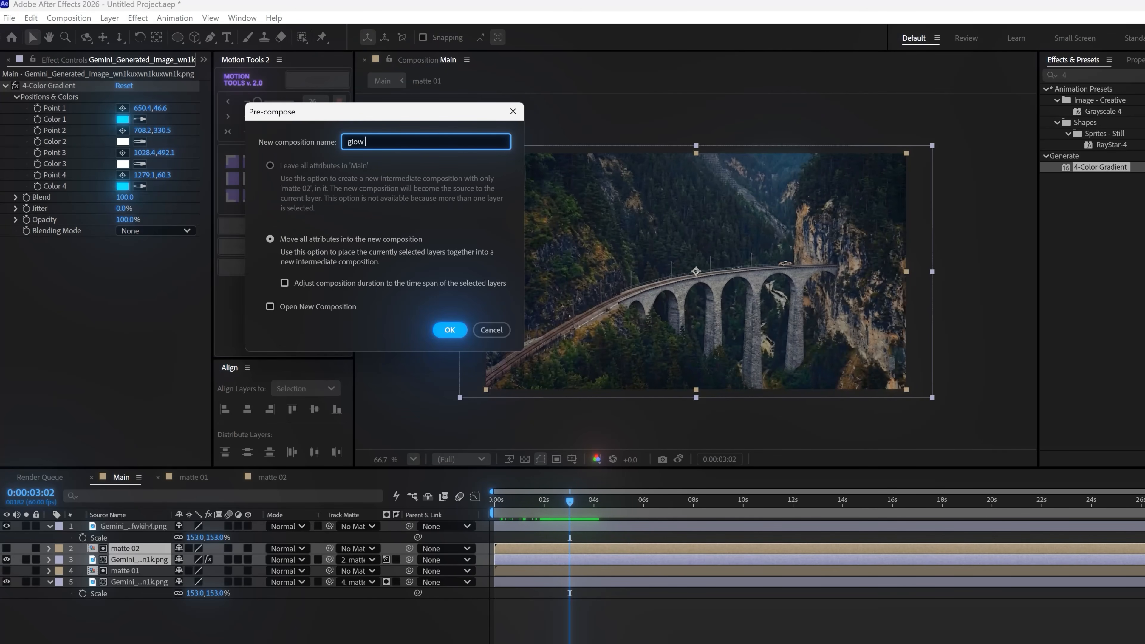
left_click(449, 329)
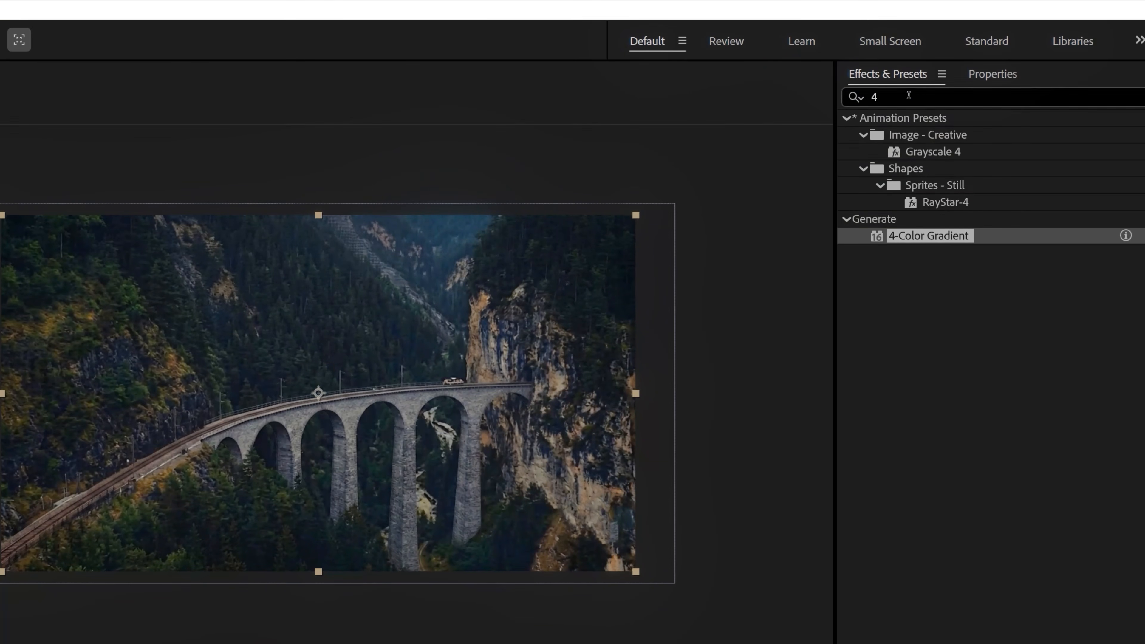
Apply Fast Box Blur to the glow 1 layer with a Blur Radius of 3, and preview the edge at 0:00:01:51
left_click_drag(1085, 75, 1037, 79)
type("fas")
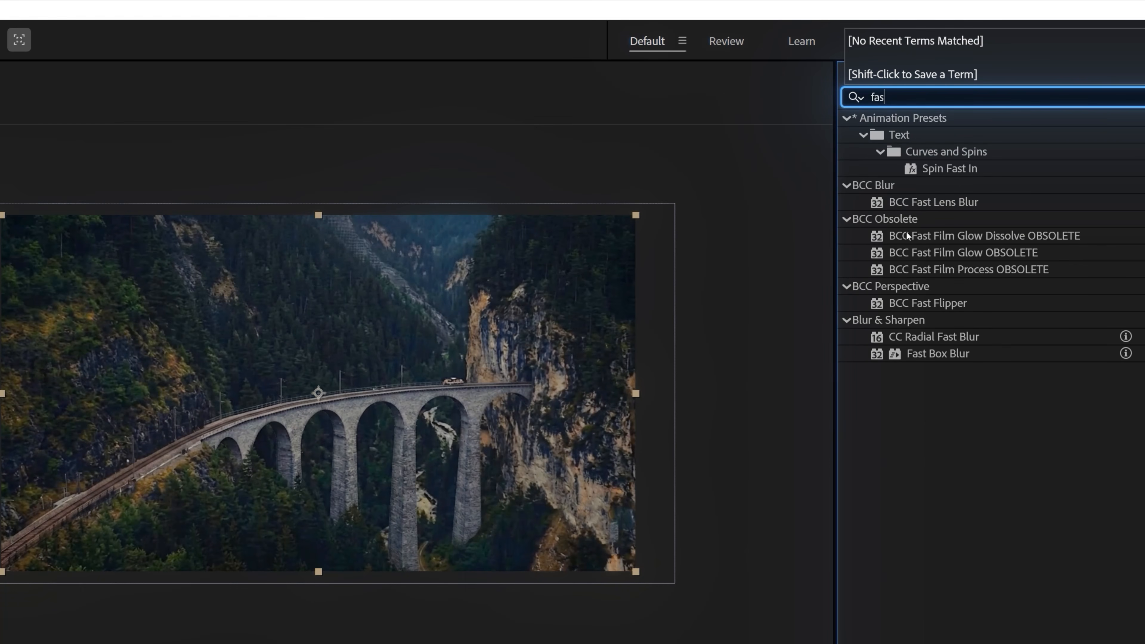
left_click_drag(922, 357, 319, 393)
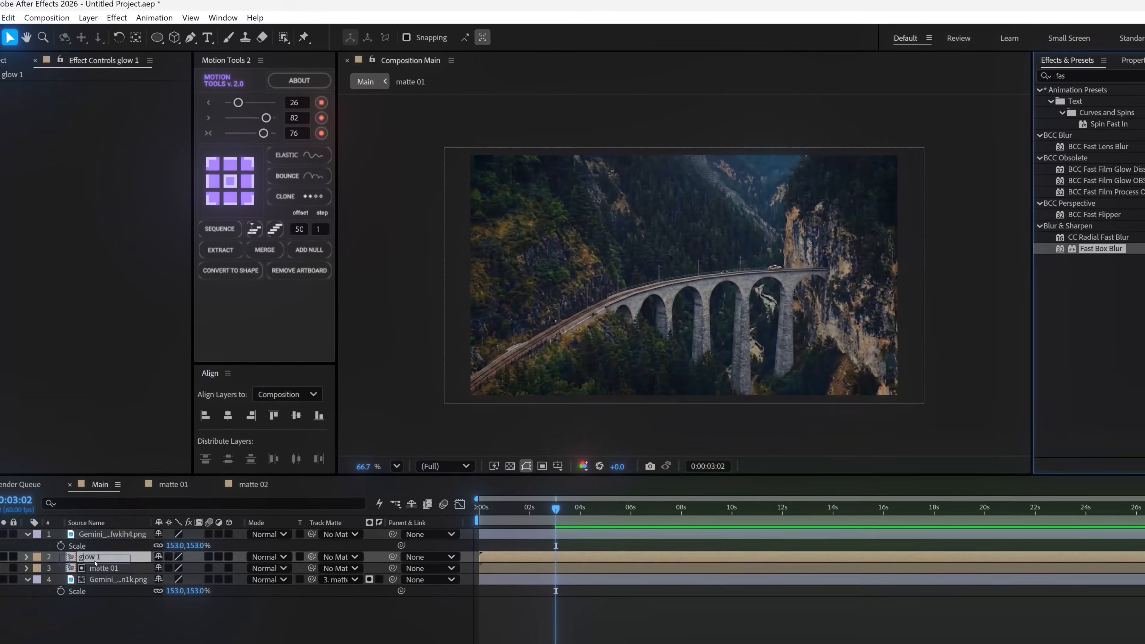
left_click(120, 97)
type("30")
key("Return")
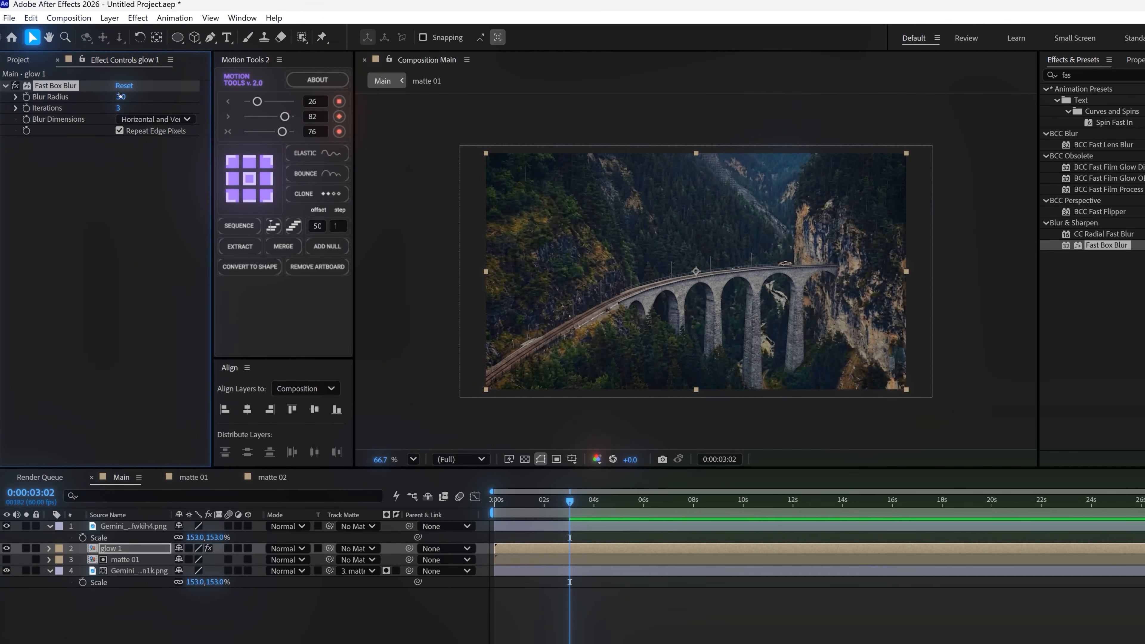
left_click_drag(556, 501, 541, 501)
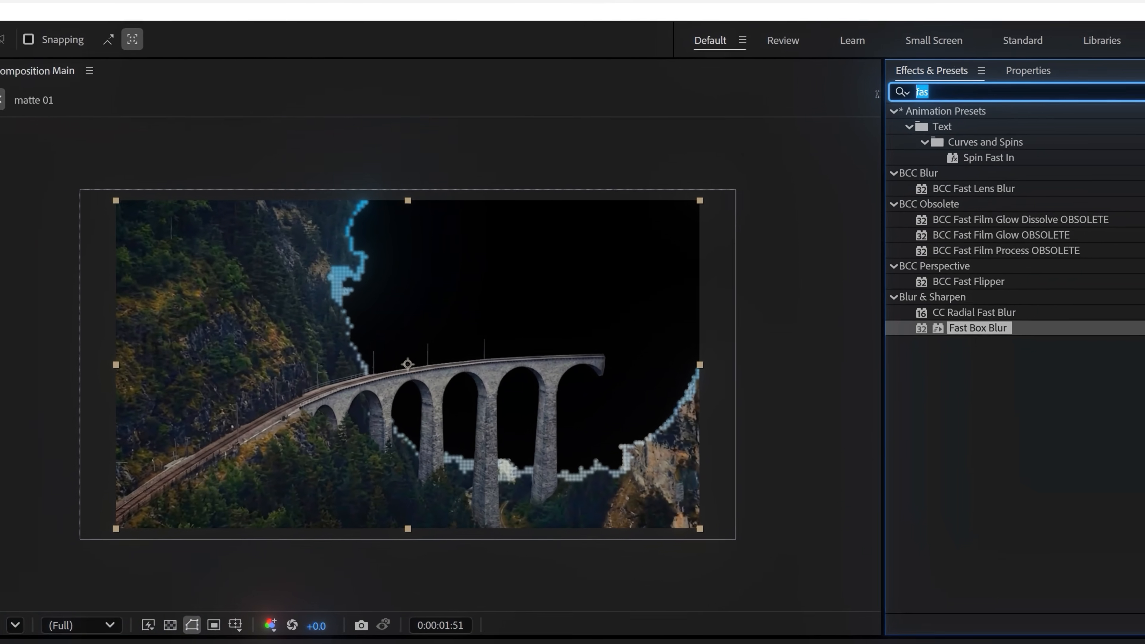
Add the Stylize Glow effect to glow 1 with a radius of 82, plus a duplicate Glow with a radius of 227
left_click(1065, 79)
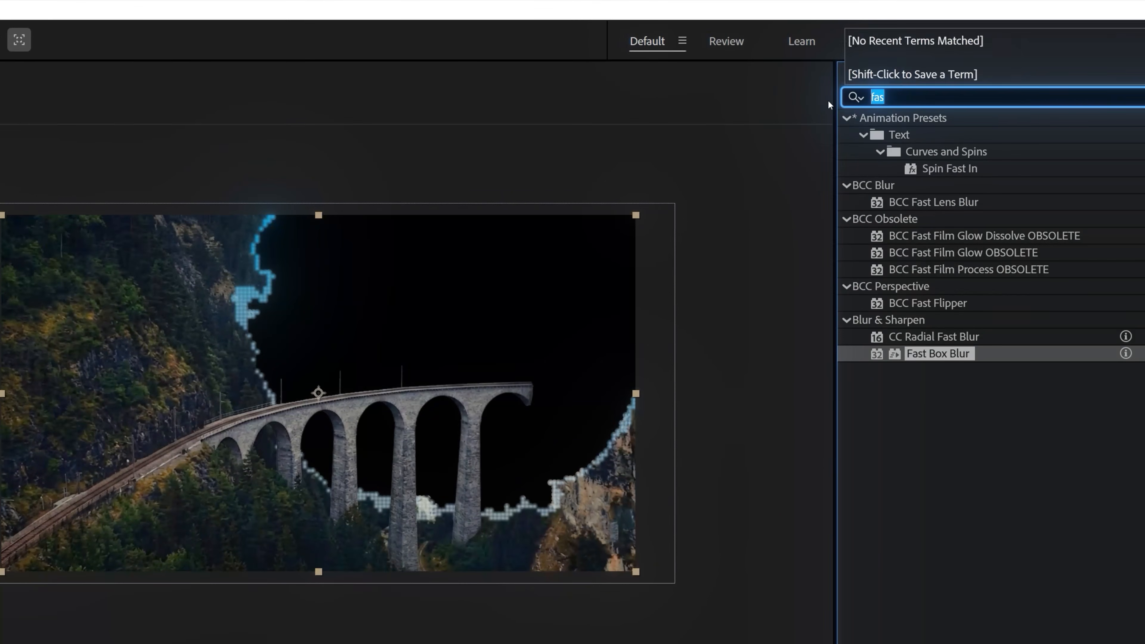
type("glow")
scroll(930, 555, "down", 6)
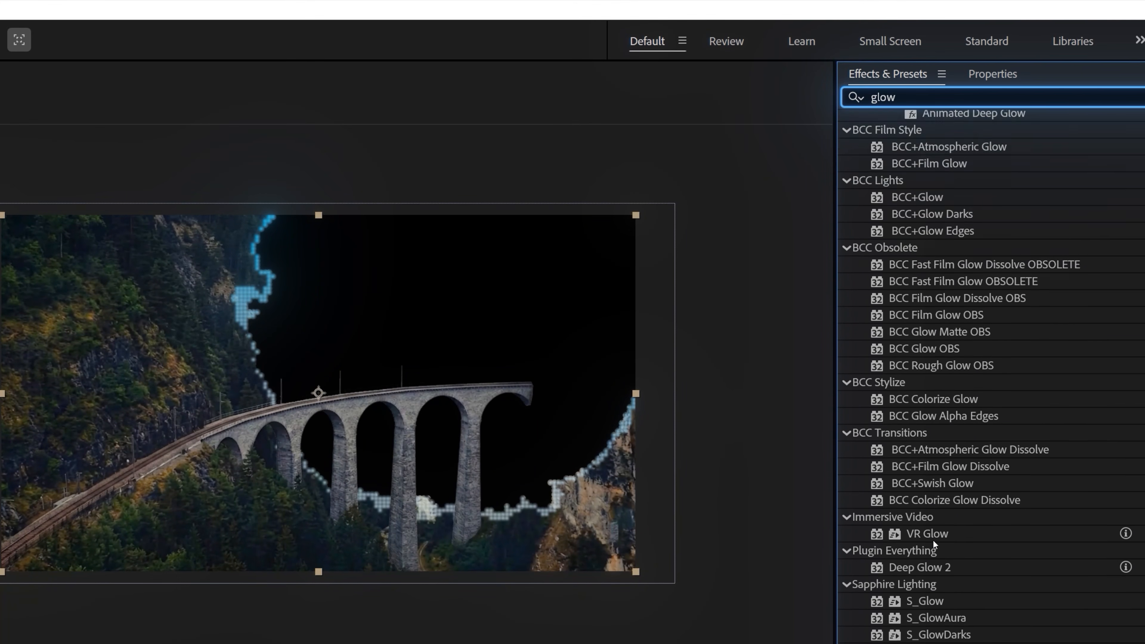
left_click_drag(1034, 513, 161, 172)
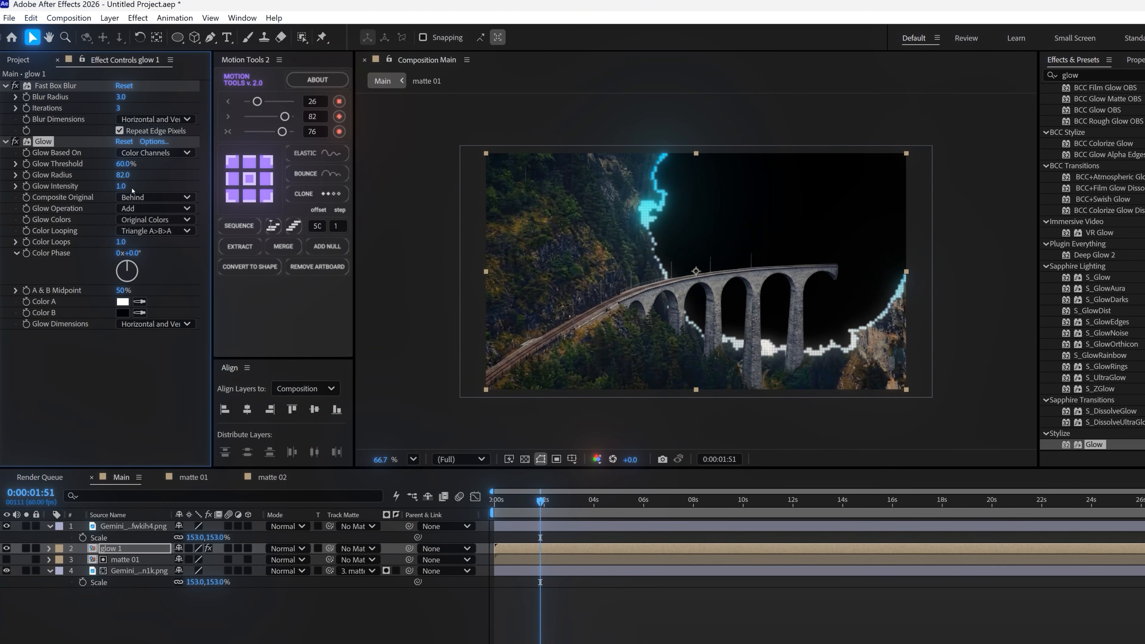
key("ctrl+d")
left_click_drag(122, 312, 170, 311)
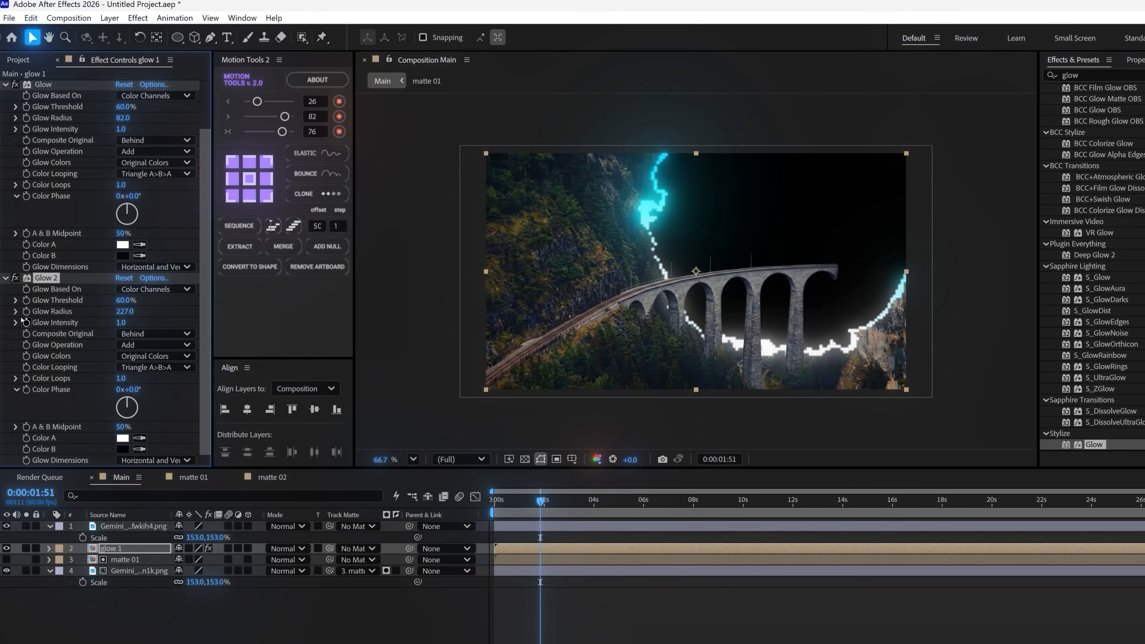
Pre-compose the glow 1 layer as "glow 2", moving all attributes into the new composition
left_click(112, 550)
right_click(112, 549)
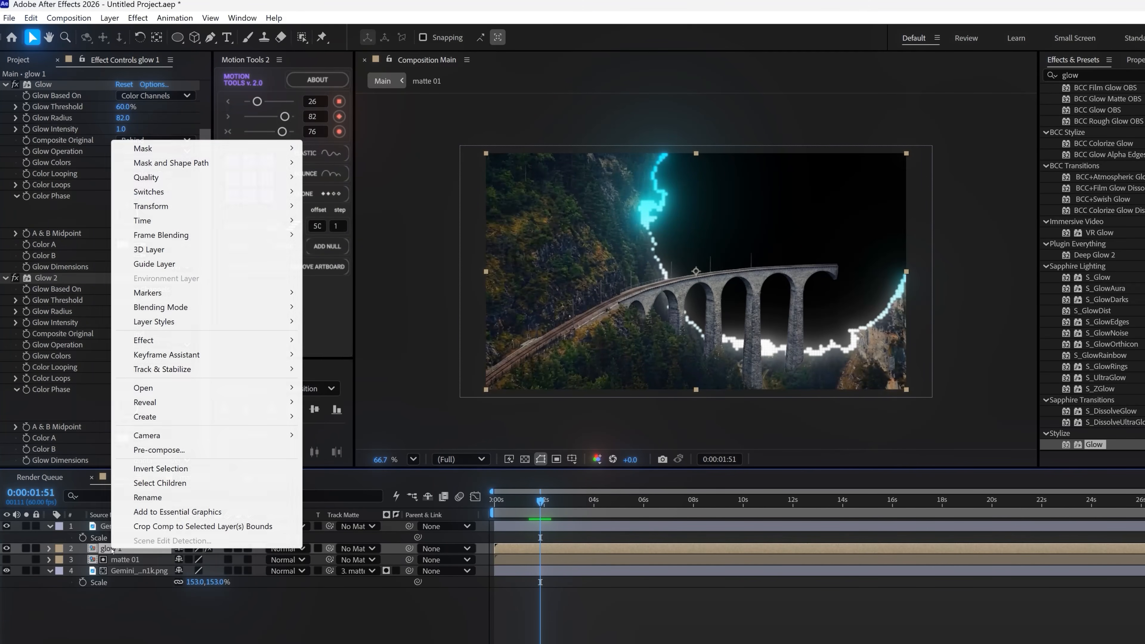
left_click(149, 448)
left_click(293, 240)
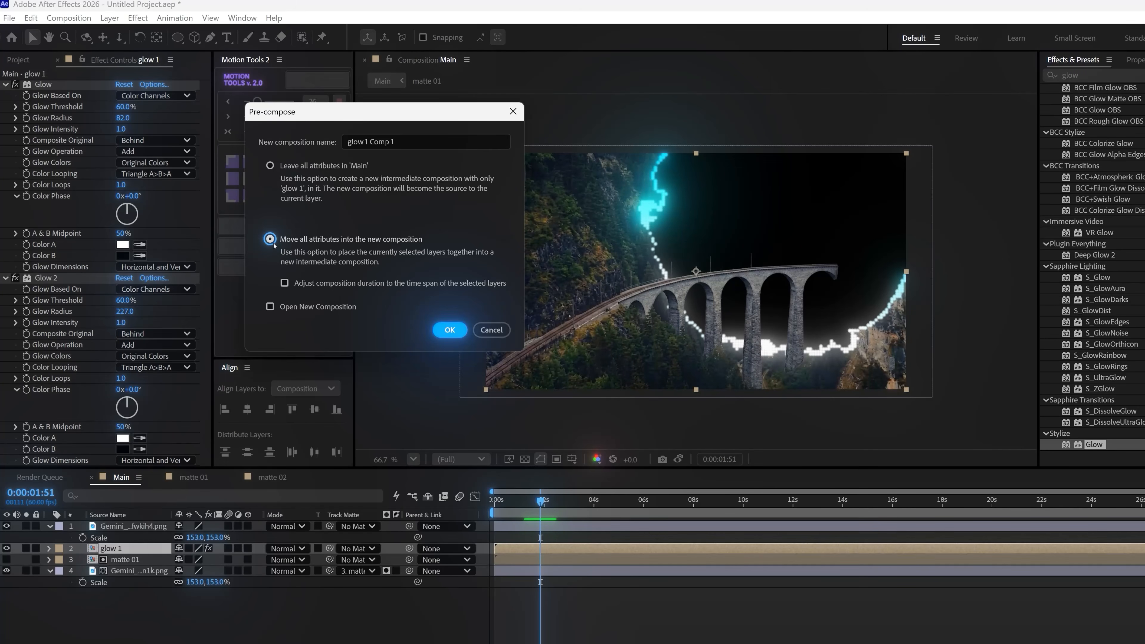
left_click_drag(393, 142, 365, 142)
type("2")
key("Return")
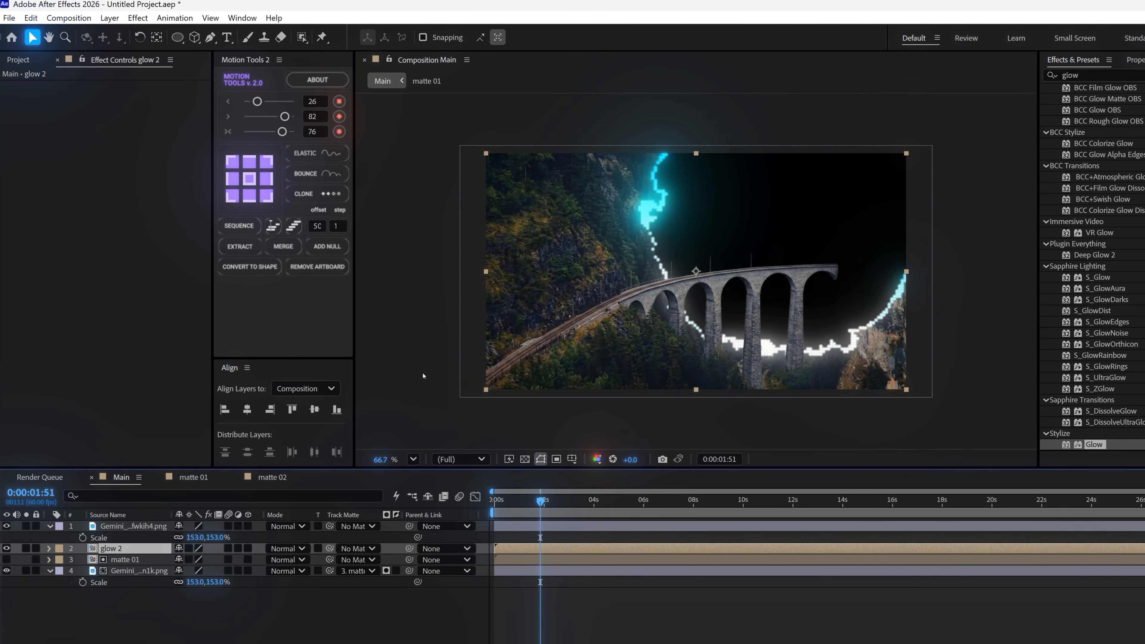
Add Glow, Fast Box Blur and Exposure effects to the glow 2 layer, with the blur placed above the glow
left_click_drag(1091, 445, 117, 548)
left_click_drag(1093, 75, 981, 87)
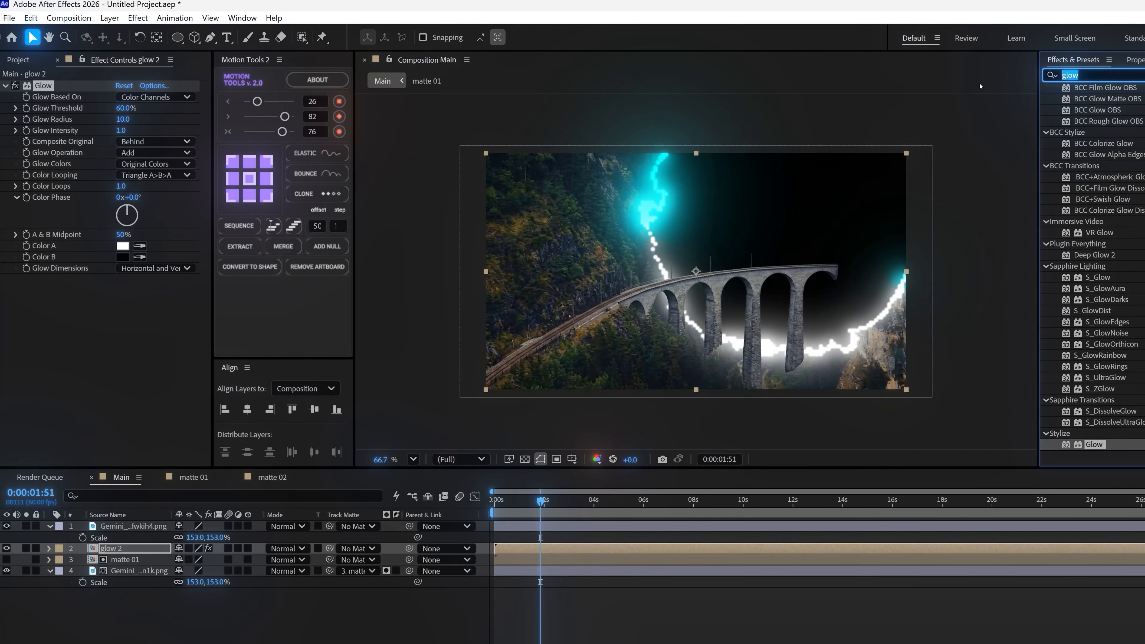
type("fas")
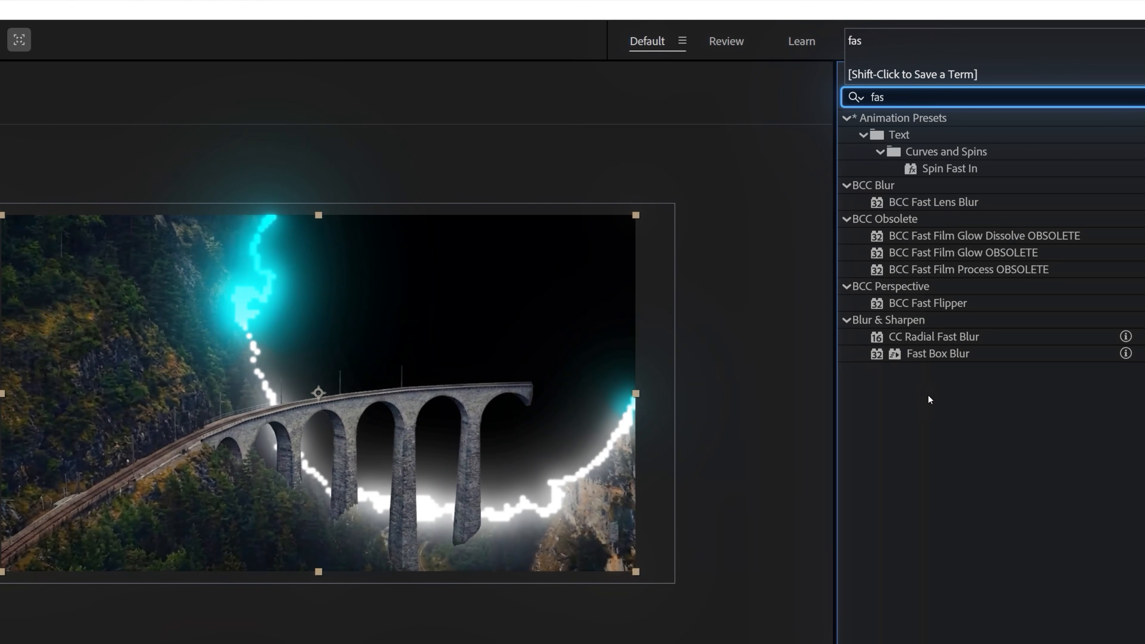
left_click_drag(1013, 300, 27, 297)
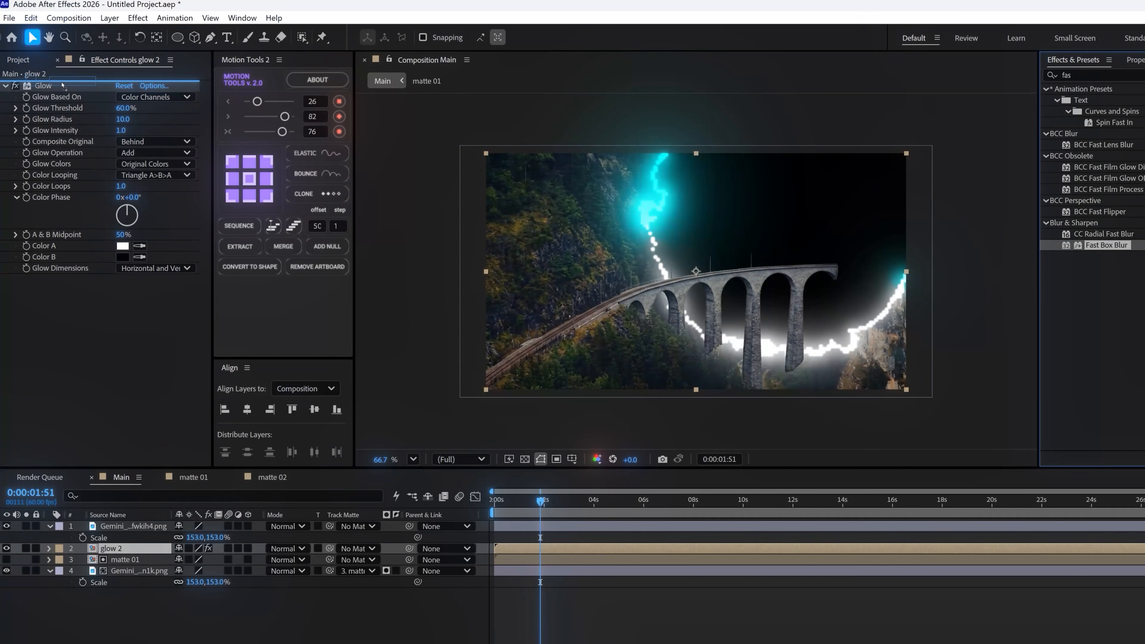
left_click_drag(1089, 75, 974, 79)
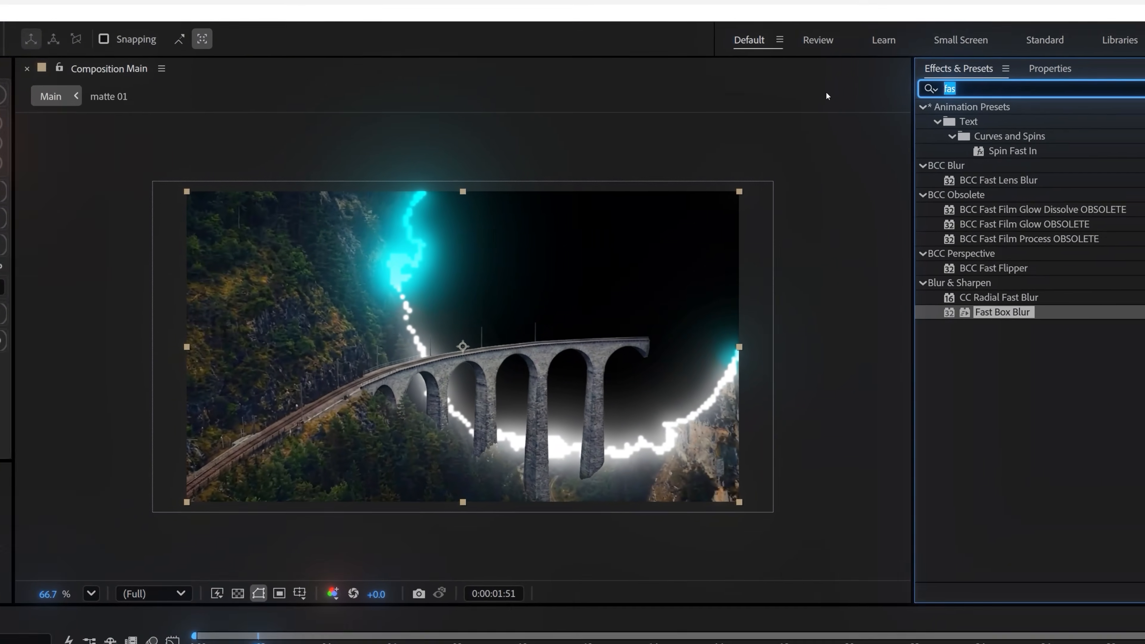
type("exp")
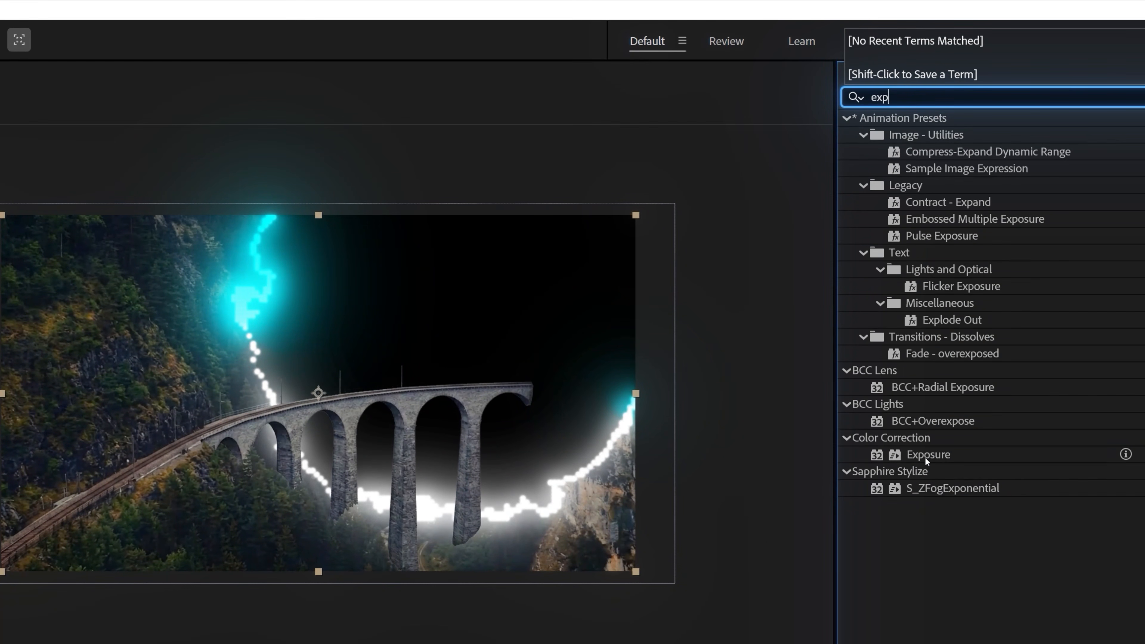
double_click(926, 456)
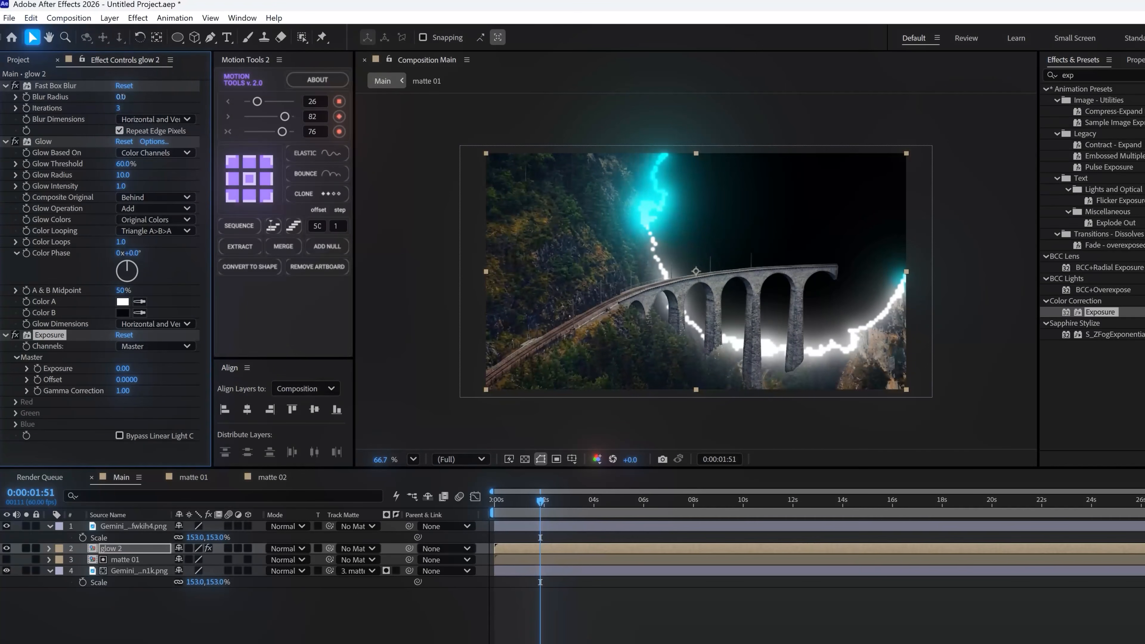
Set glow 2's Blur Radius to 13, Glow Threshold to 12.9%, Glow Intensity to 1.1 and Exposure to 1.03
left_click(122, 97)
type("13")
key("Return")
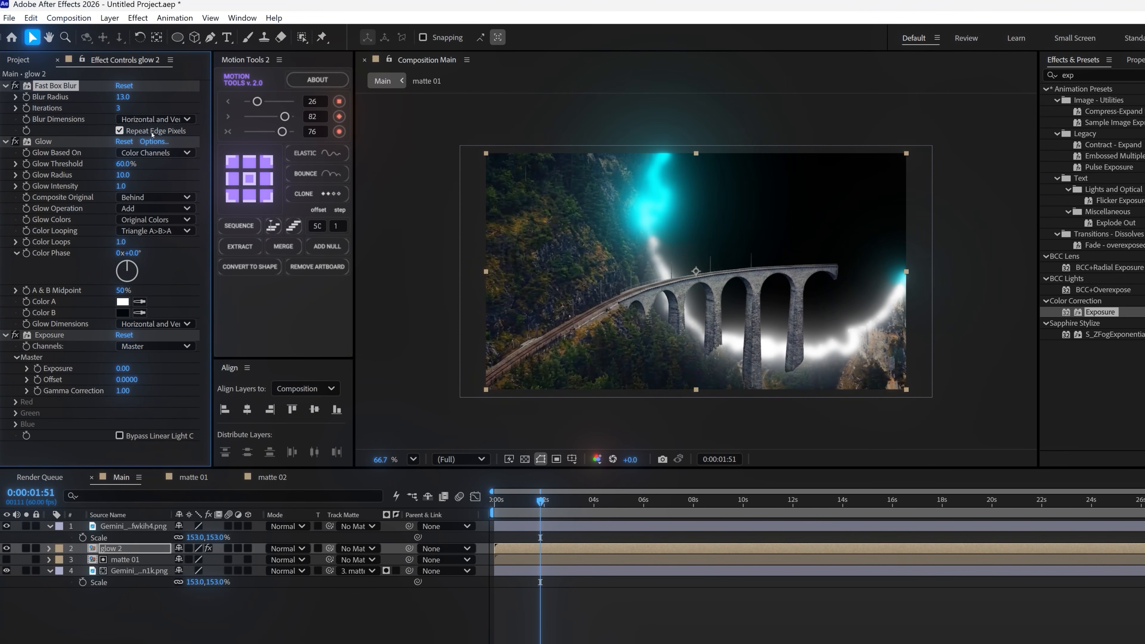
left_click_drag(126, 163, 104, 164)
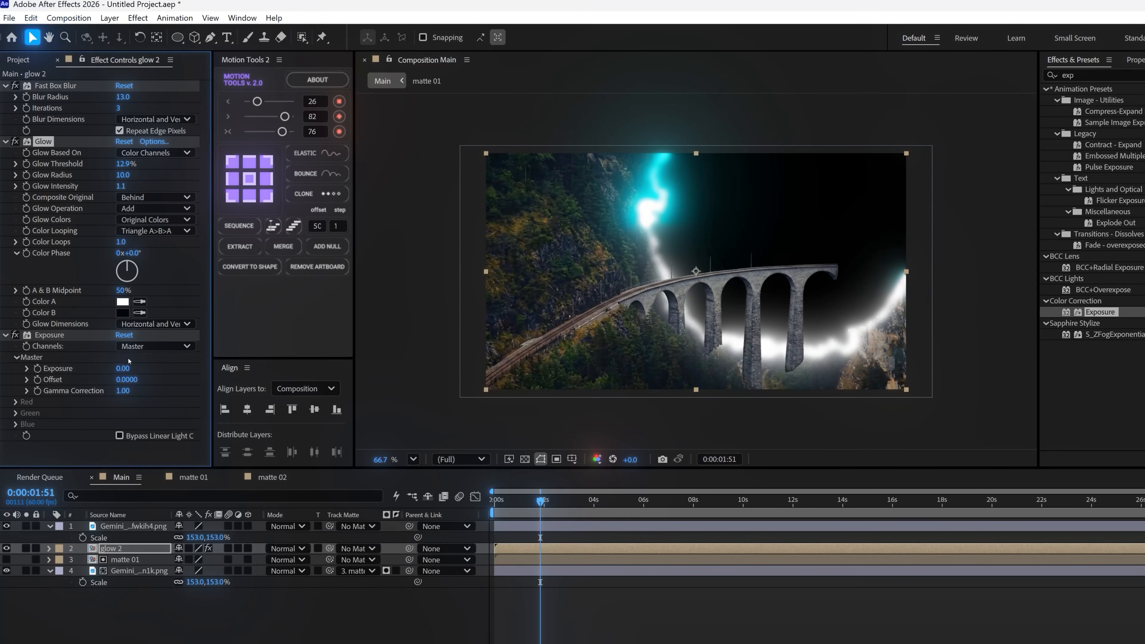
left_click_drag(123, 367, 137, 368)
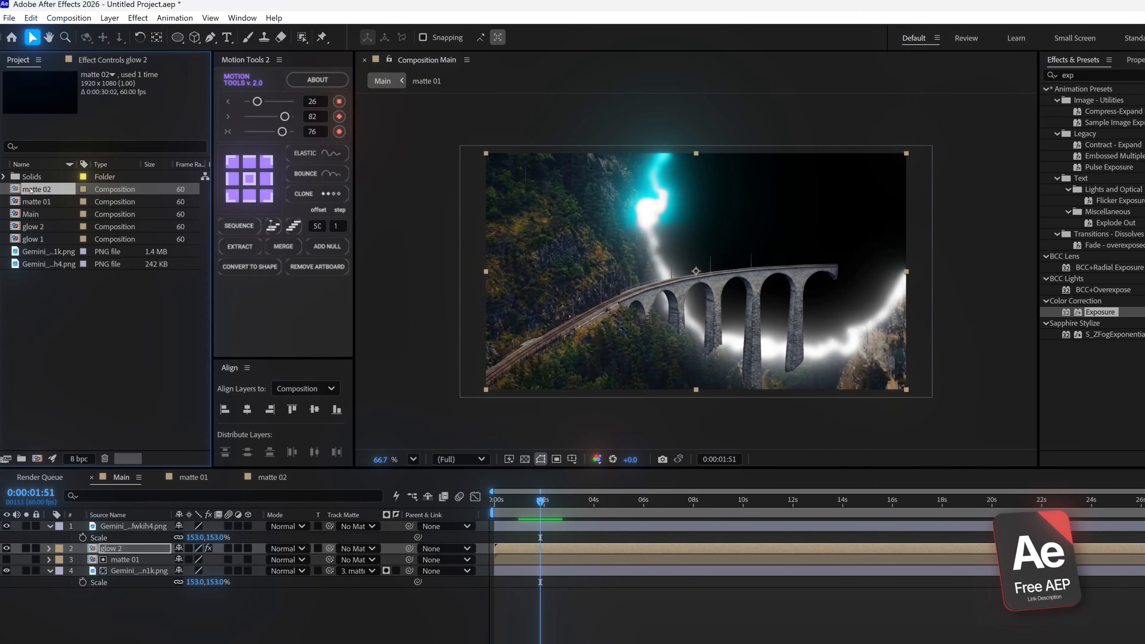
Duplicate the matte 02 composition and remove CC Ball Action from the Black Solid 1 layer in the copy
key("ctrl+d")
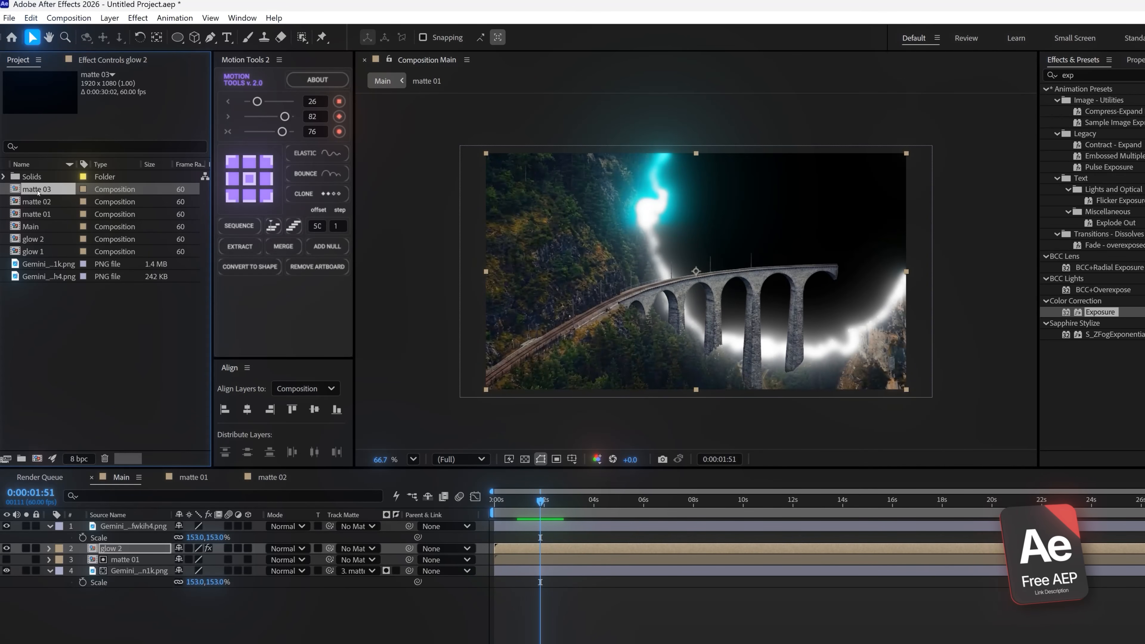
double_click(38, 191)
left_click(108, 526)
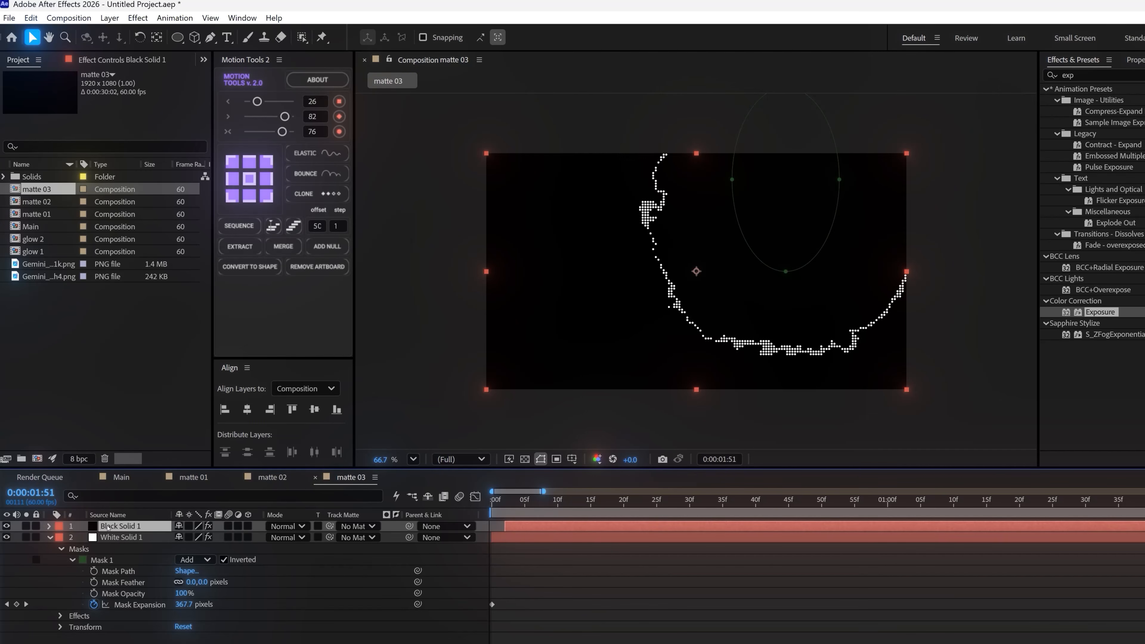
left_click(119, 61)
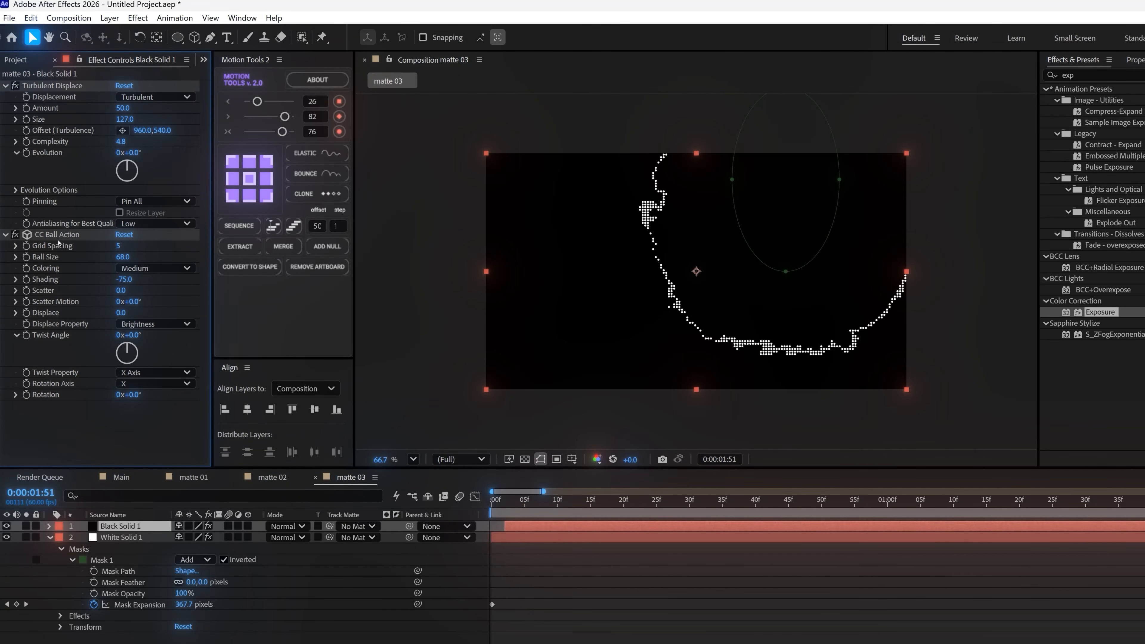
left_click(48, 235)
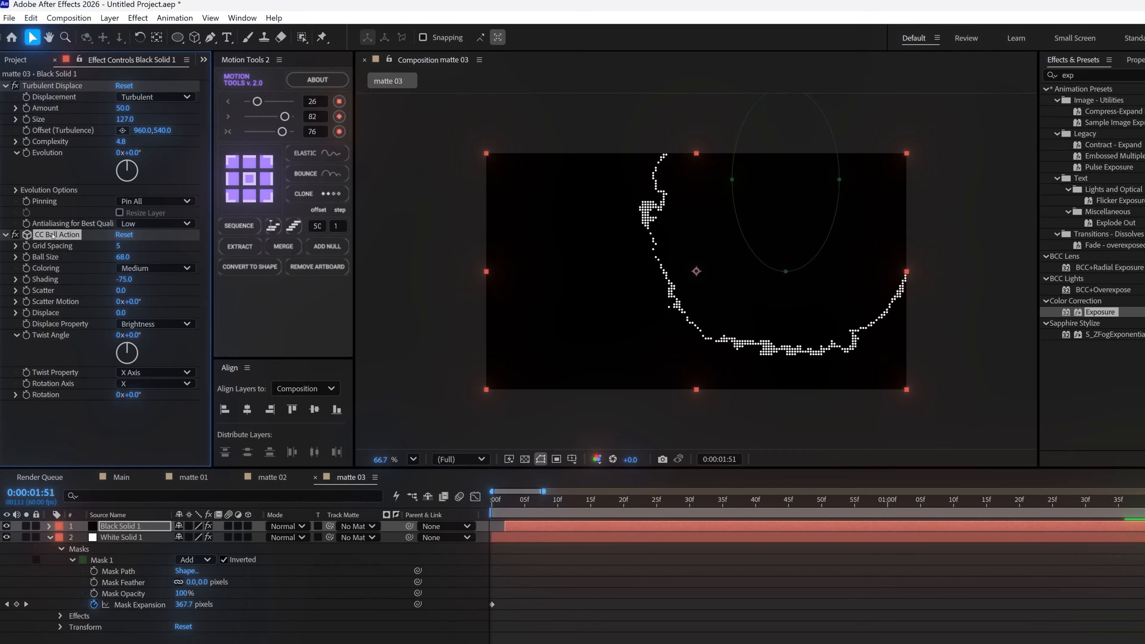
key("Delete")
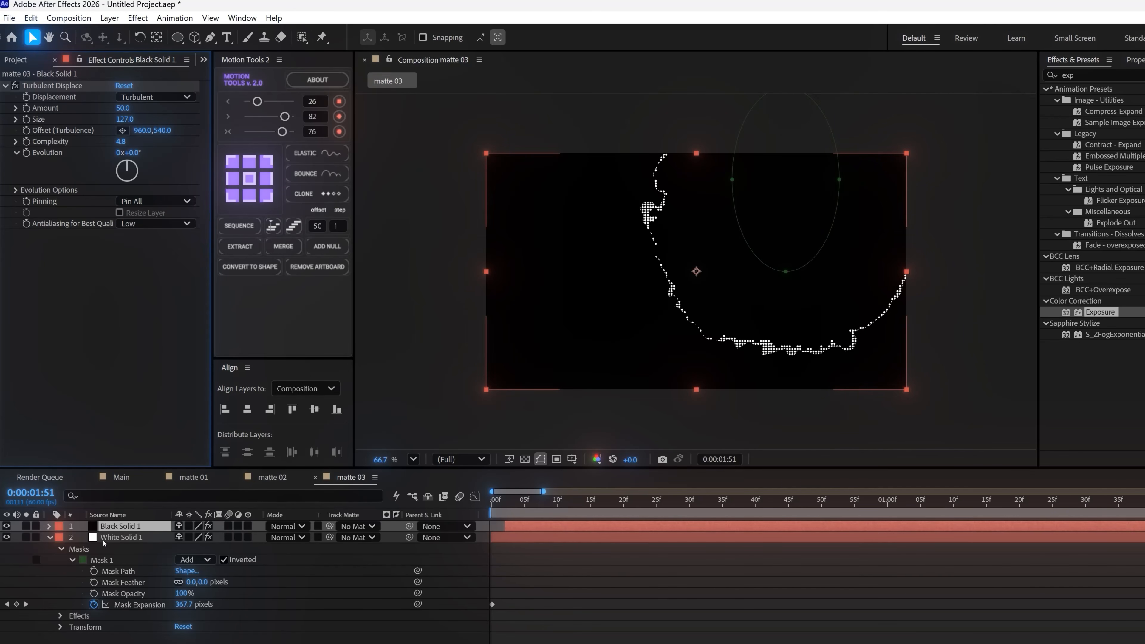
Set the Mask Feather of Mask 1 on Black Solid 1 to 174 pixels
left_click(48, 526)
left_click(61, 538)
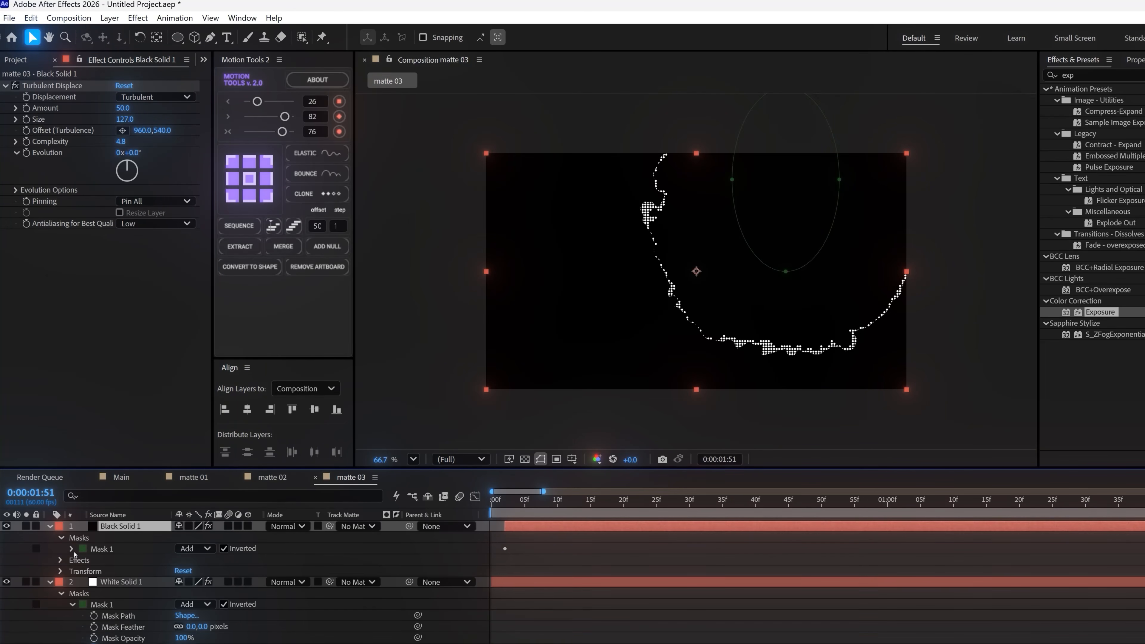
left_click(72, 548)
left_click_drag(202, 571, 299, 565)
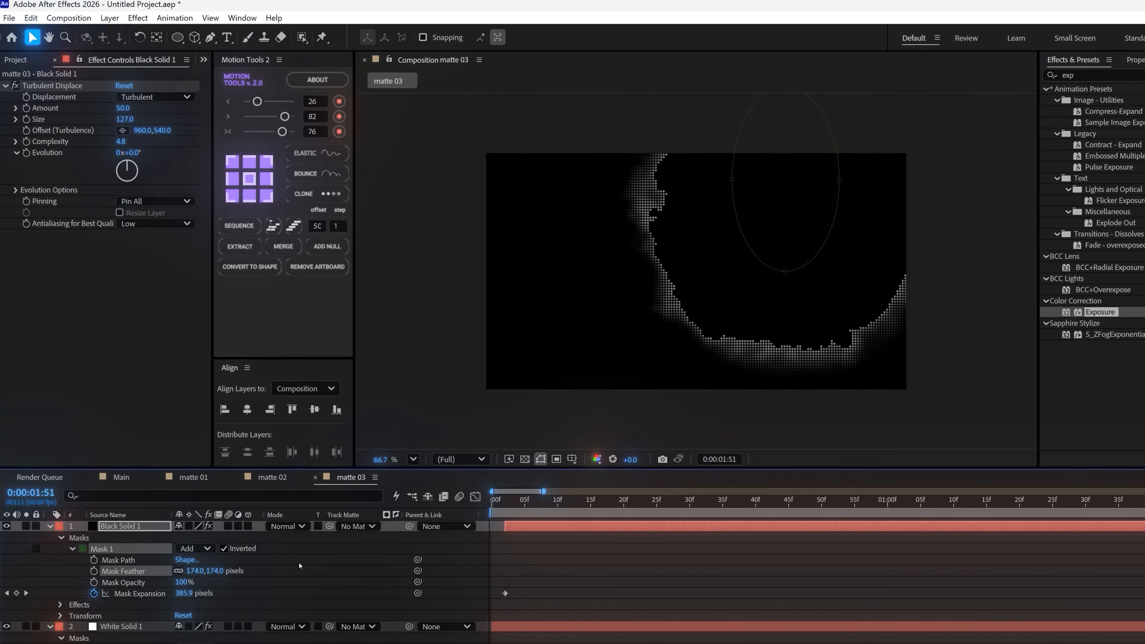
Place matte 03 above glow 2 in the Main composition with Screen blending, and preview an earlier point of the reveal
left_click(122, 477)
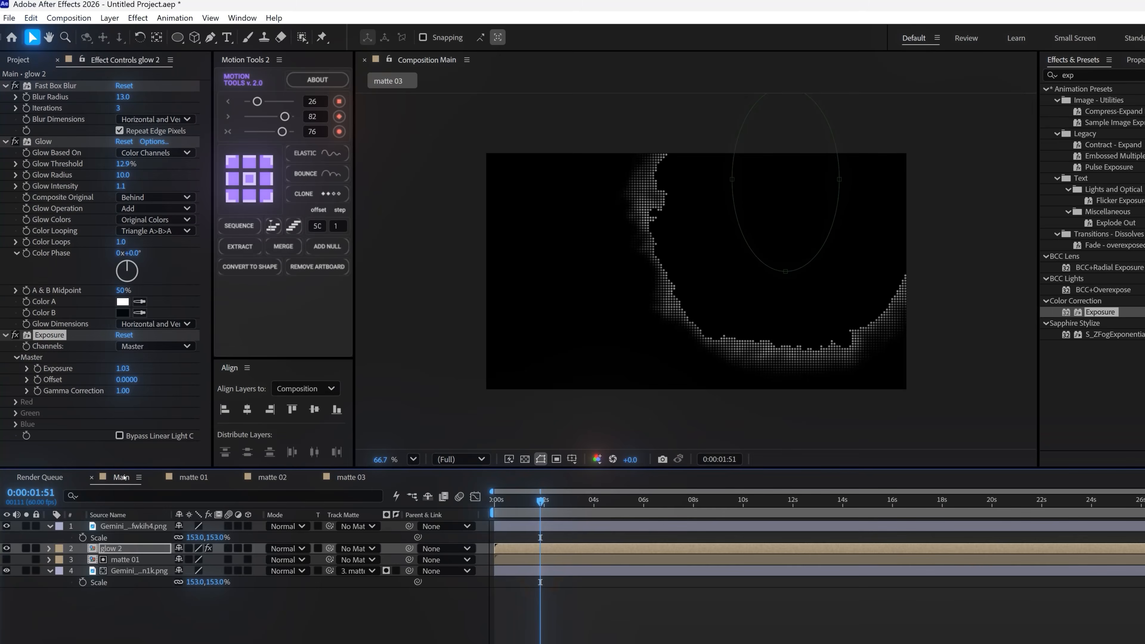
left_click(18, 60)
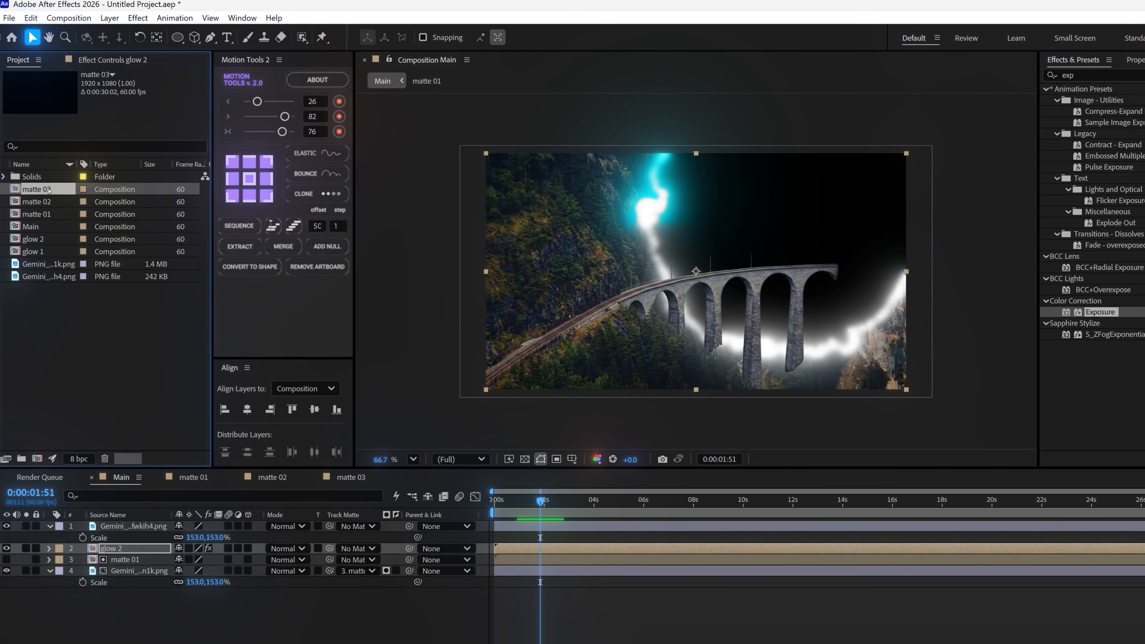
left_click_drag(47, 189, 105, 548)
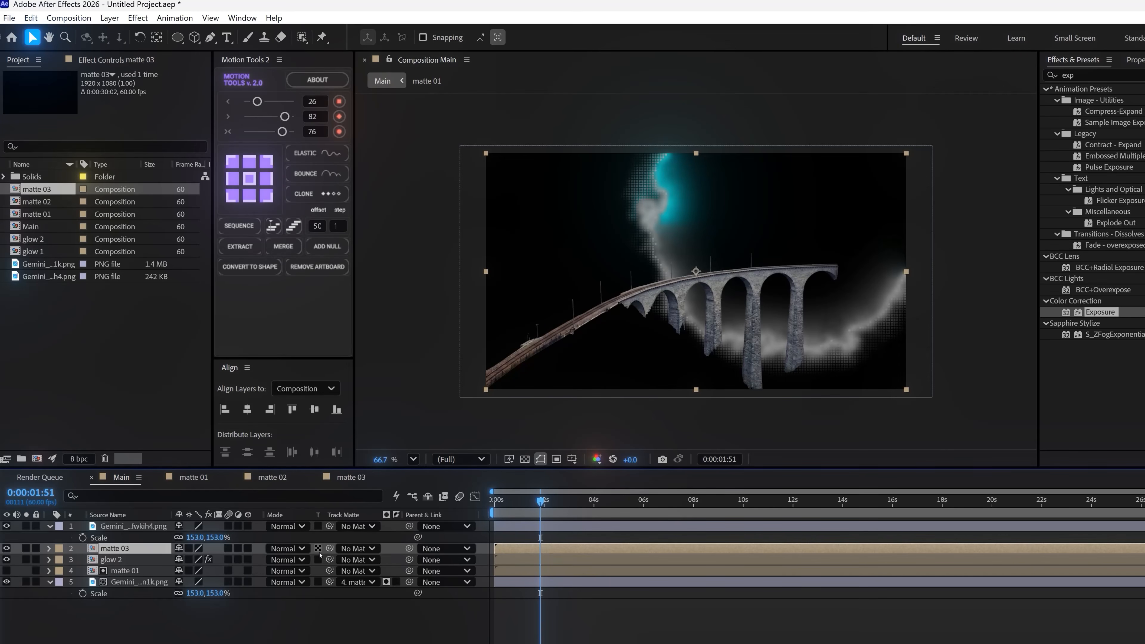
left_click(304, 549)
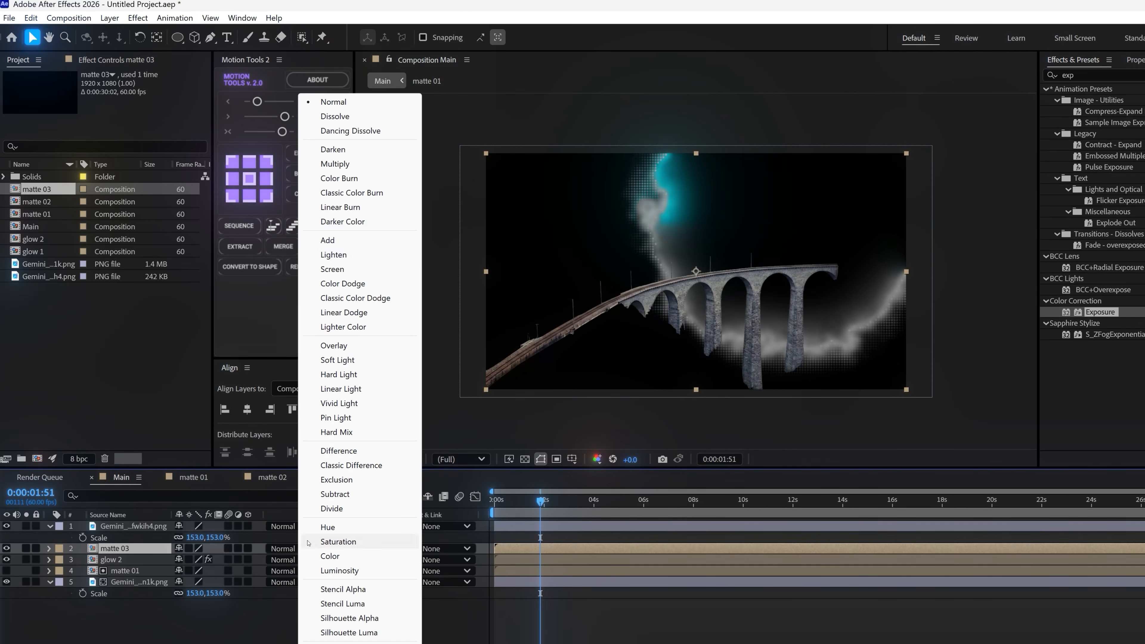
left_click(338, 269)
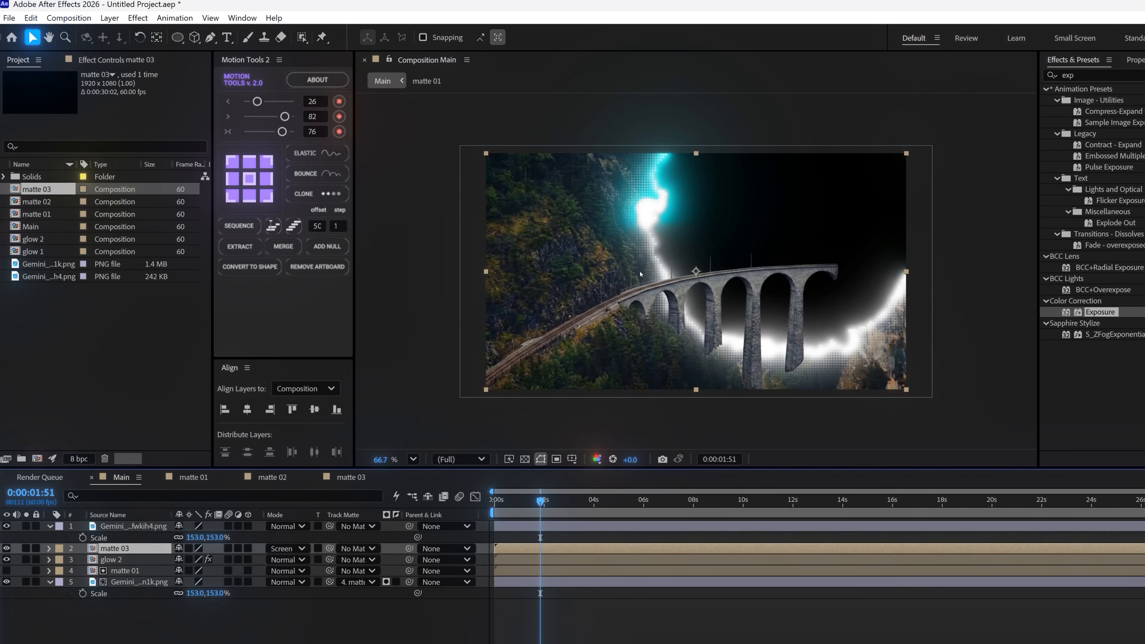
left_click_drag(540, 500, 509, 500)
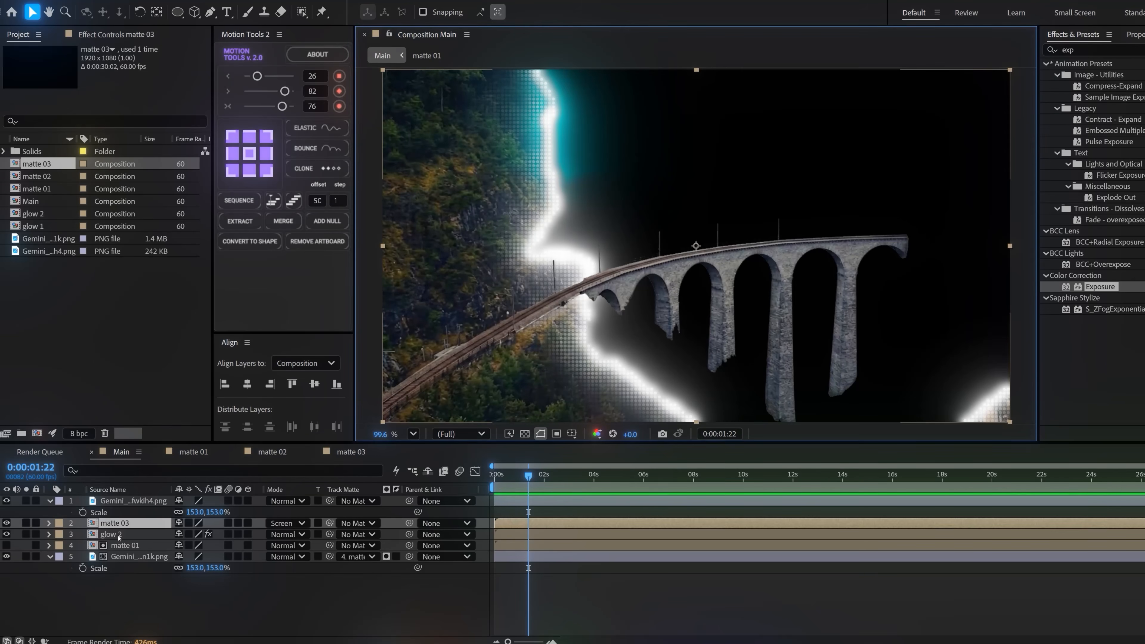
Duplicate the glow 2 layer and the matte 03 layer in the Main composition to strengthen the glowing edge
left_click(120, 535)
key("ctrl+d")
left_click_drag(512, 538, 513, 538)
left_click(517, 525)
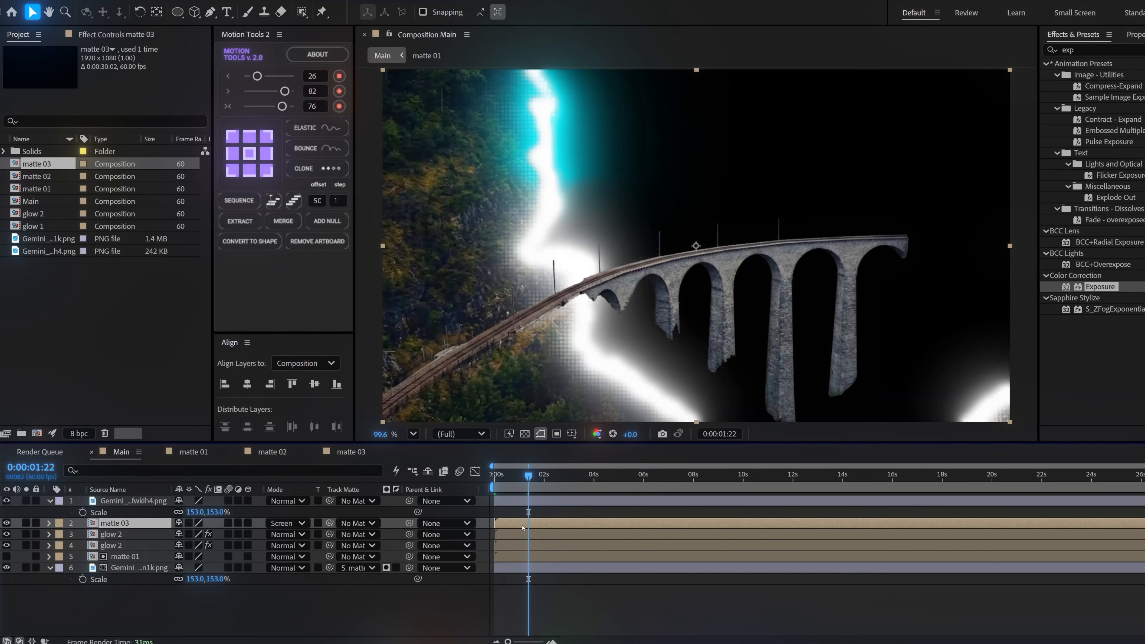
key("ctrl+d")
left_click_drag(514, 525, 514, 524)
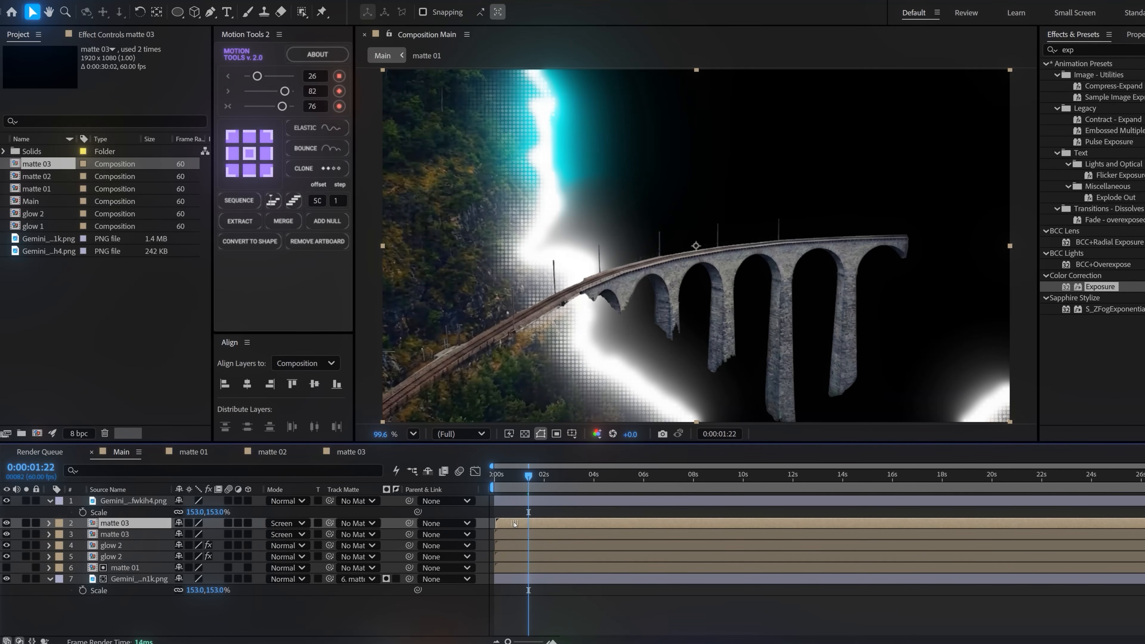
mouse_move(528, 475)
left_mouse_down()
mouse_move(513, 474)
mouse_move(570, 475)
mouse_move(530, 474)
left_mouse_up()
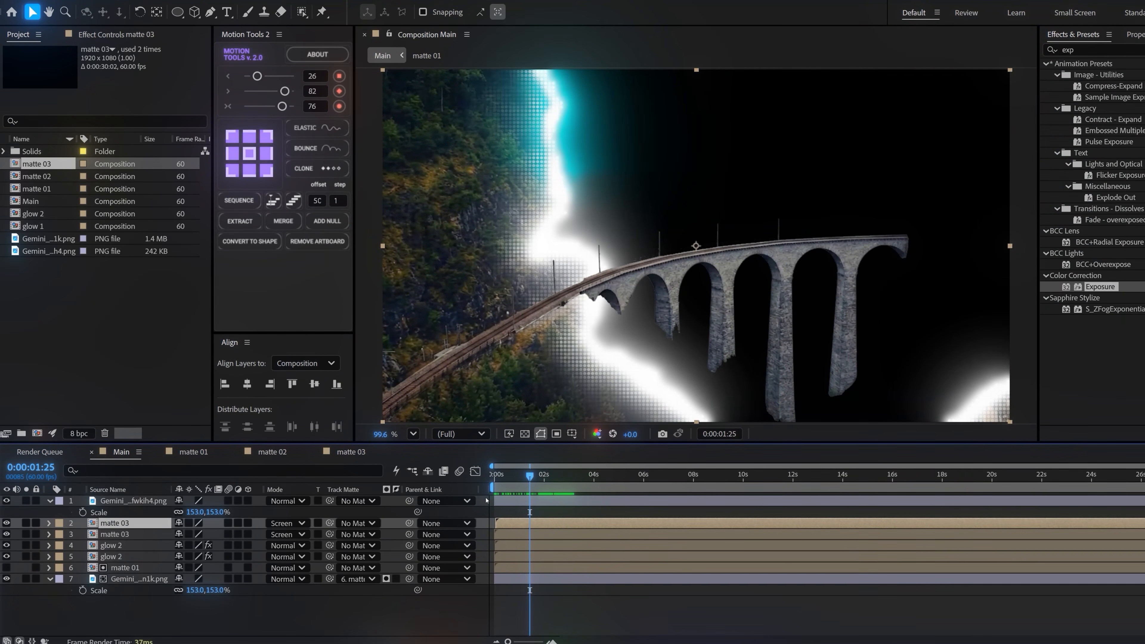
Duplicate the landscape image layer and set the lower copy's track matte to No Matte
left_click(109, 578)
key("ctrl+d")
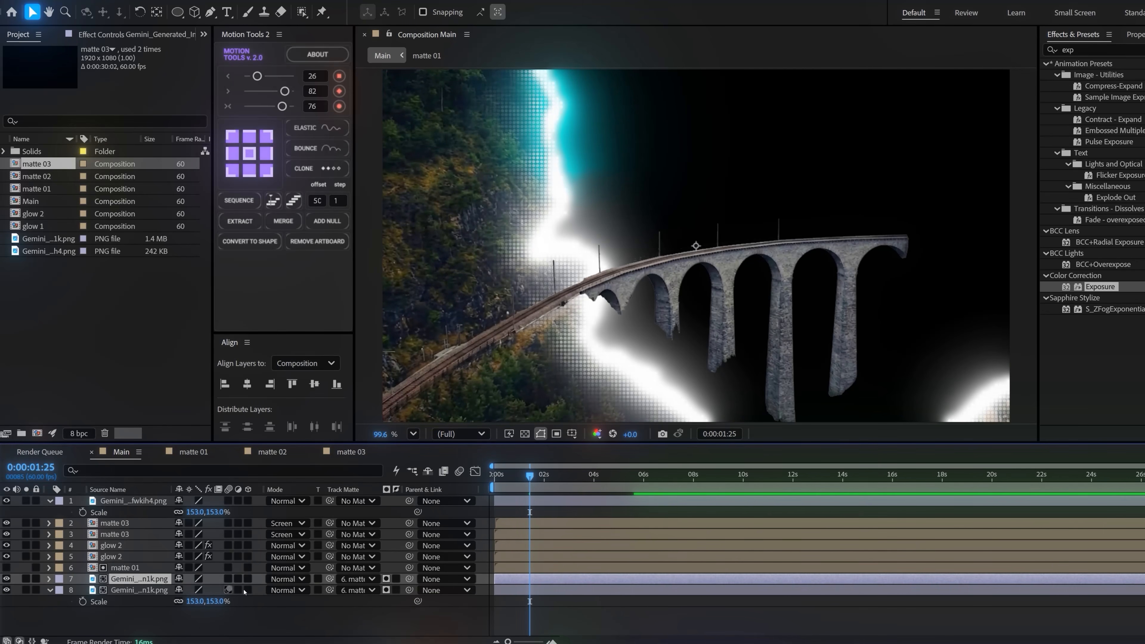
left_click(367, 590)
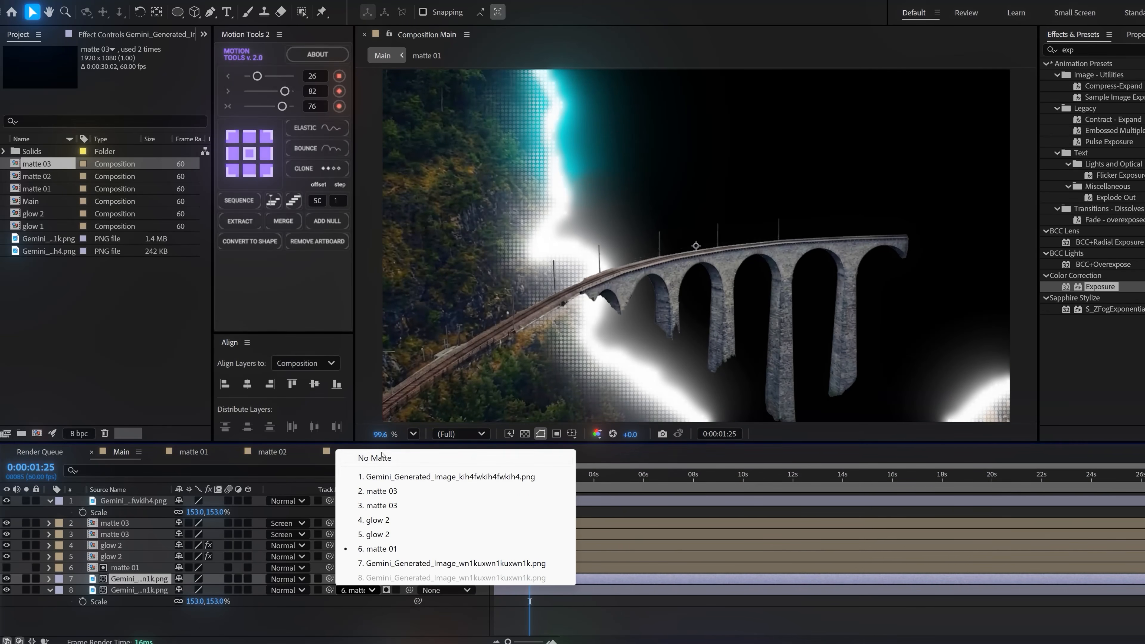
left_click(374, 458)
left_click(129, 589)
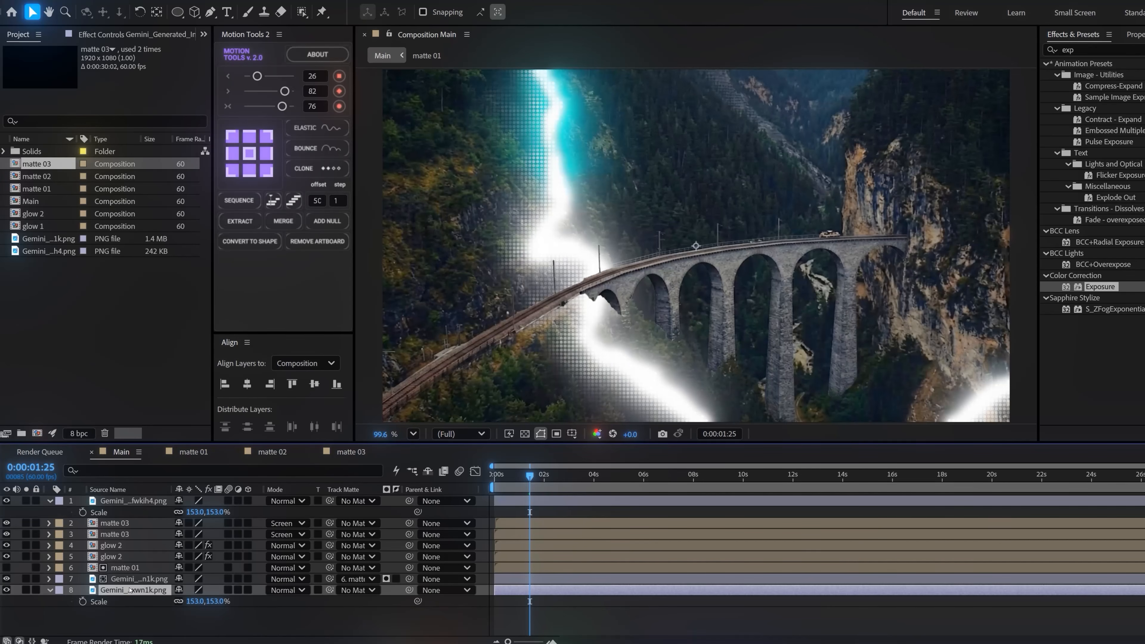
Set the Opacity of the unmatted landscape copy to 25% and preview a further point of the reveal
key("t")
left_click_drag(183, 601, 135, 601)
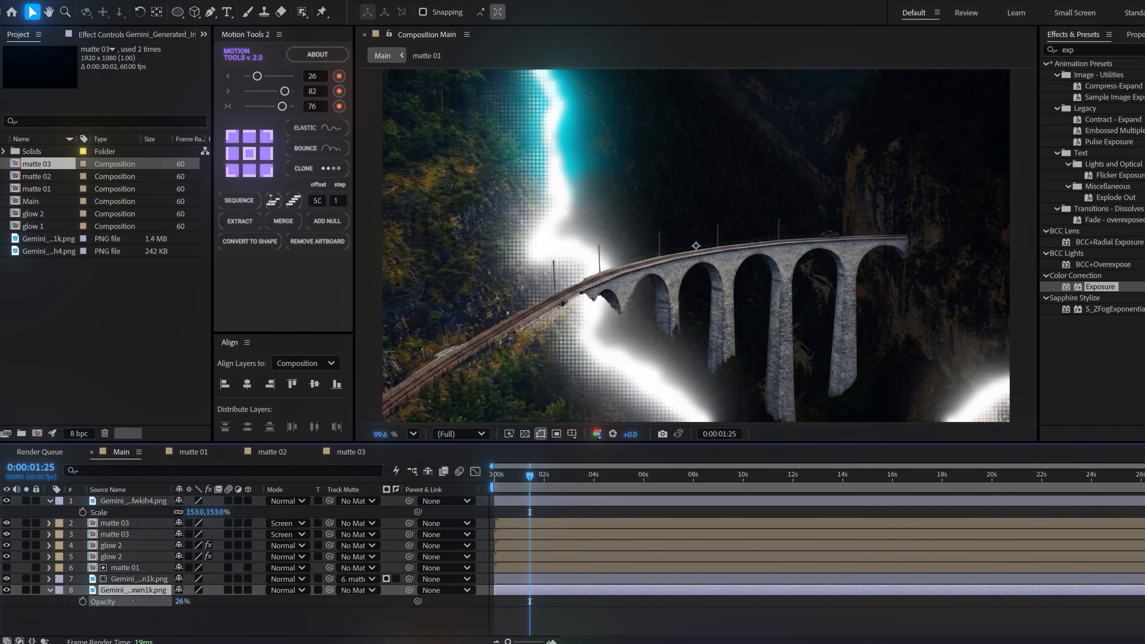
left_click_drag(133, 601, 131, 601)
left_click_drag(530, 474, 569, 472)
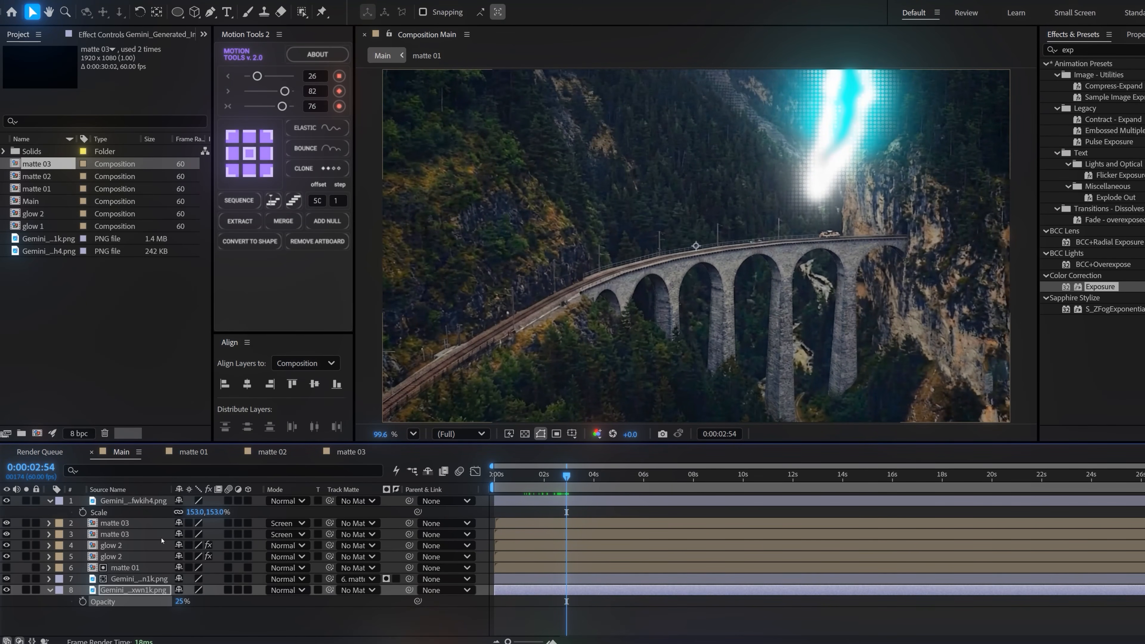
Mask the cut-out bridge layer with a rectangle around the arches, feather it 114 pixels, and play the reveal from the start
left_click(120, 500)
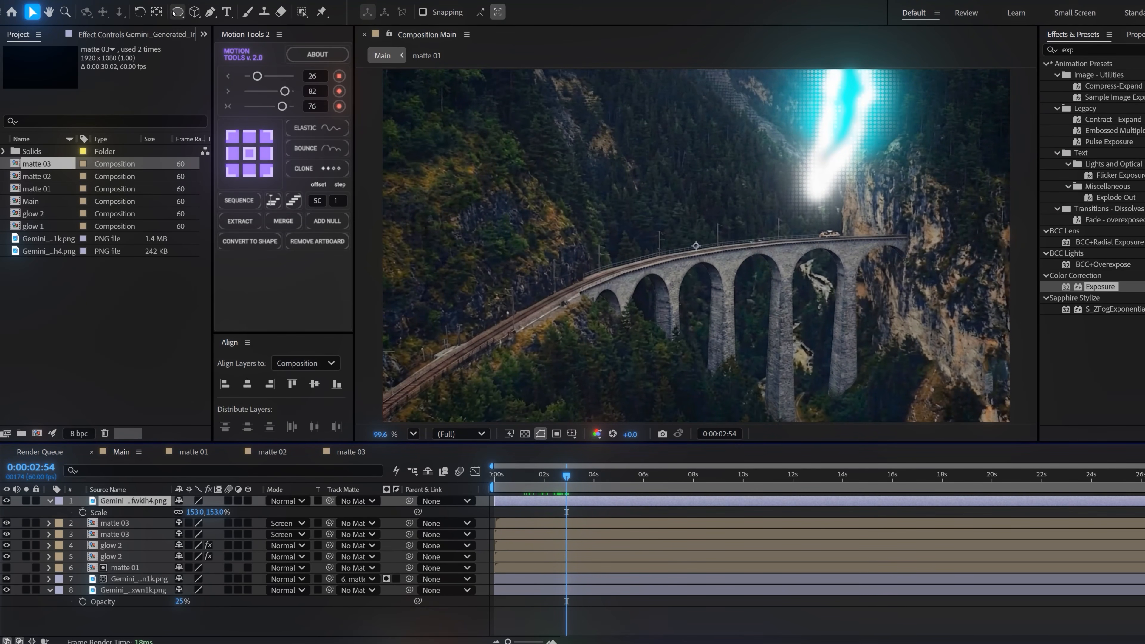
left_click(176, 12)
left_click(229, 13)
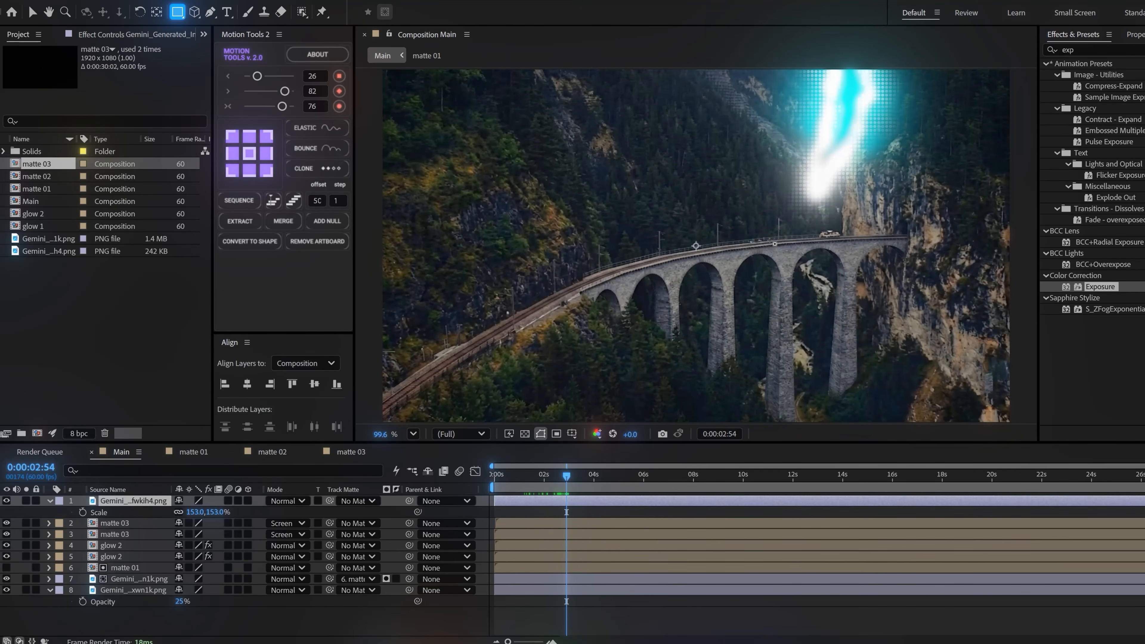
left_click_drag(884, 163, 527, 336)
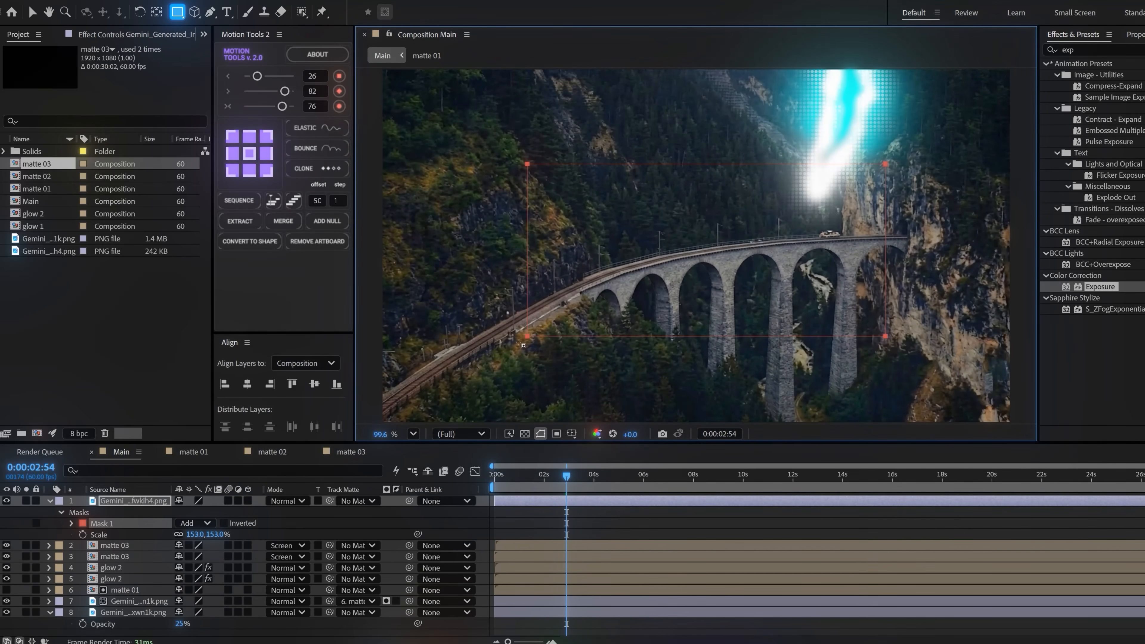
left_click(69, 524)
left_click_drag(203, 545, 210, 546)
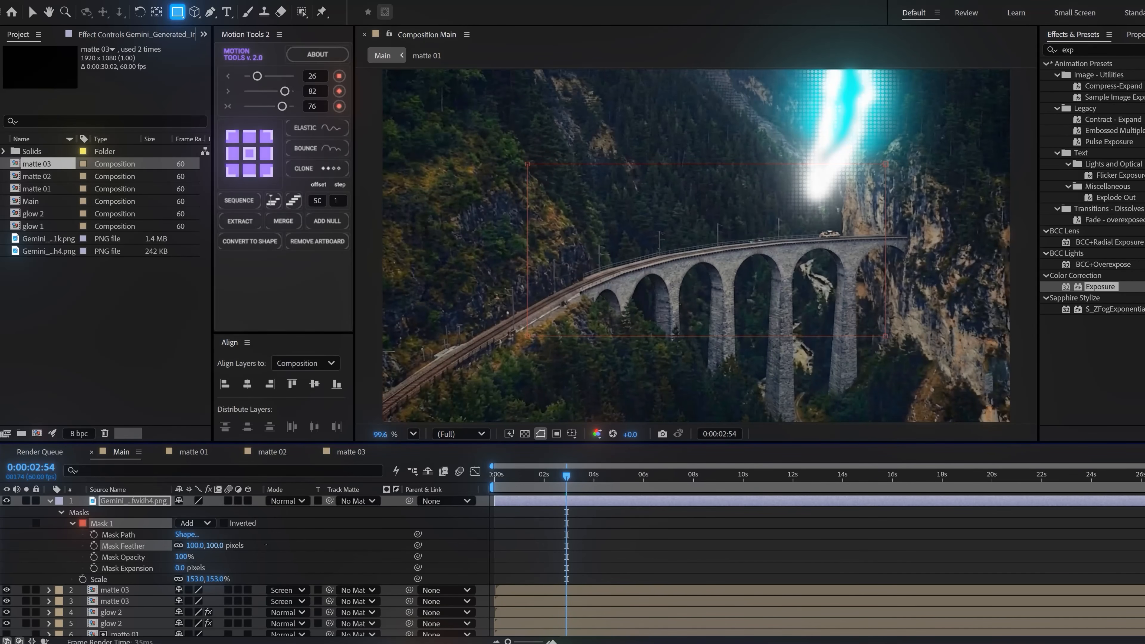
left_click_drag(515, 480, 475, 474)
key("space")
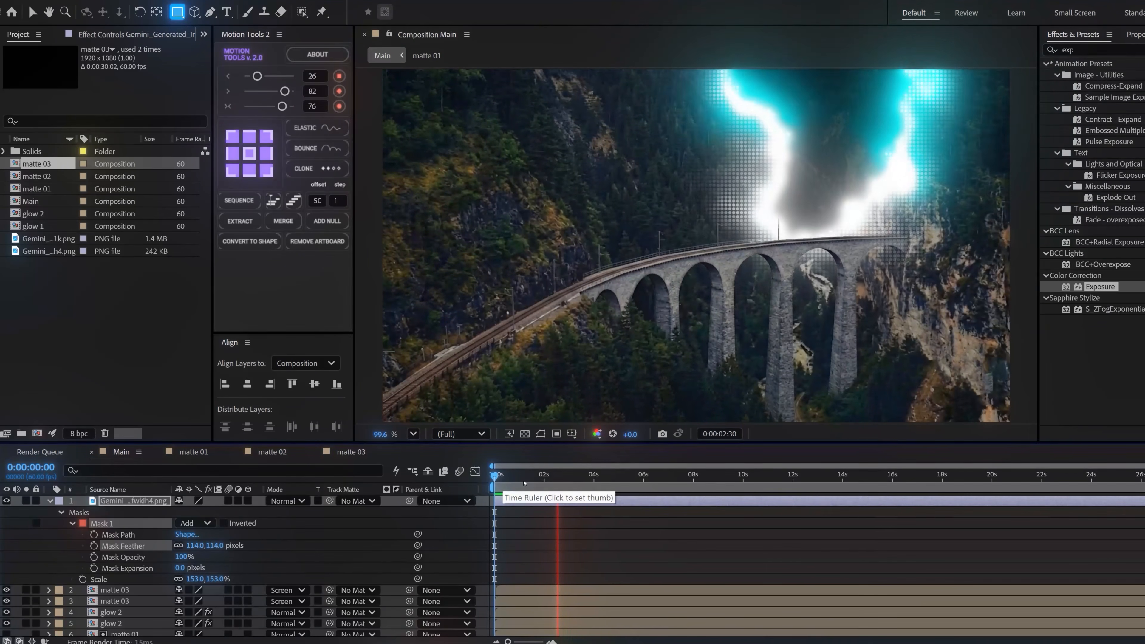
left_click(505, 476)
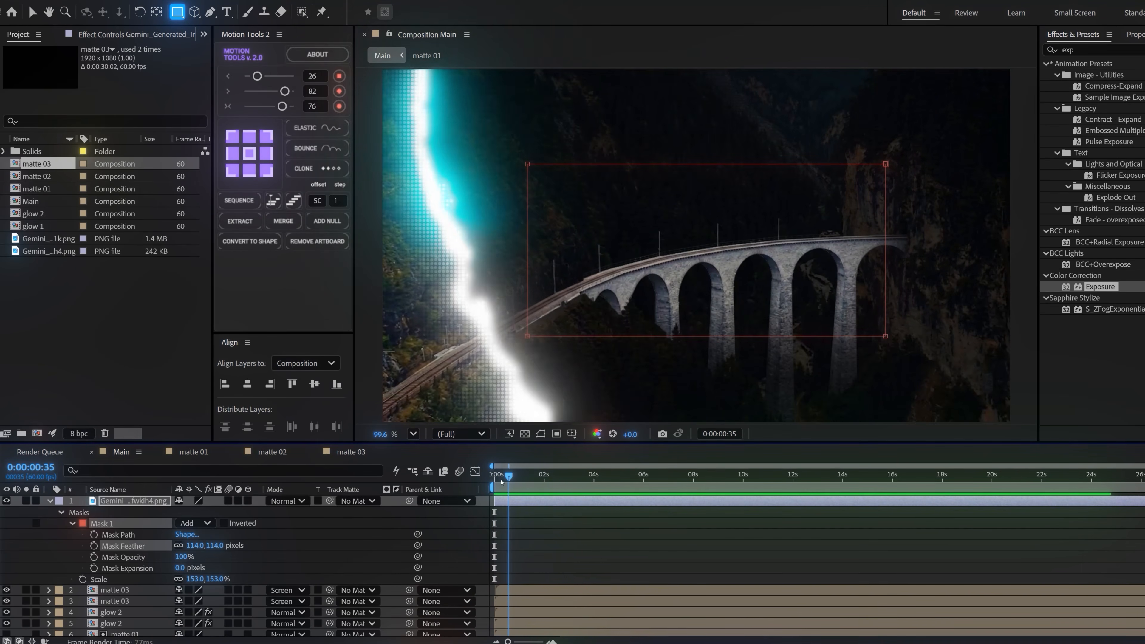
Draw a rectangle shape layer of about 1270 by 747 over the bridge with Roundness 73
left_click(49, 501)
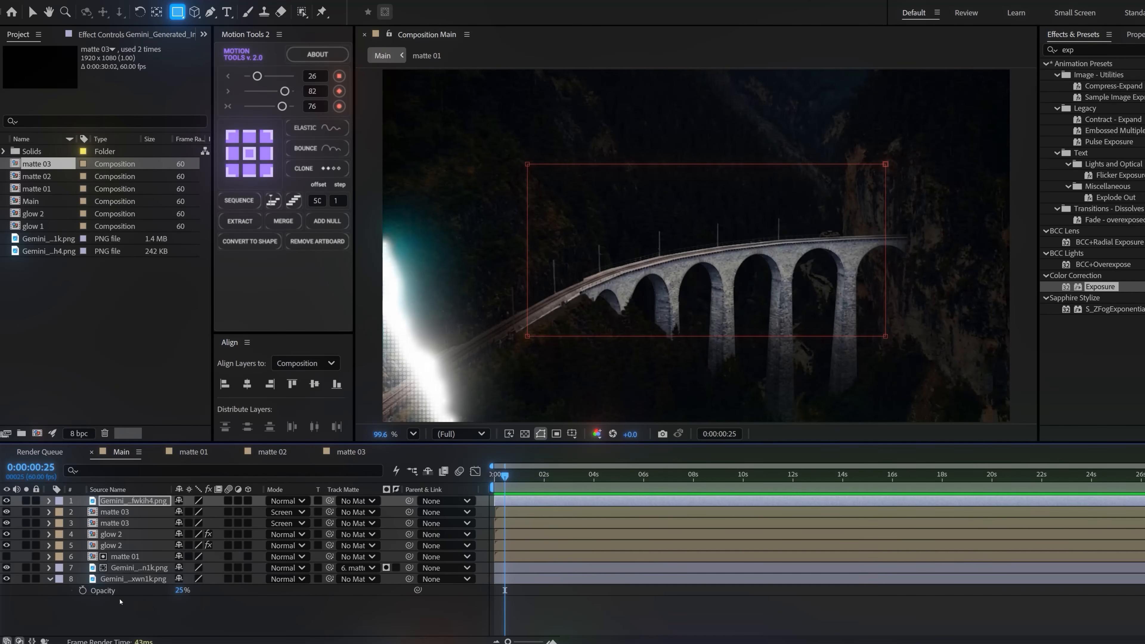
left_click(50, 579)
left_click(152, 614)
left_click(178, 13)
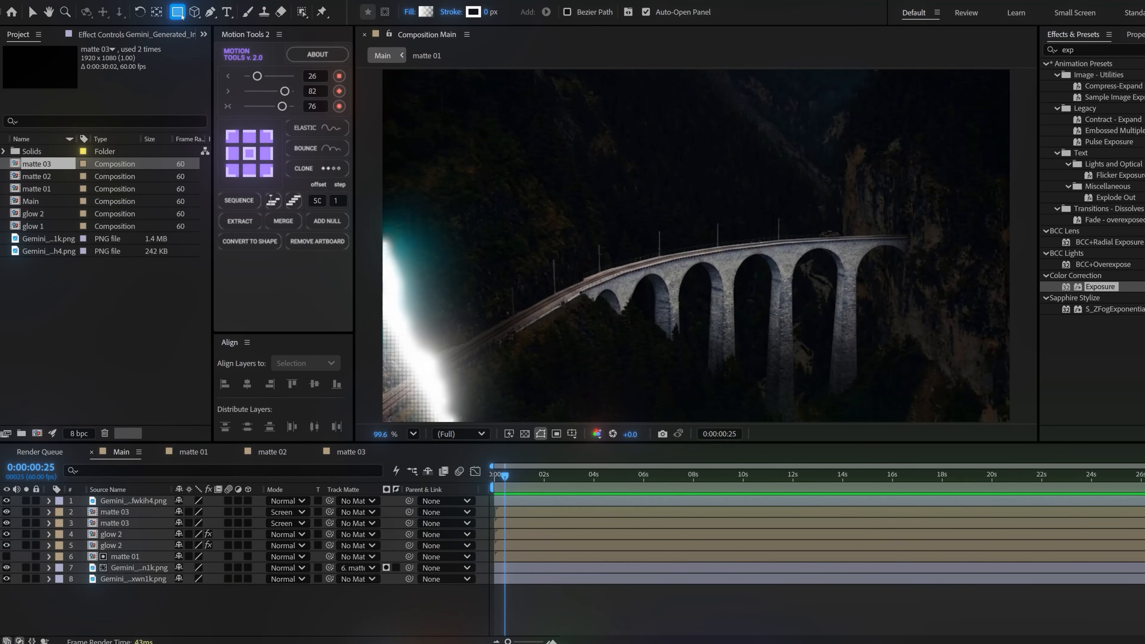
left_click(211, 26)
left_click_drag(918, 125, 503, 370)
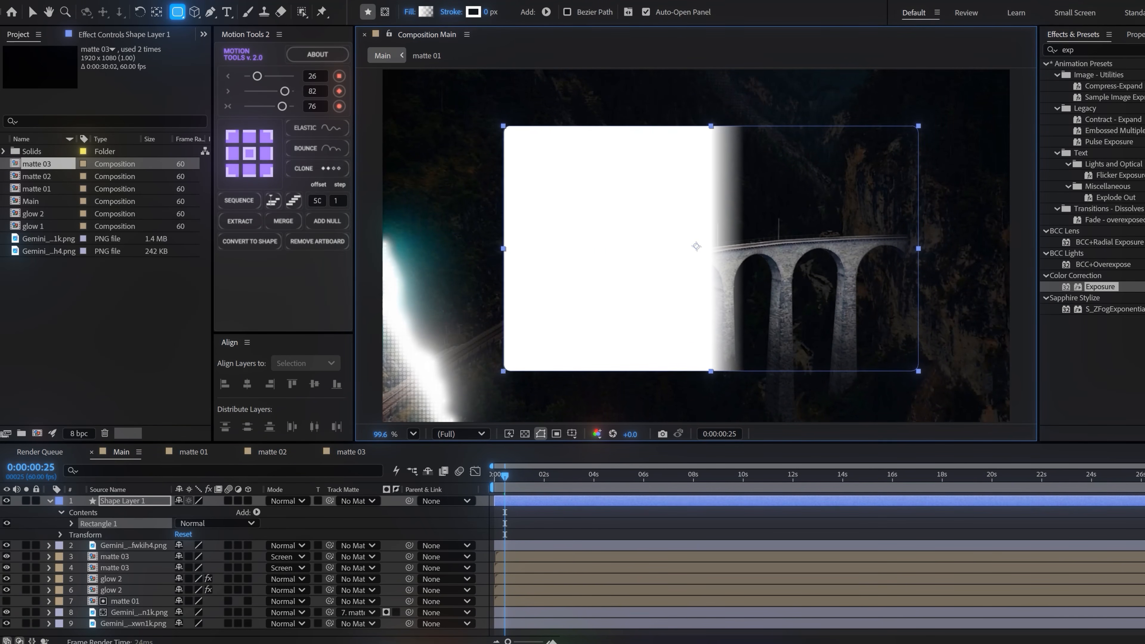
left_click(70, 524)
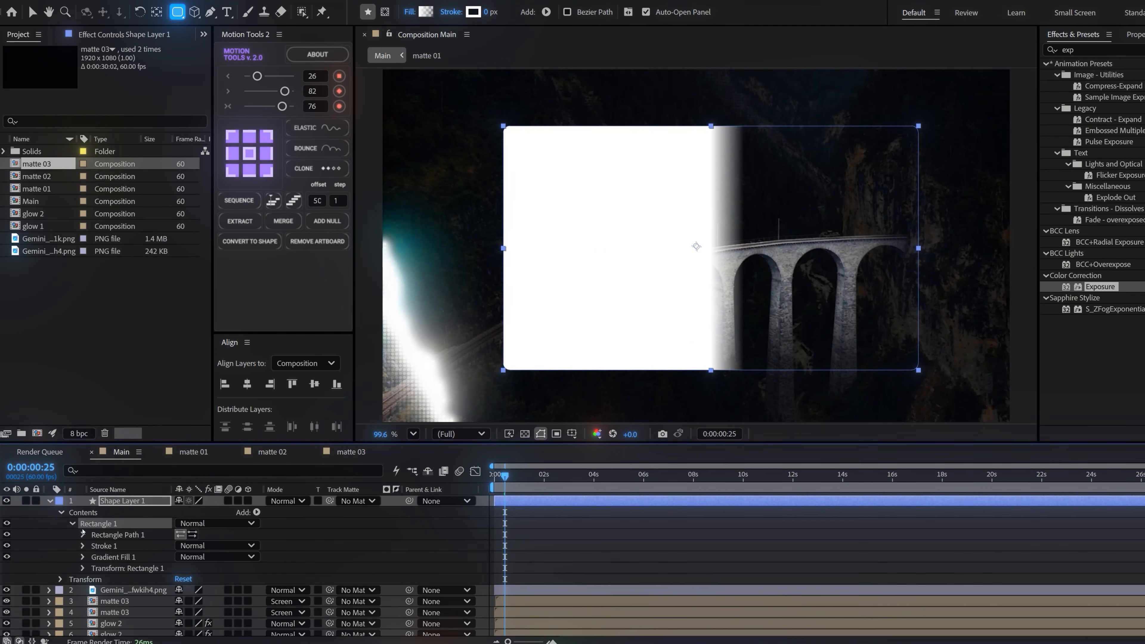
left_click(83, 535)
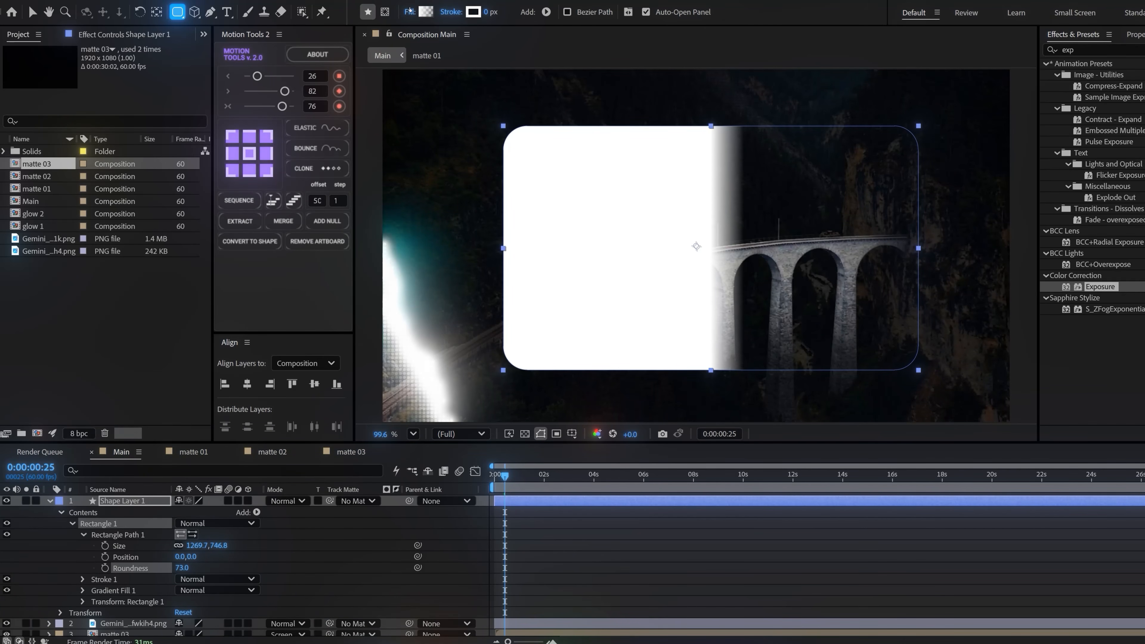
Change the rounded rectangle's fill to Solid Color and make Shape Layer 1 an adjustment layer
left_click(409, 11)
left_click(315, 145)
left_click(374, 216)
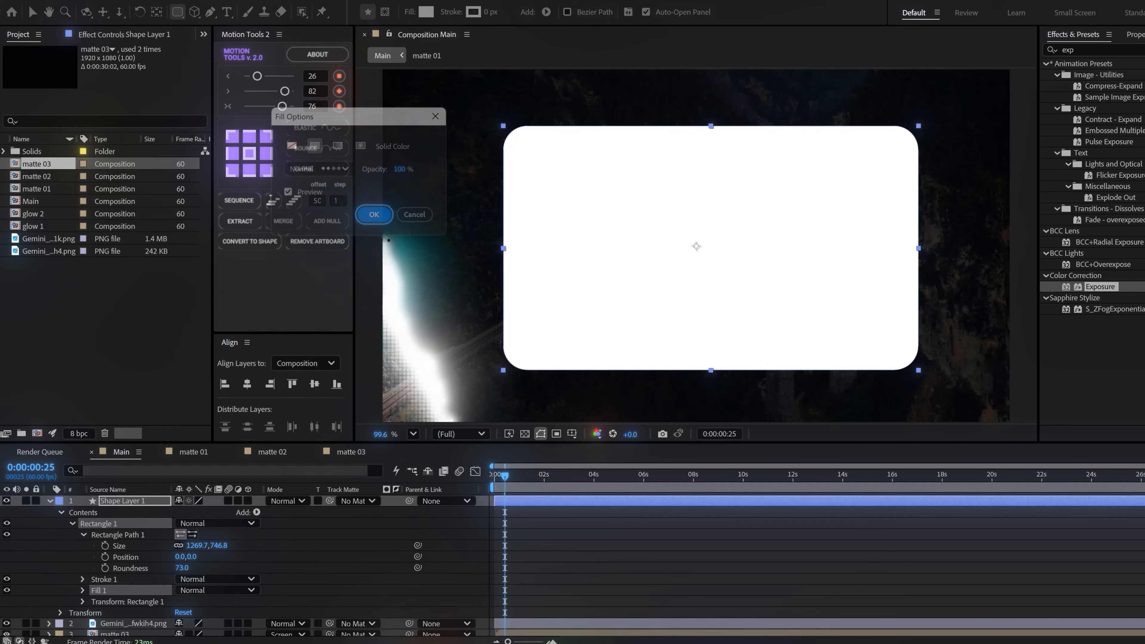
left_click(238, 500)
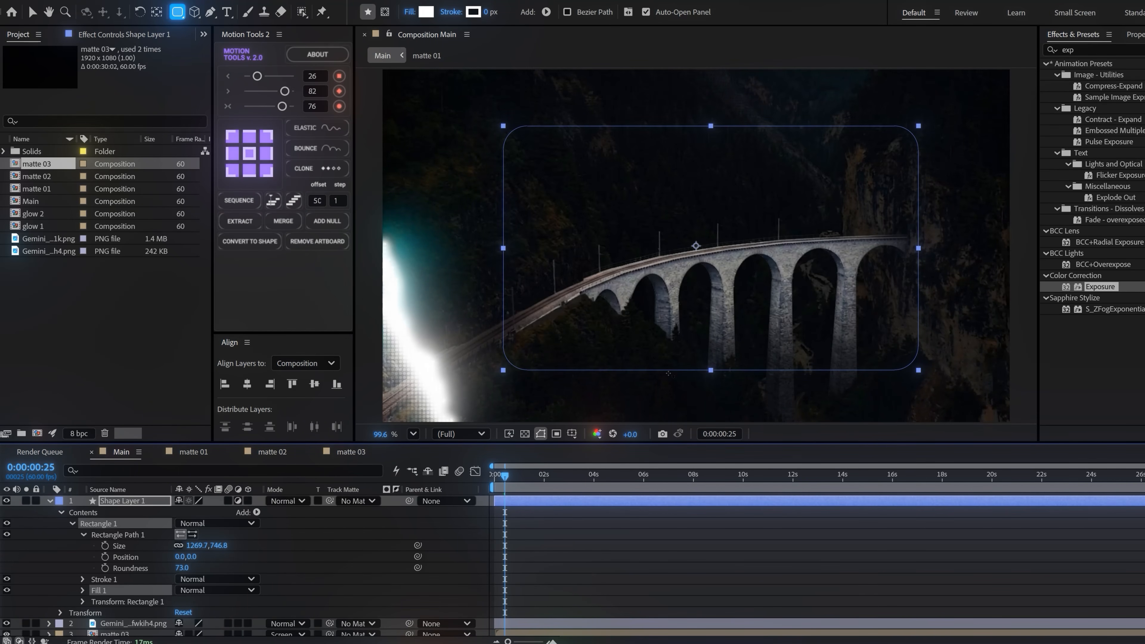
Apply the Fast Box Blur and Scatter effects to Shape Layer 1
left_click(1082, 50)
type("fas")
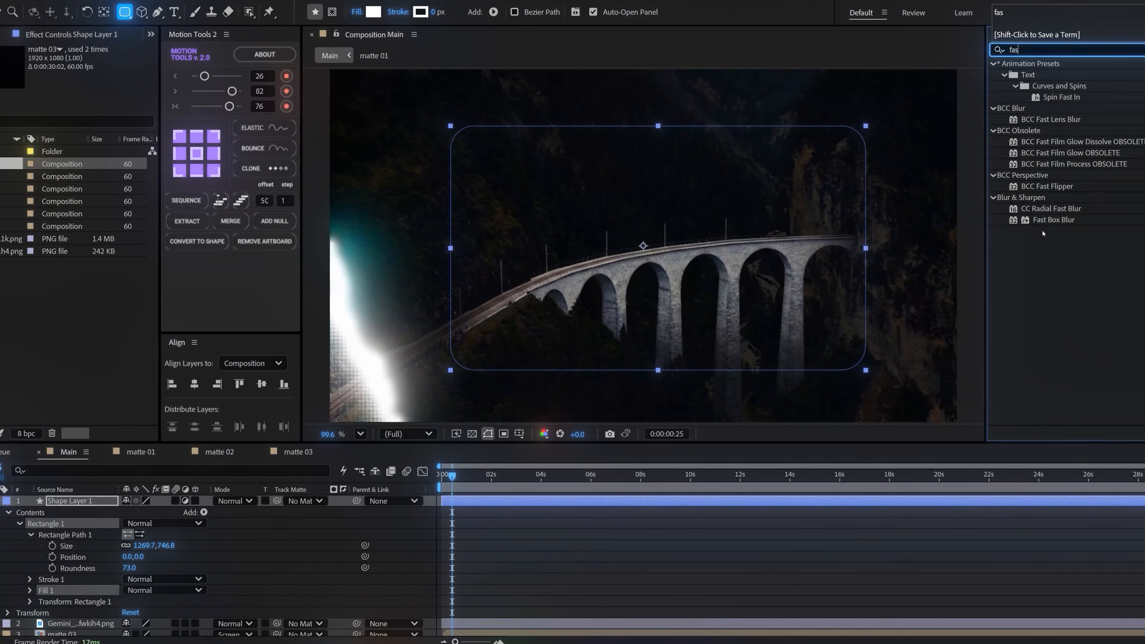
double_click(1053, 220)
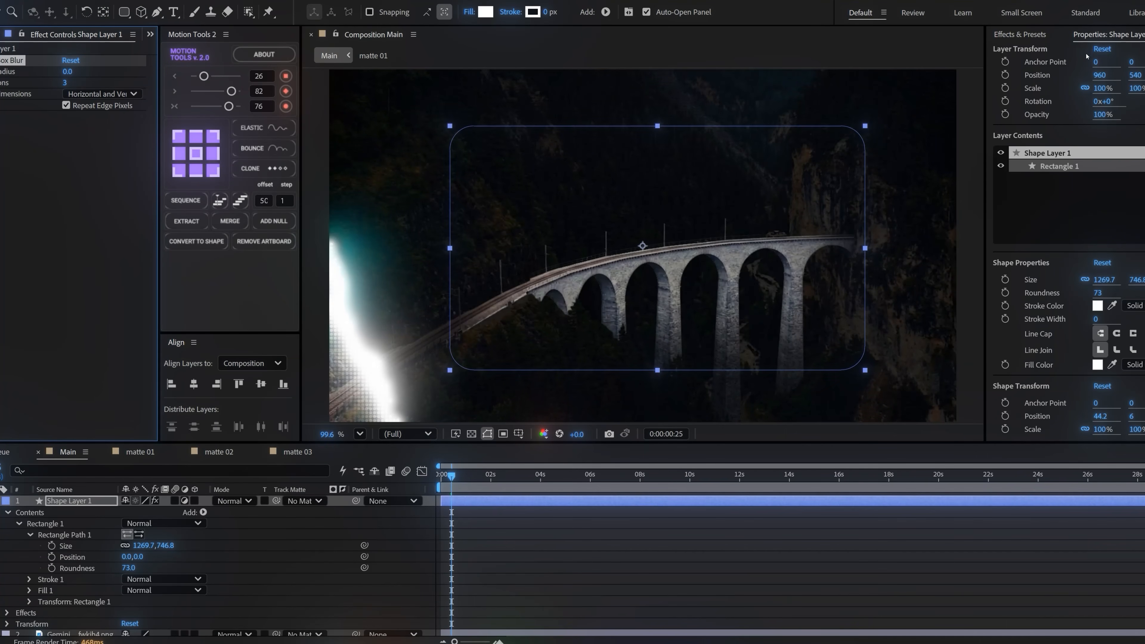
left_click(1026, 34)
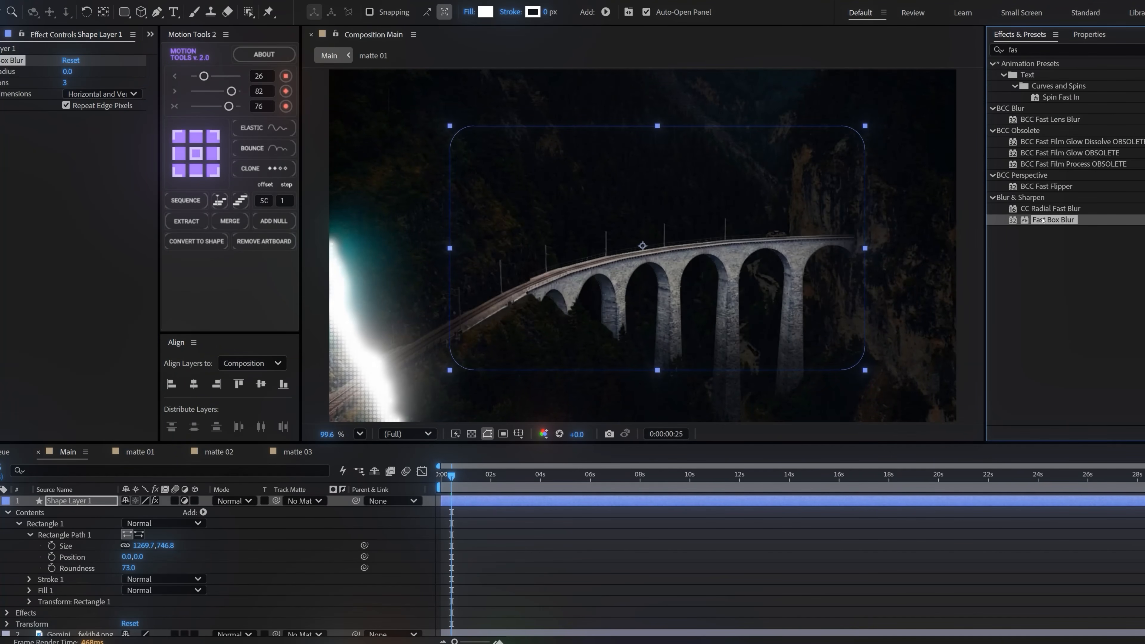
left_click(1036, 50)
type("s")
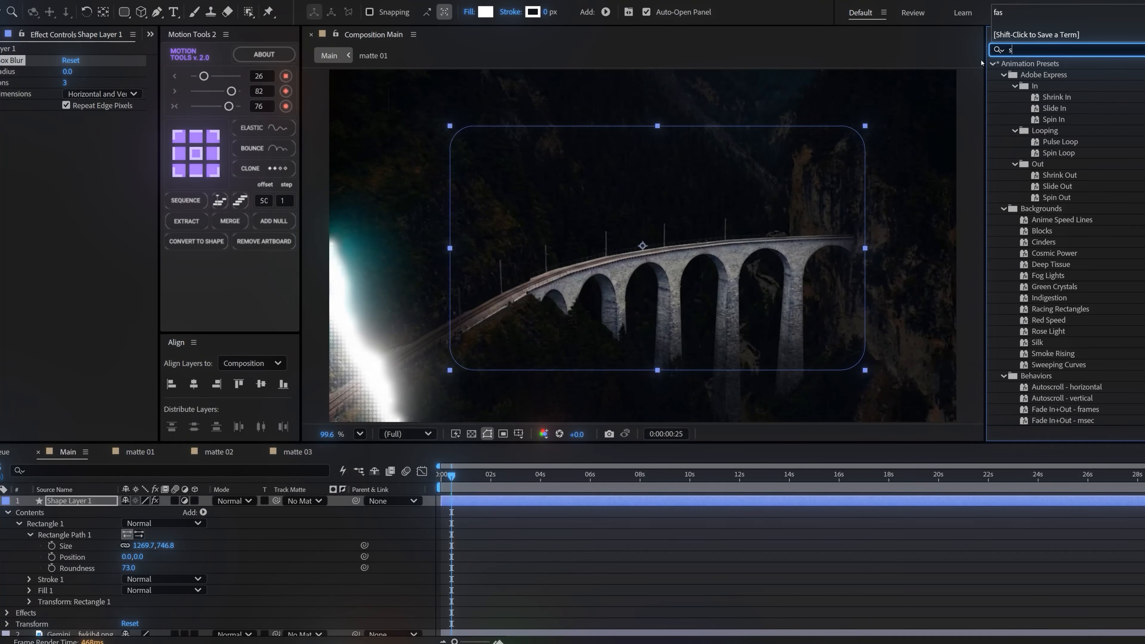
type("ca")
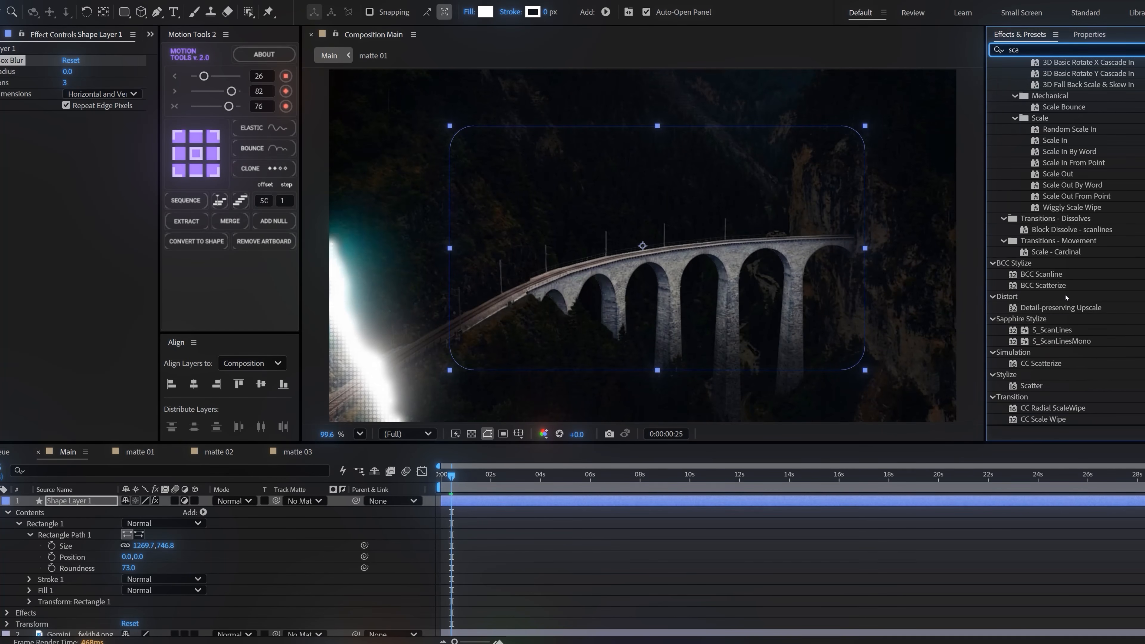
left_click_drag(338, 424, 86, 501)
Set Shape Layer 1's Blur Radius to 15 and Scatter Amount to 32, checking the blurred panel during playback
left_click(67, 71)
type("15")
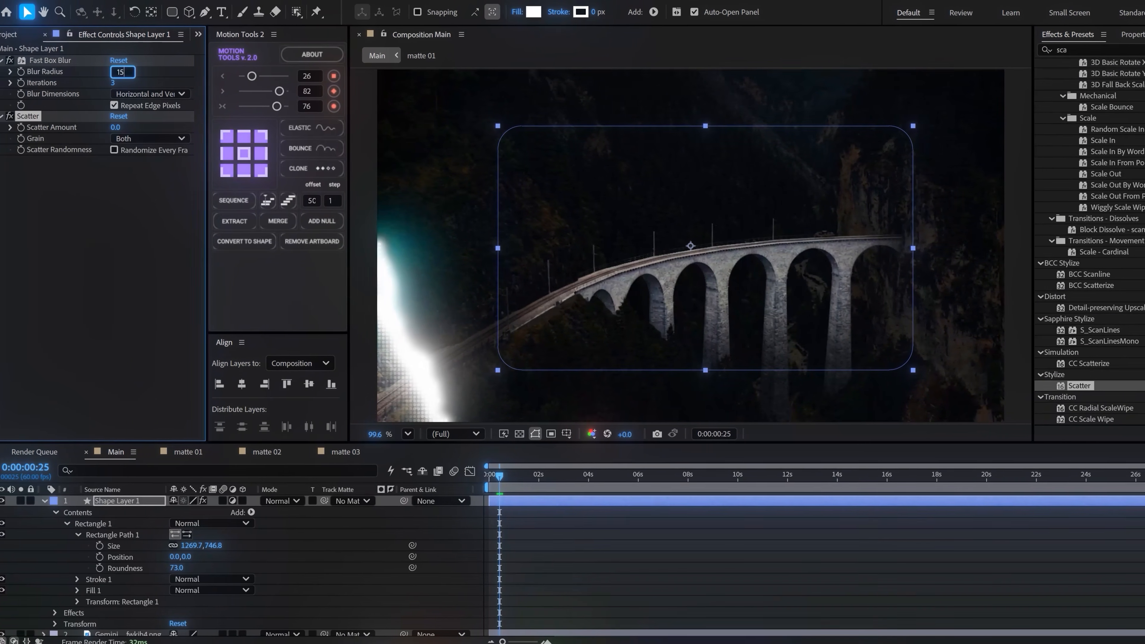
key("Return")
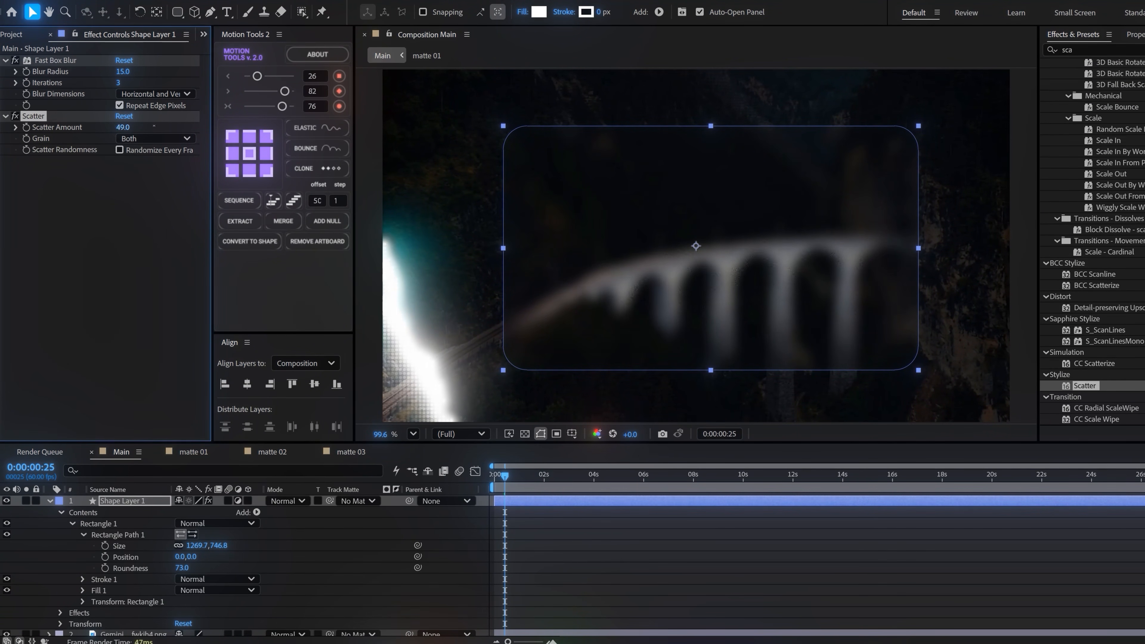
key("space")
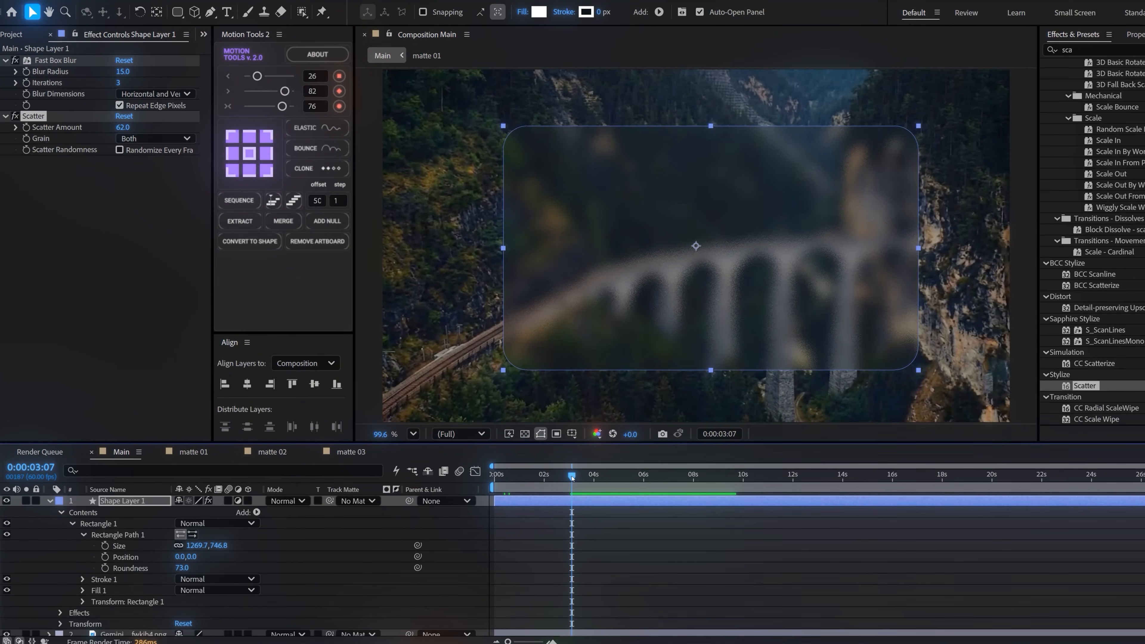
key("space")
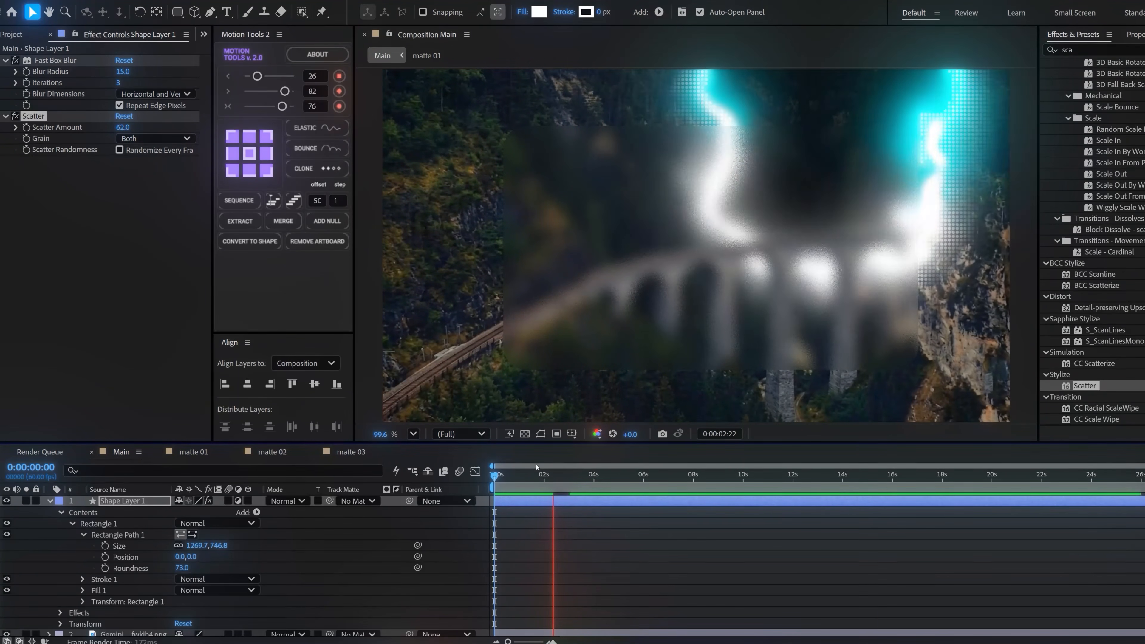
key("space")
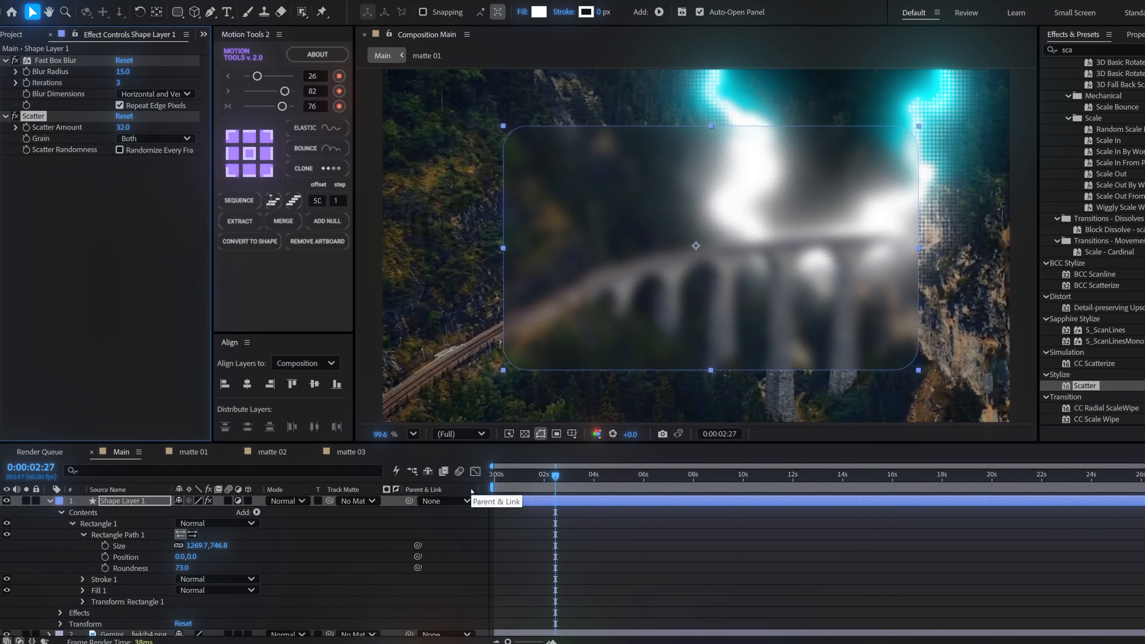
Duplicate Shape Layer 1 and turn the copy into a plain shape without adjustment, Fast Box Blur or Scatter
left_click(130, 503)
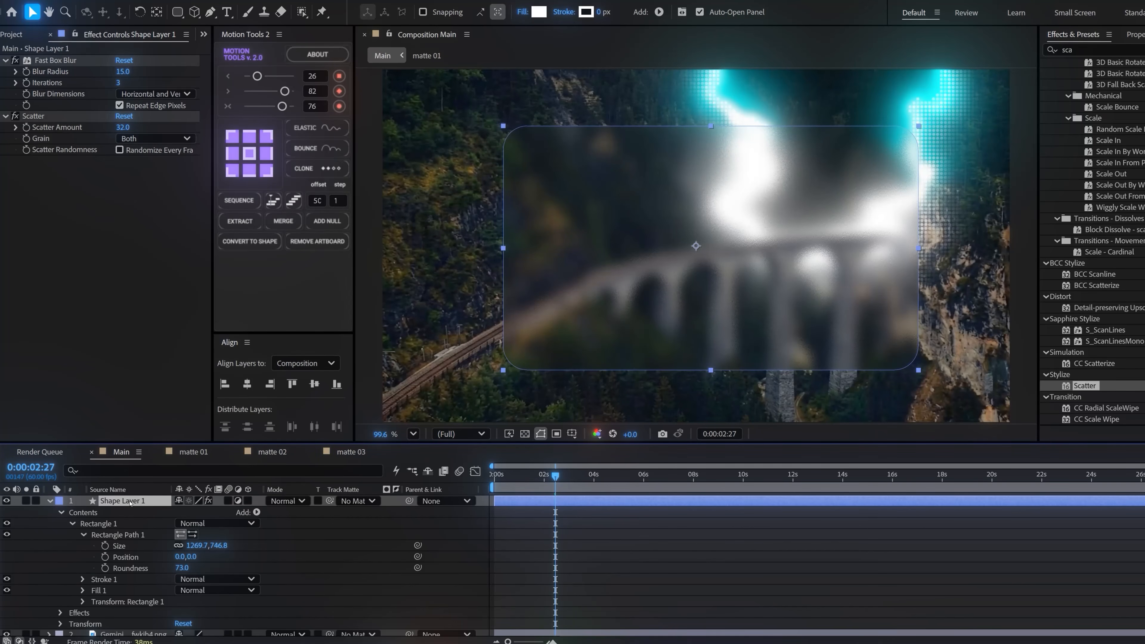
key("ctrl+d")
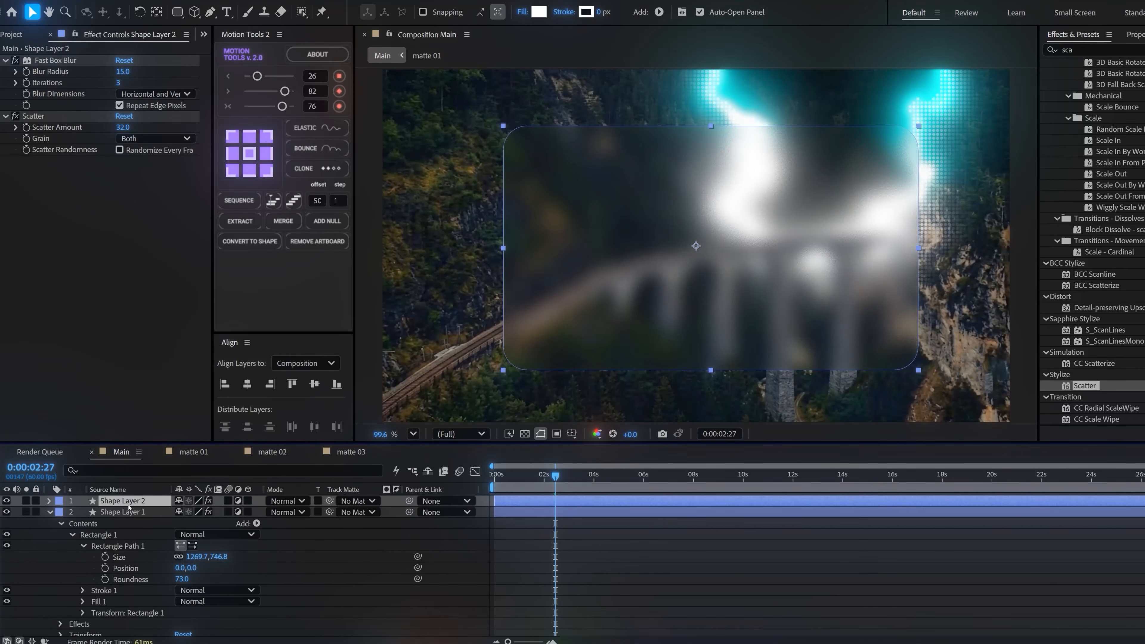
left_click(238, 501)
left_click(54, 93)
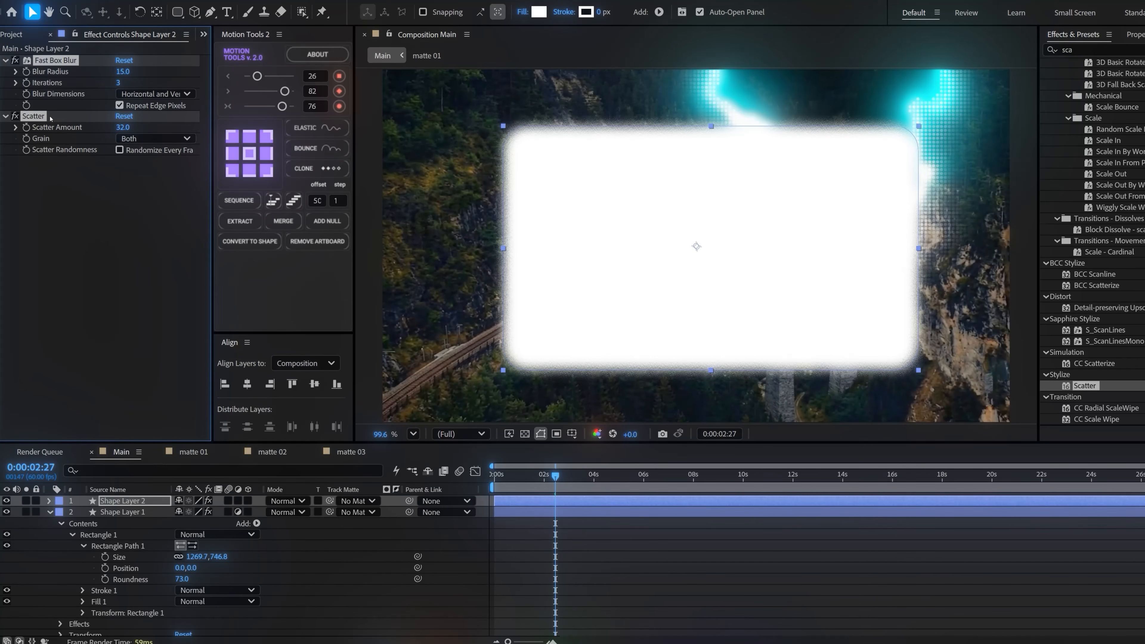
key("Delete")
Remove Shape Layer 2's fill, set its stroke width to 1 px, and play the animation from the start
left_click(522, 13)
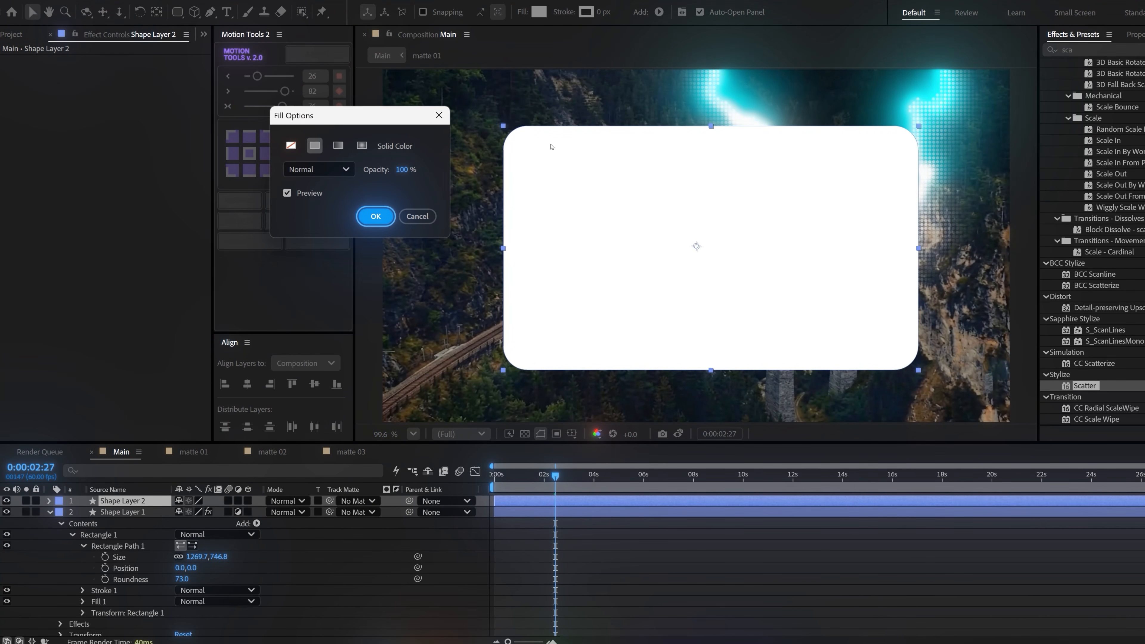
left_click(291, 145)
left_click(375, 217)
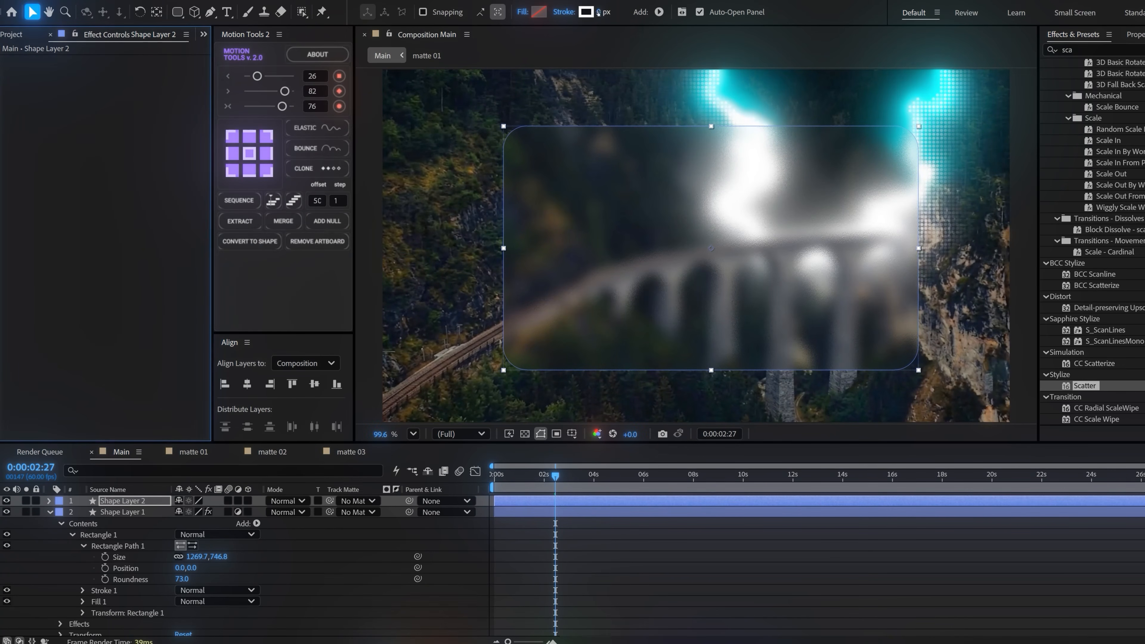
type("1")
key("Return")
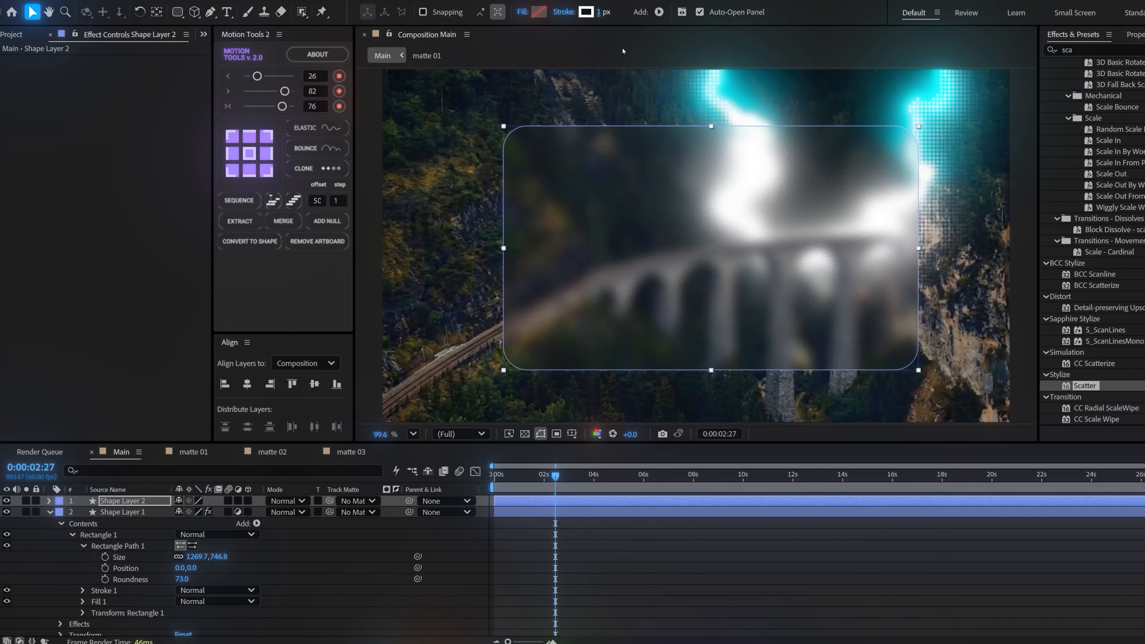
left_click_drag(531, 484, 485, 486)
key("space")
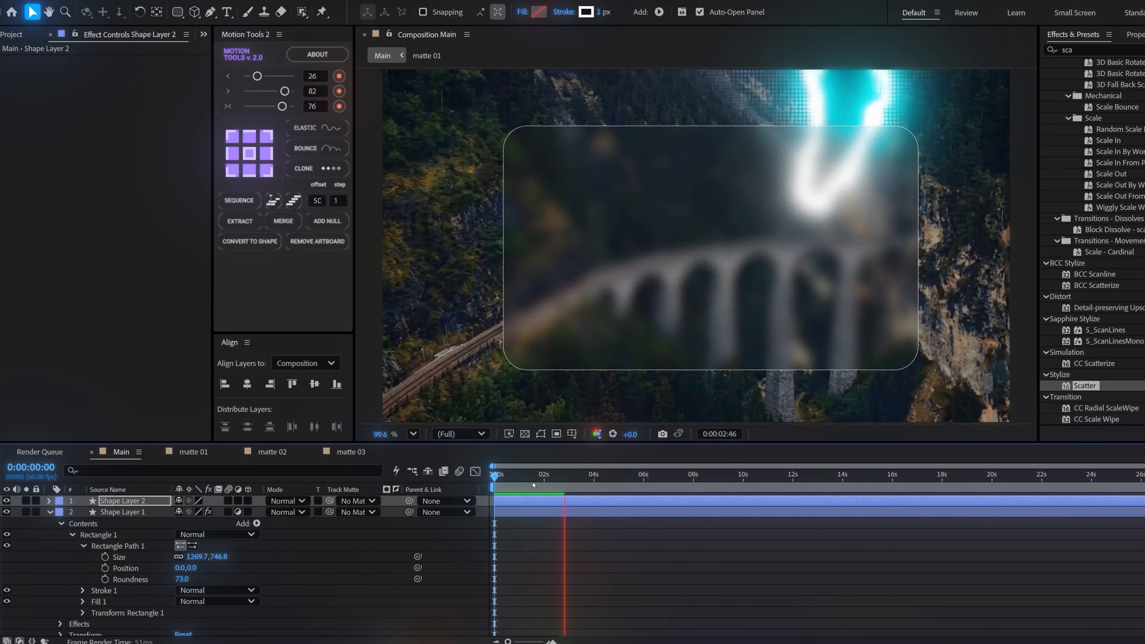
Collapse Shape Layer 1's properties and turn every layer in the Main composition into a 3D layer
left_click(526, 477)
left_click(49, 512)
left_click_drag(249, 502, 248, 609)
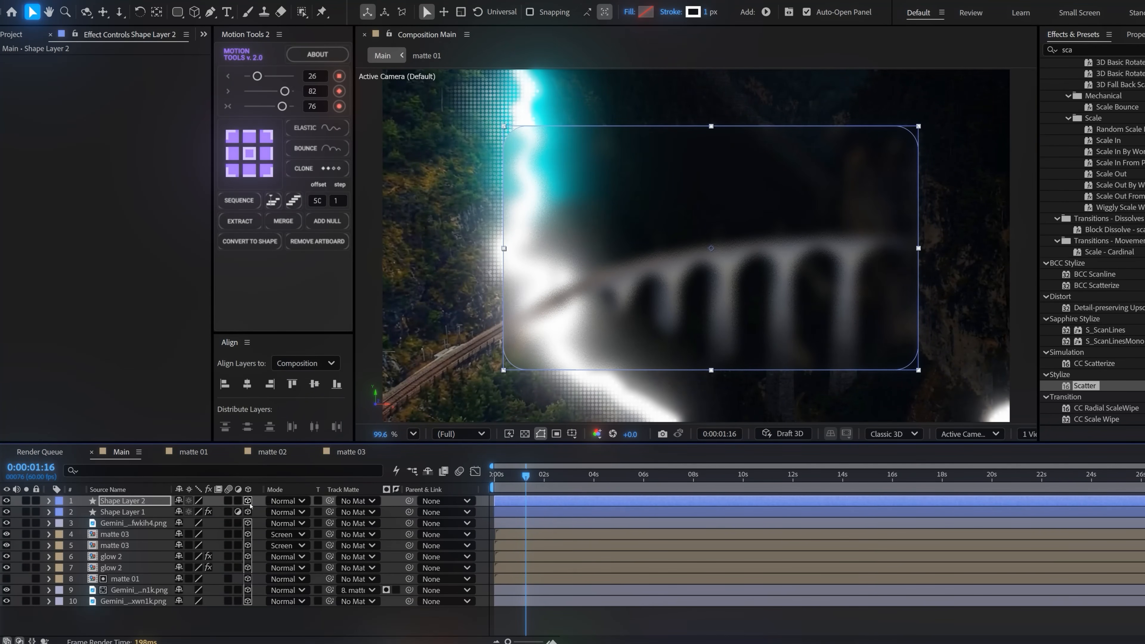
Add a Two-Node Camera with the 50mm preset to the Main composition
right_click(247, 626)
mouse_move(388, 469)
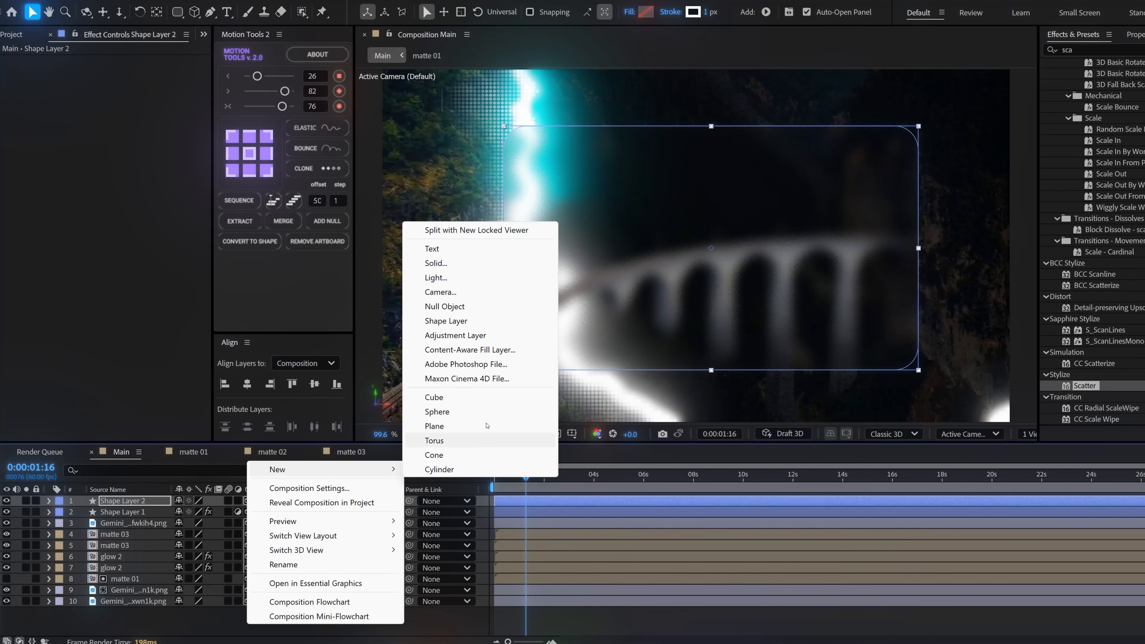
left_click(463, 296)
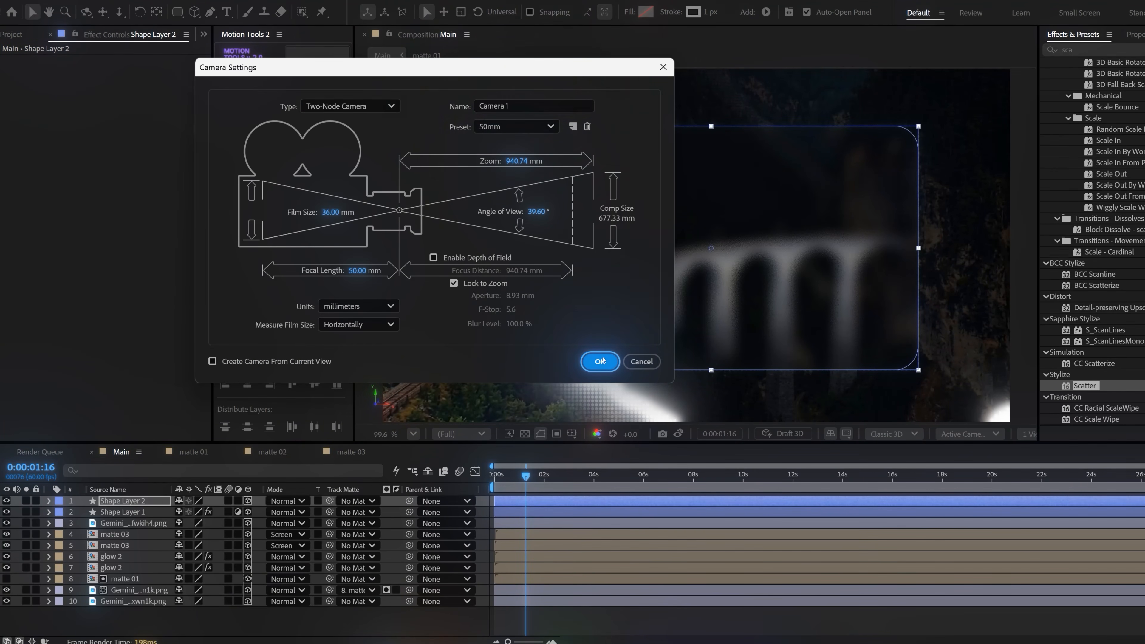
left_click(595, 359)
left_click(327, 224)
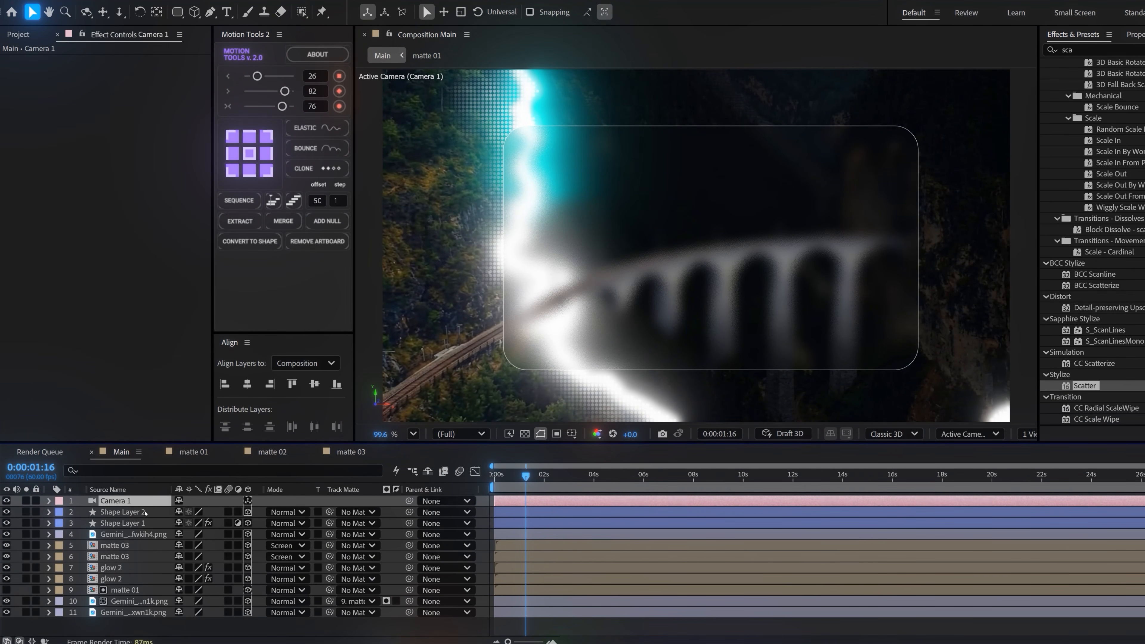
Create a null object, parent Camera 1 to it, and make the null a 3D layer
right_click(264, 629)
mouse_move(383, 471)
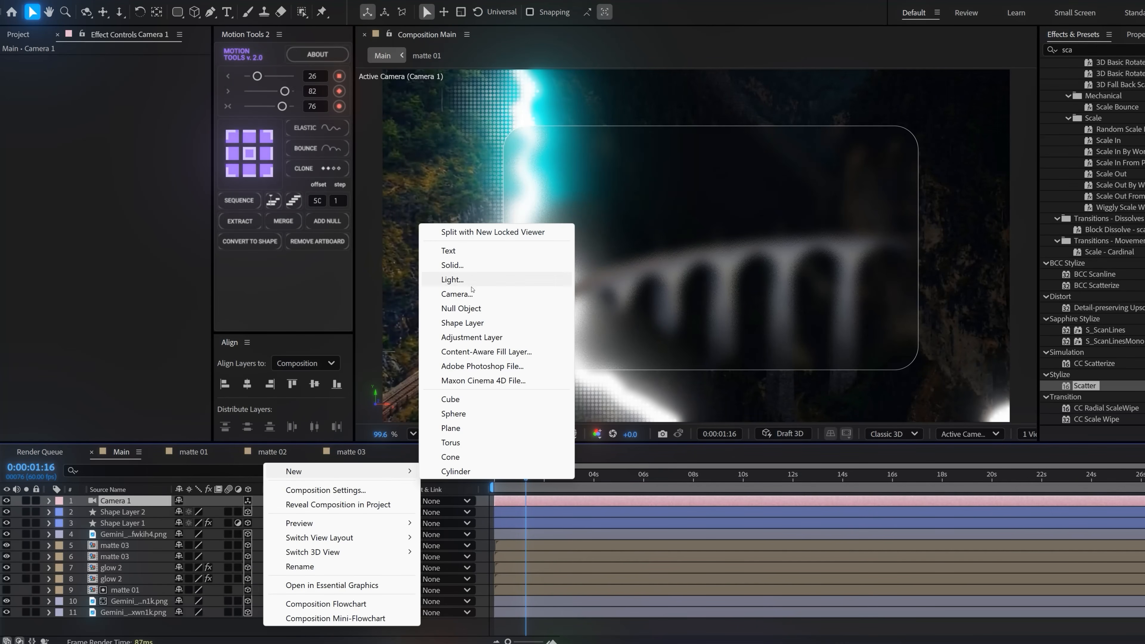
left_click(471, 310)
left_click_drag(409, 513, 118, 501)
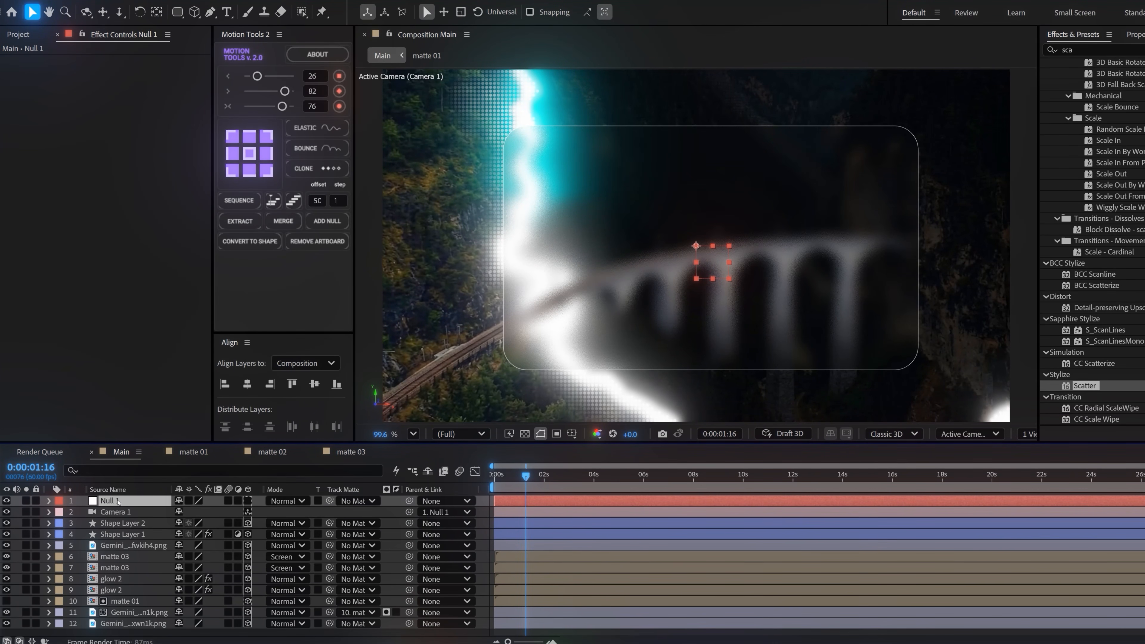
left_click(247, 501)
Keyframe Null 1's Position at 0:00:00:03 and 0:00:03:00, with a Z value of 1353 at the first keyframe
left_click(48, 501)
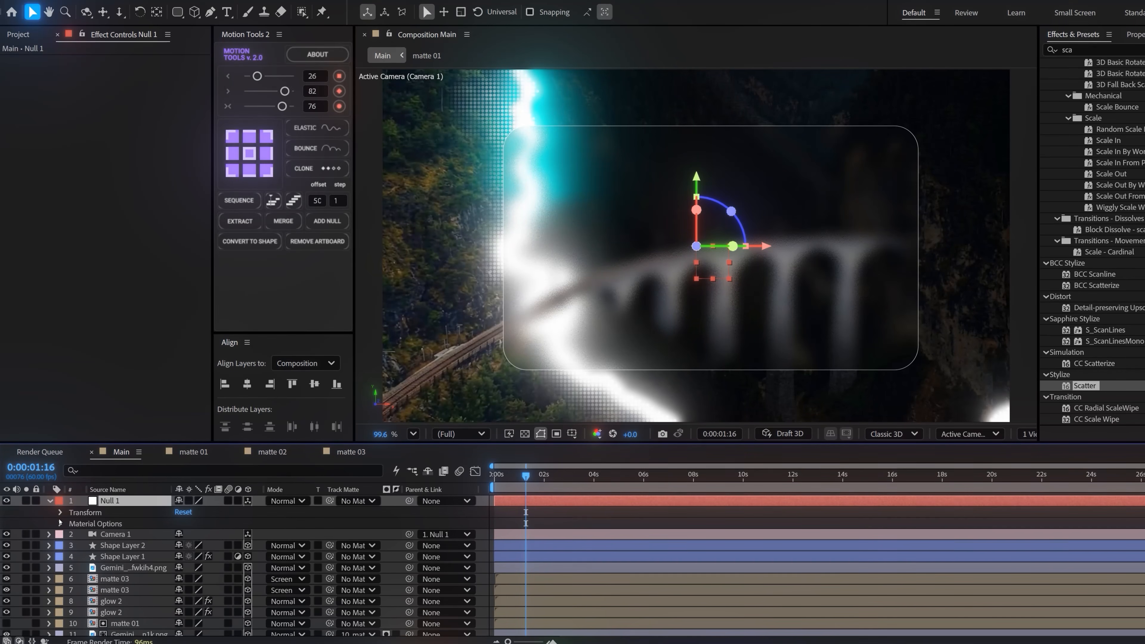
left_click(61, 512)
left_click(83, 534)
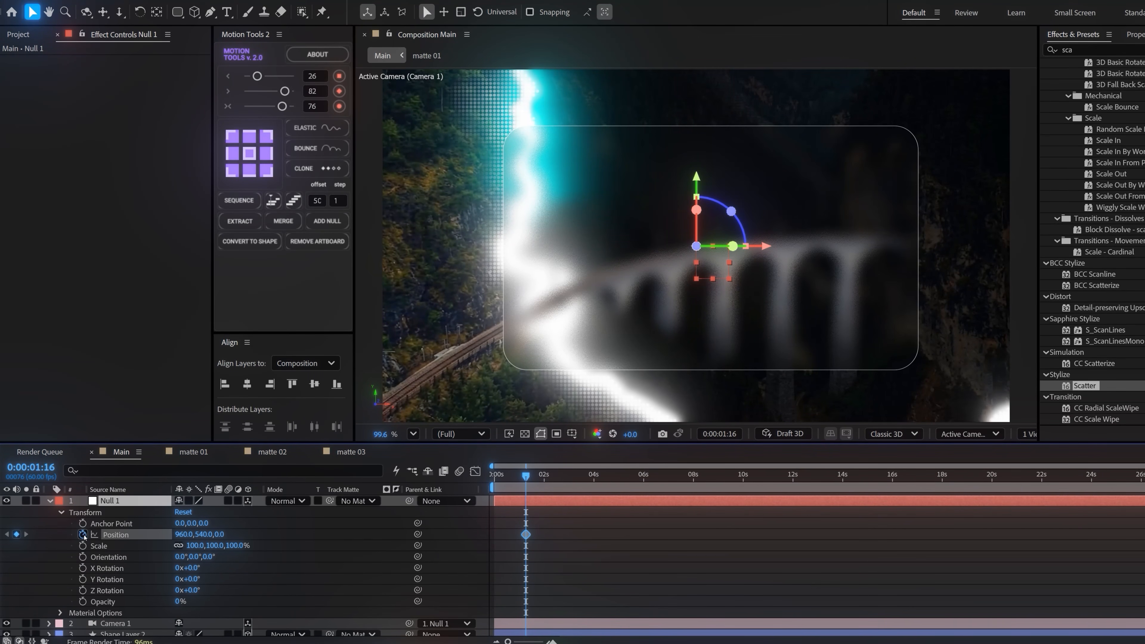
left_click_drag(500, 536, 497, 536)
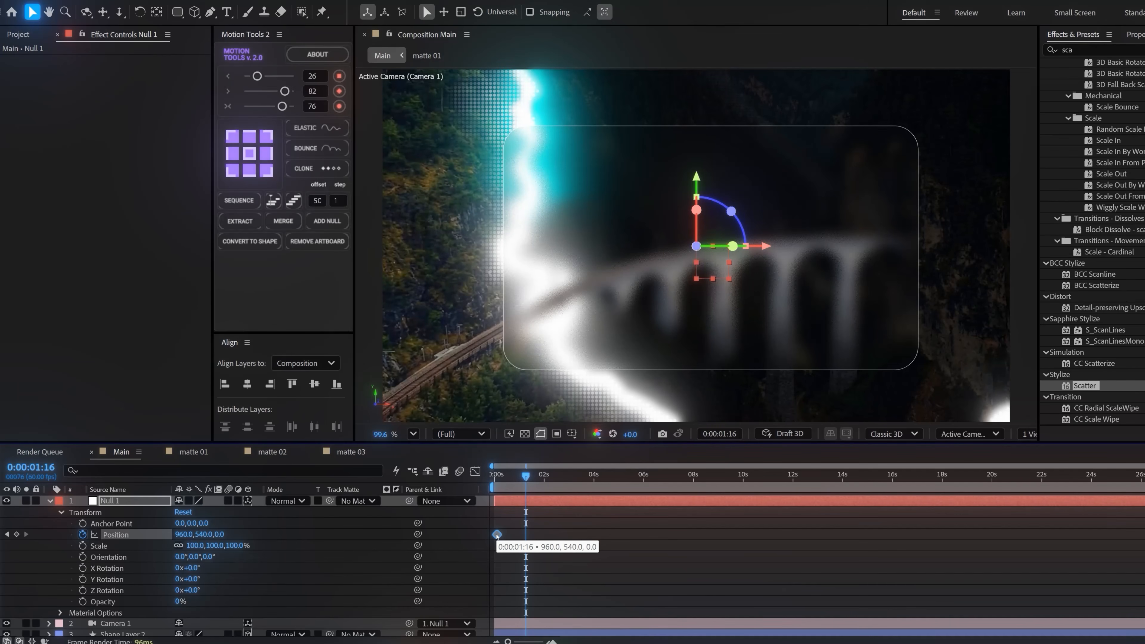
left_click(568, 474)
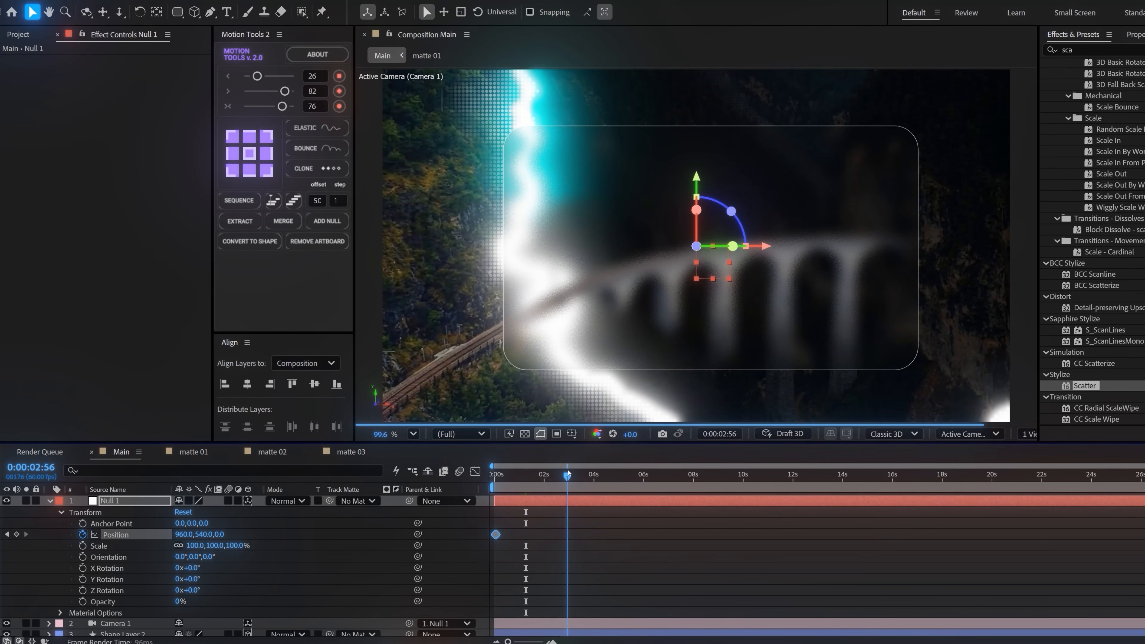
left_click(6, 535)
left_click_drag(220, 534, 1034, 459)
Apply Easy Ease to both of Null 1's Position keyframes
left_click_drag(604, 528, 471, 544)
right_click(495, 534)
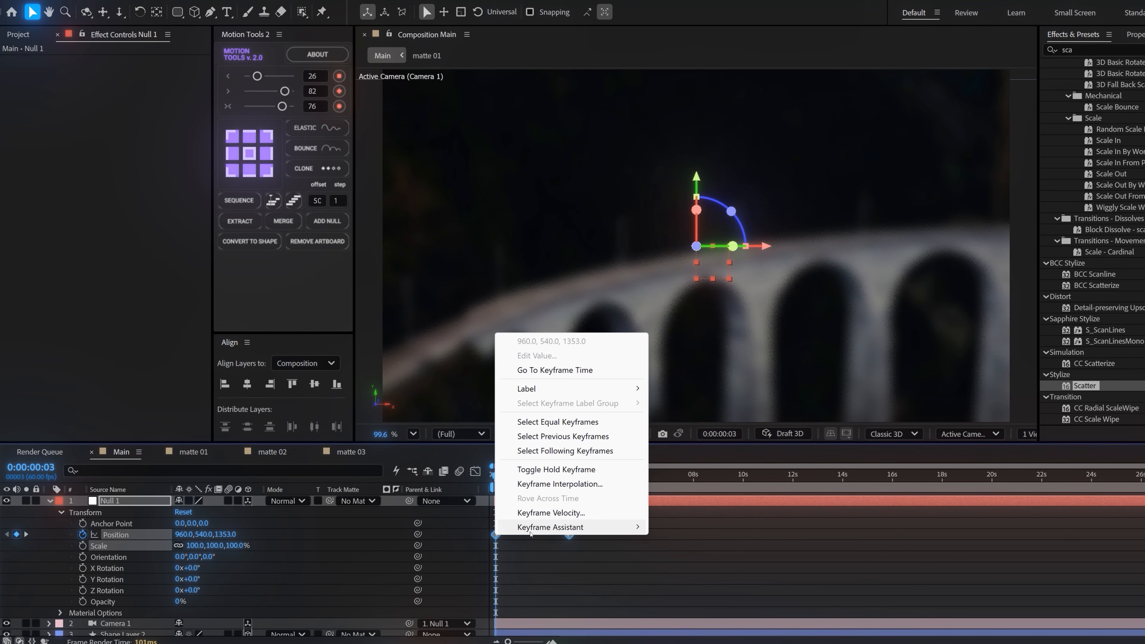
mouse_move(565, 532)
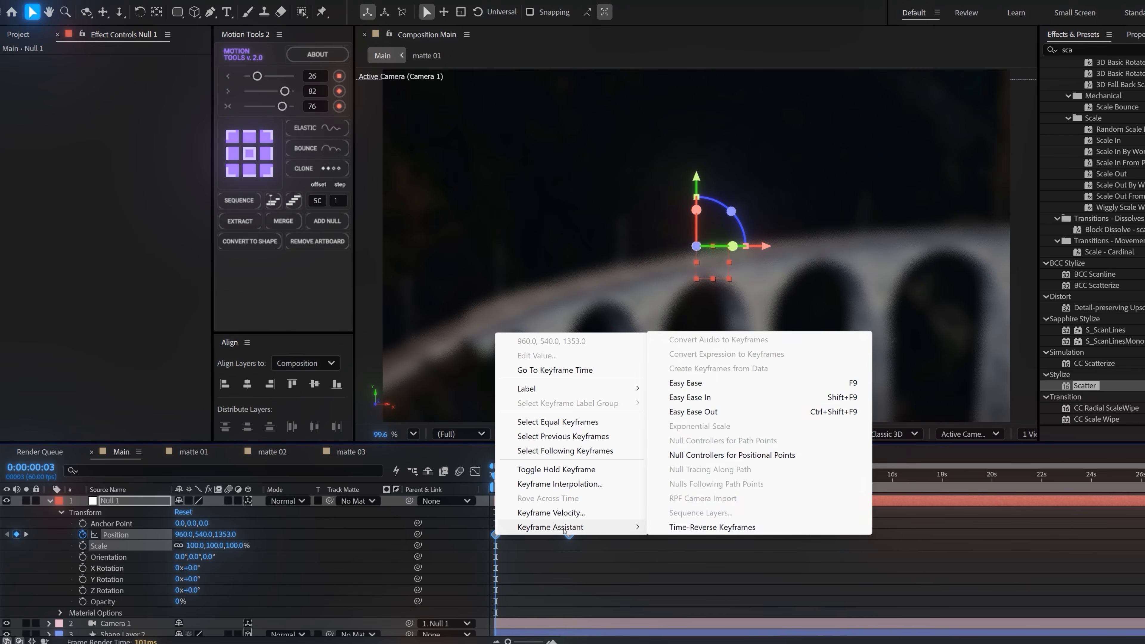
left_click(711, 387)
Play the composition from 0:00:00:00 to check the eased camera move
left_click(471, 474)
left_click_drag(537, 587, 505, 609)
left_click(475, 473)
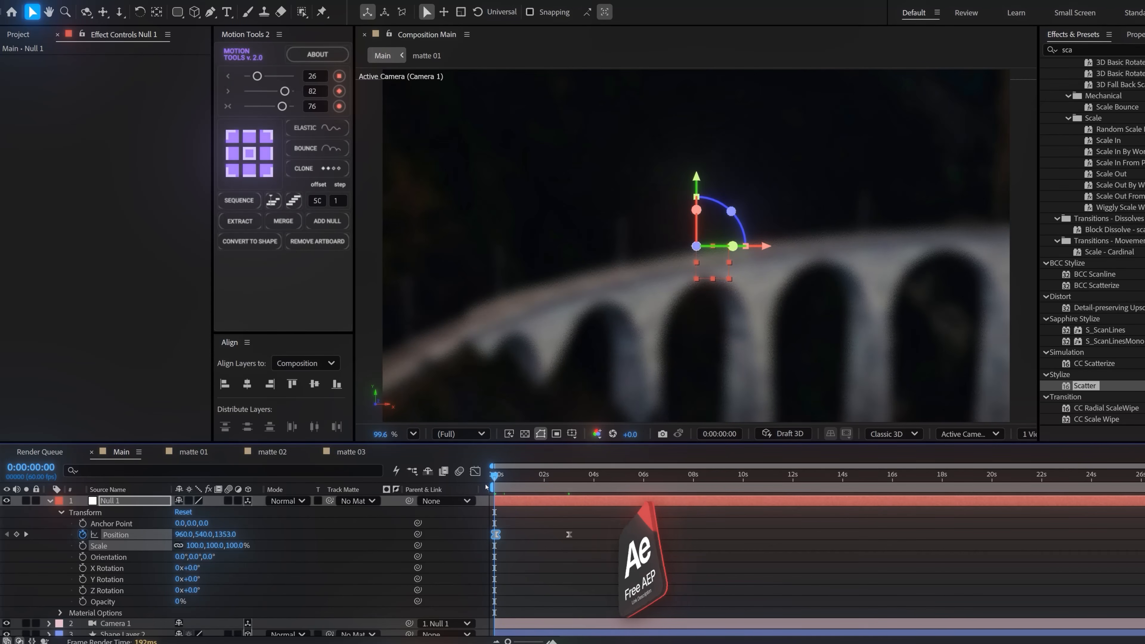
key("space")
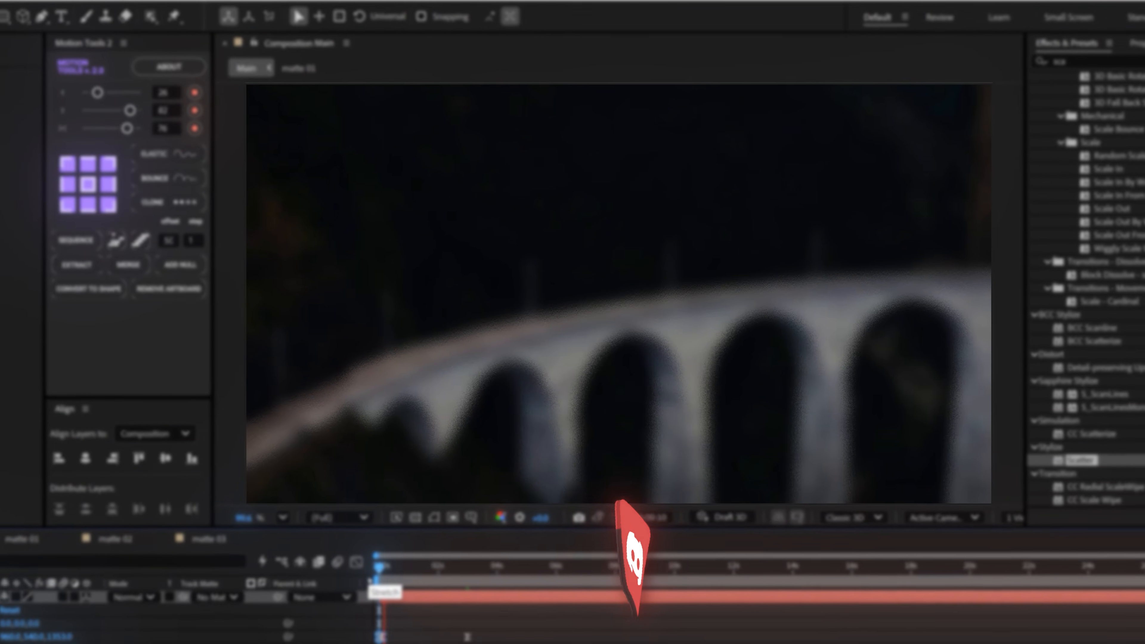